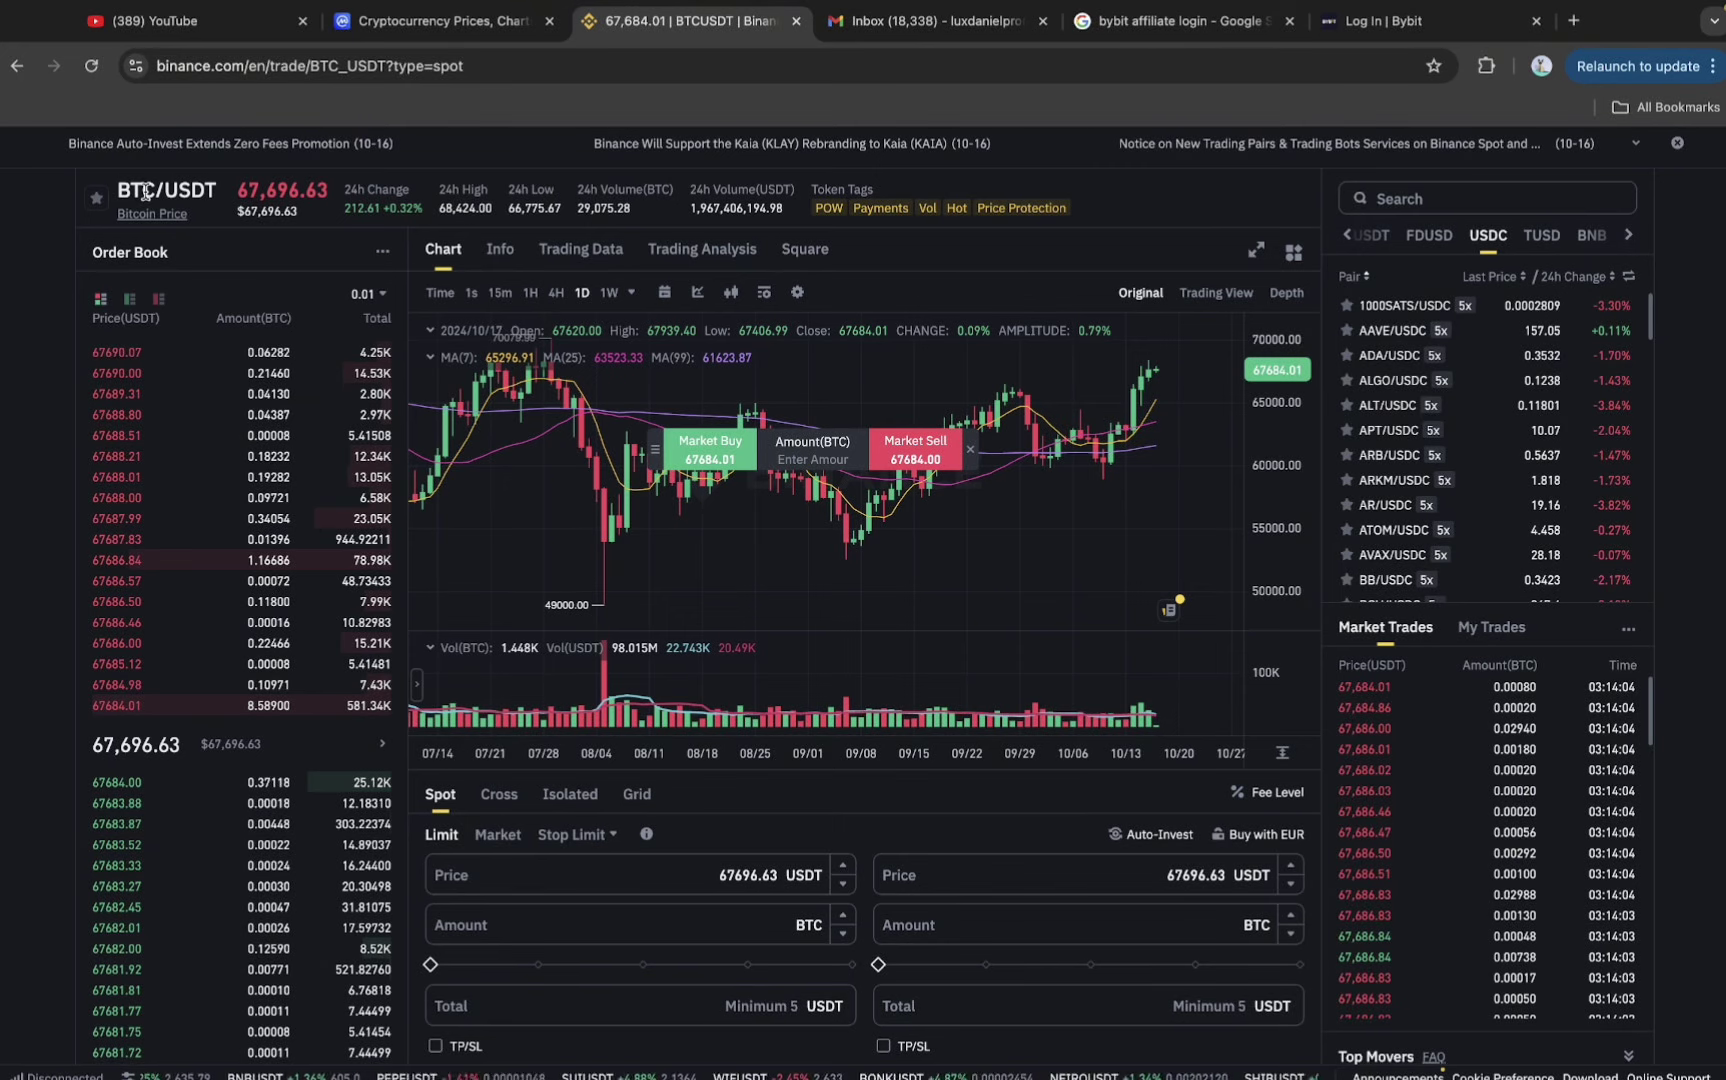
# Search 'bnb', open the BNB/USDT market and zoom its chart out.
pyautogui.click(1500, 184)
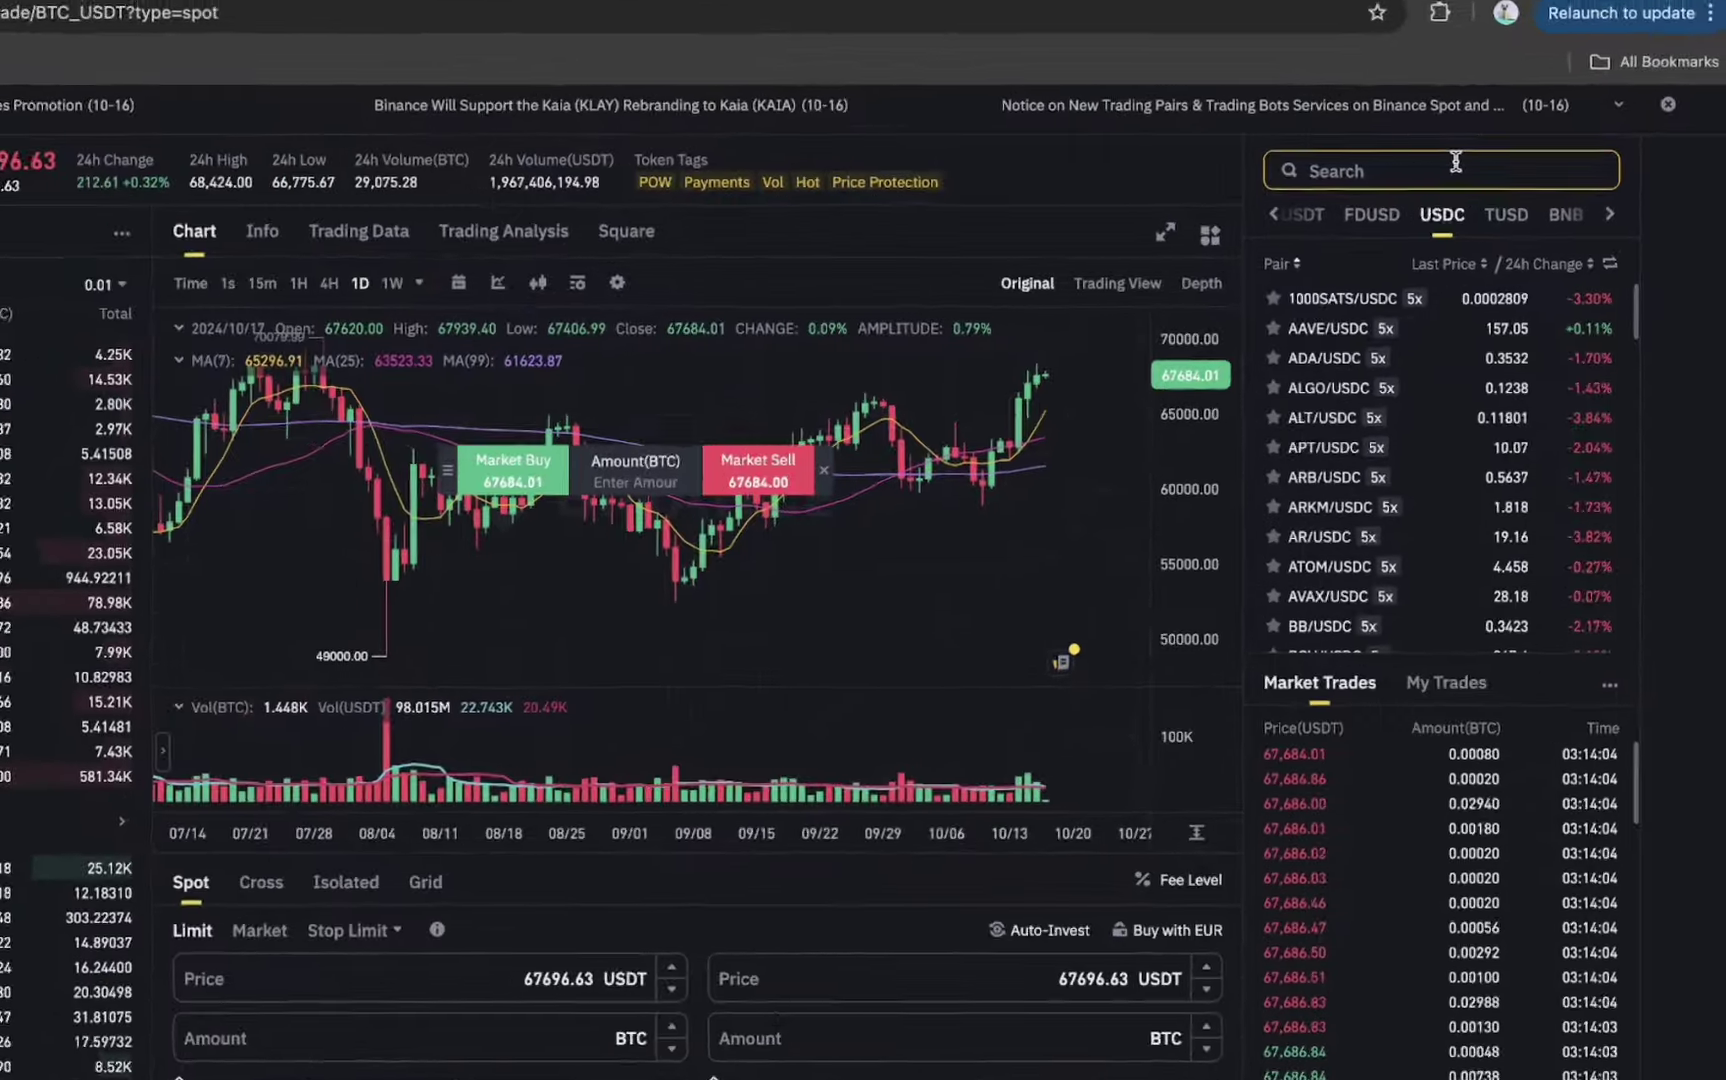
pyautogui.write('bnb')
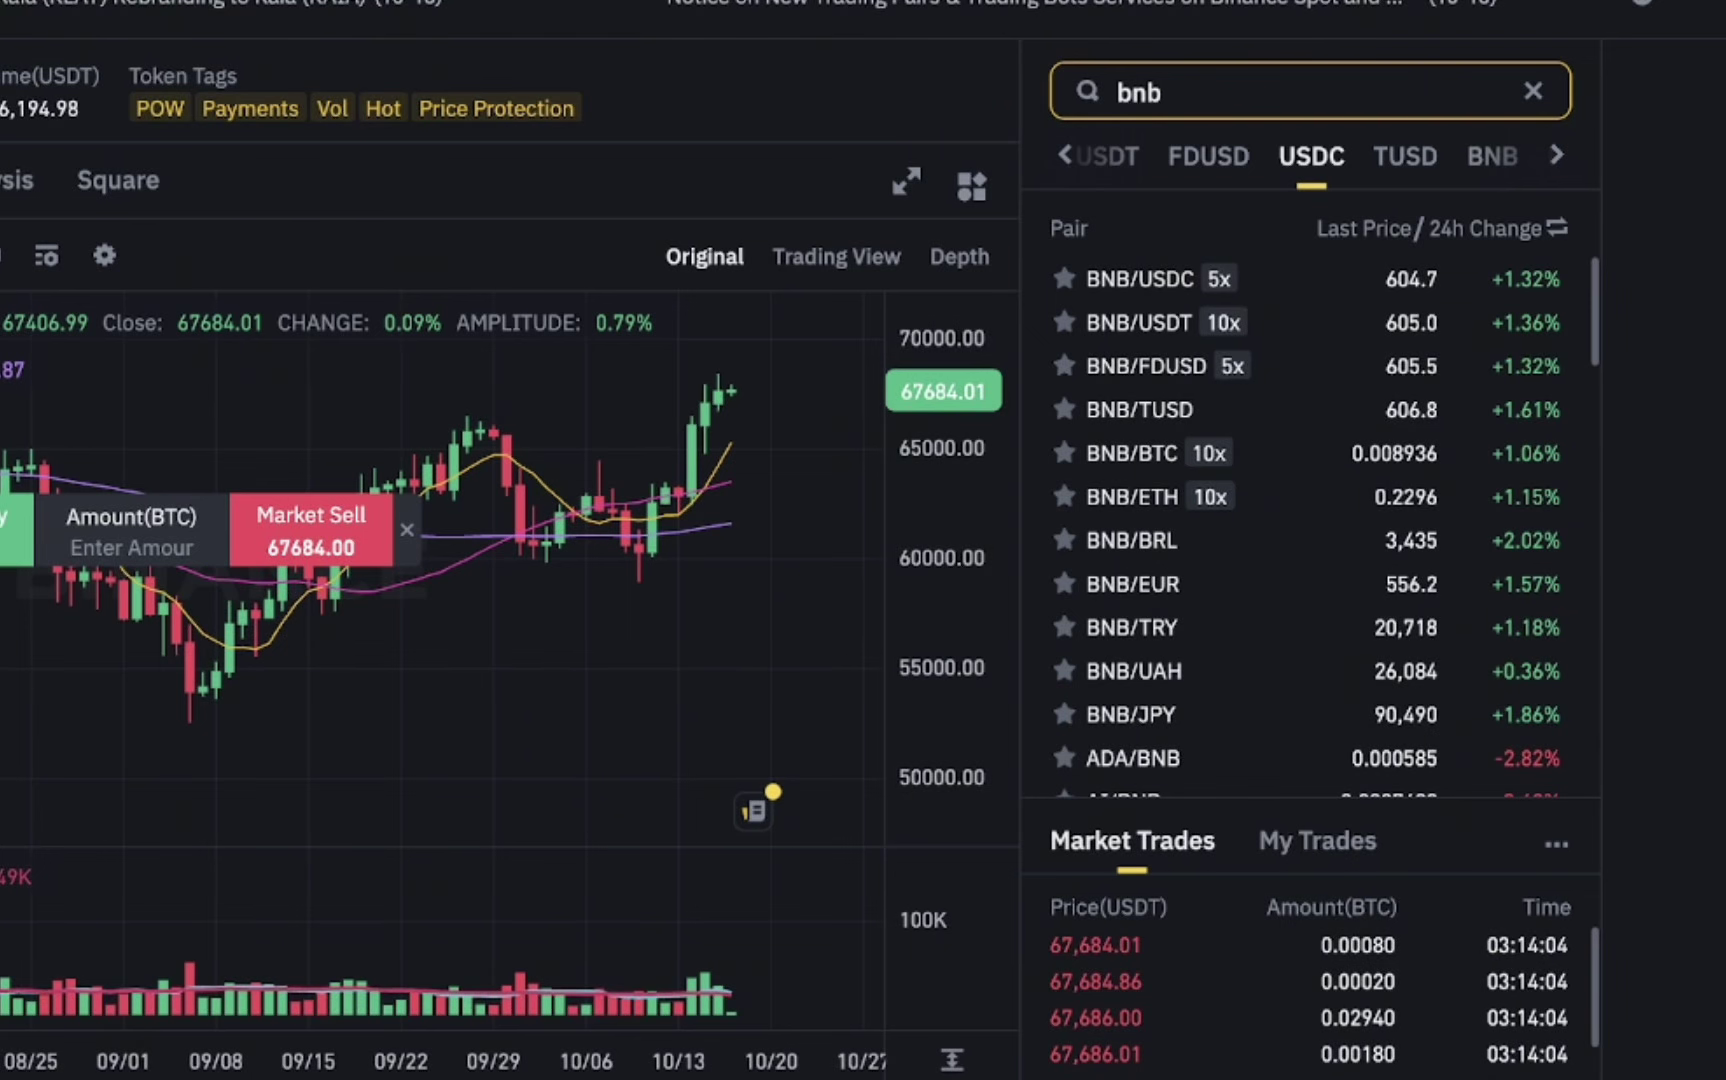
pyautogui.click(1240, 322)
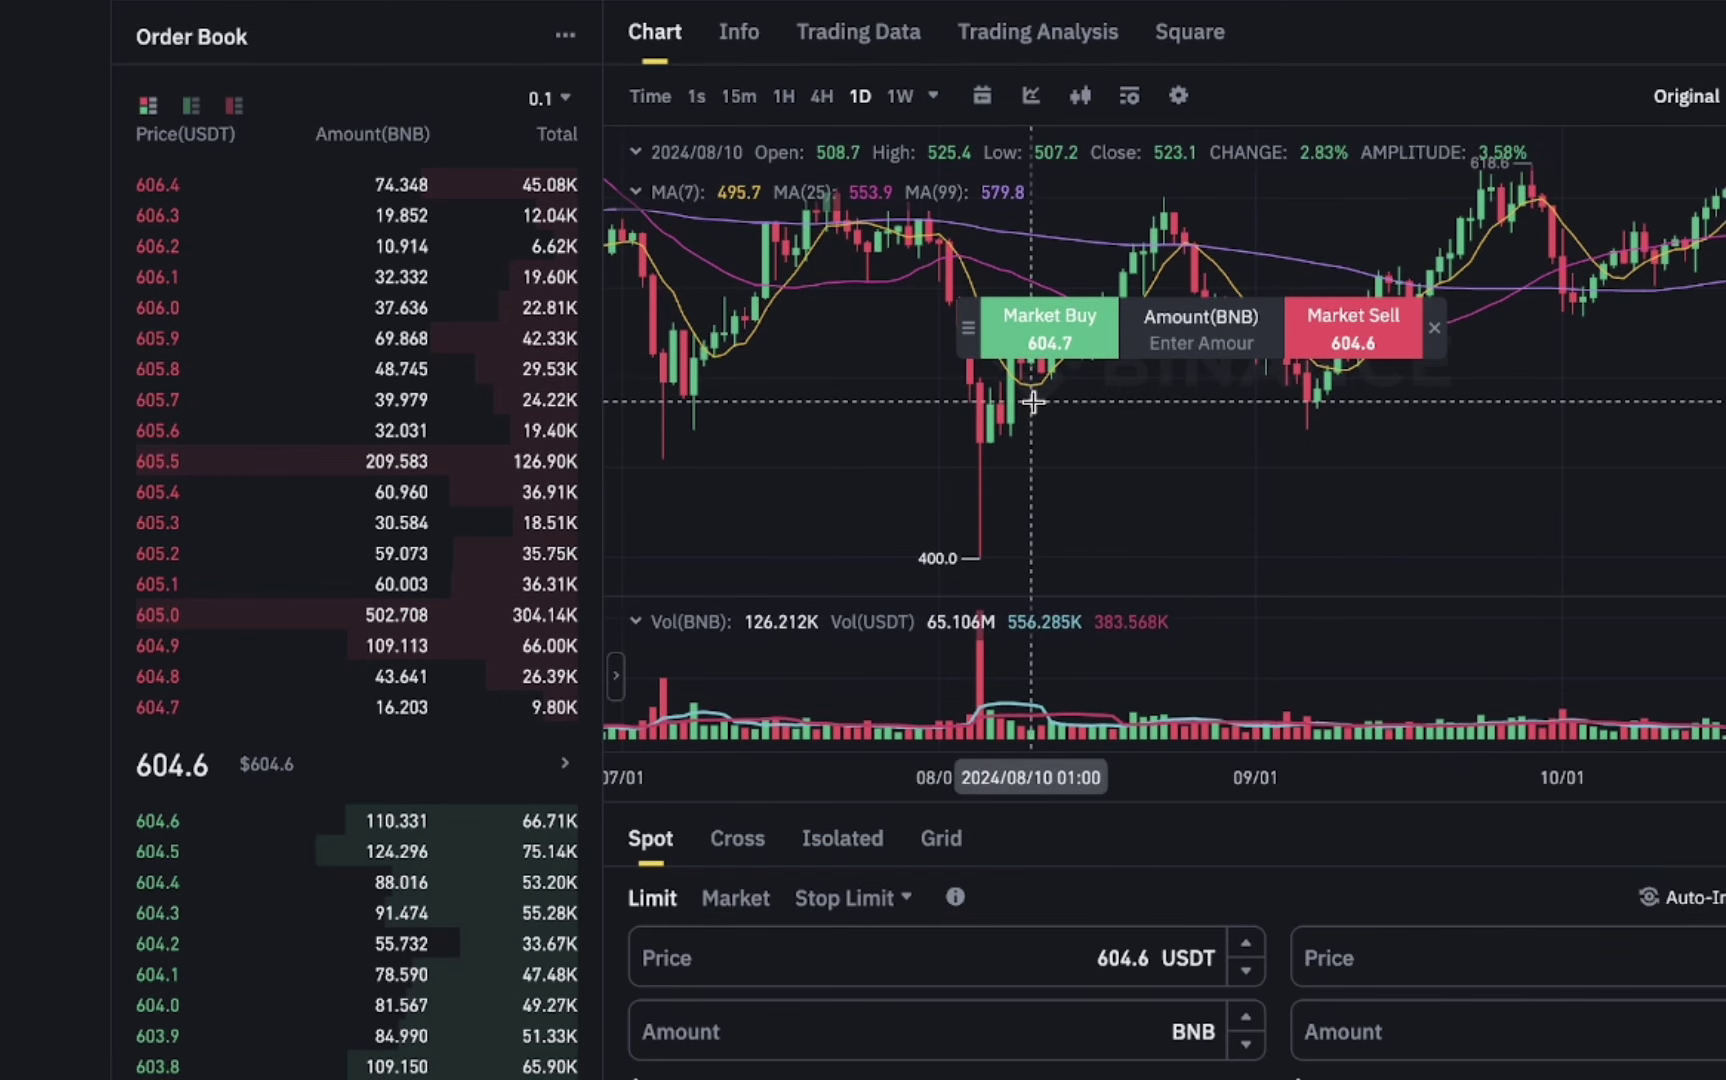
pyautogui.scroll(-3, 1040, 378)
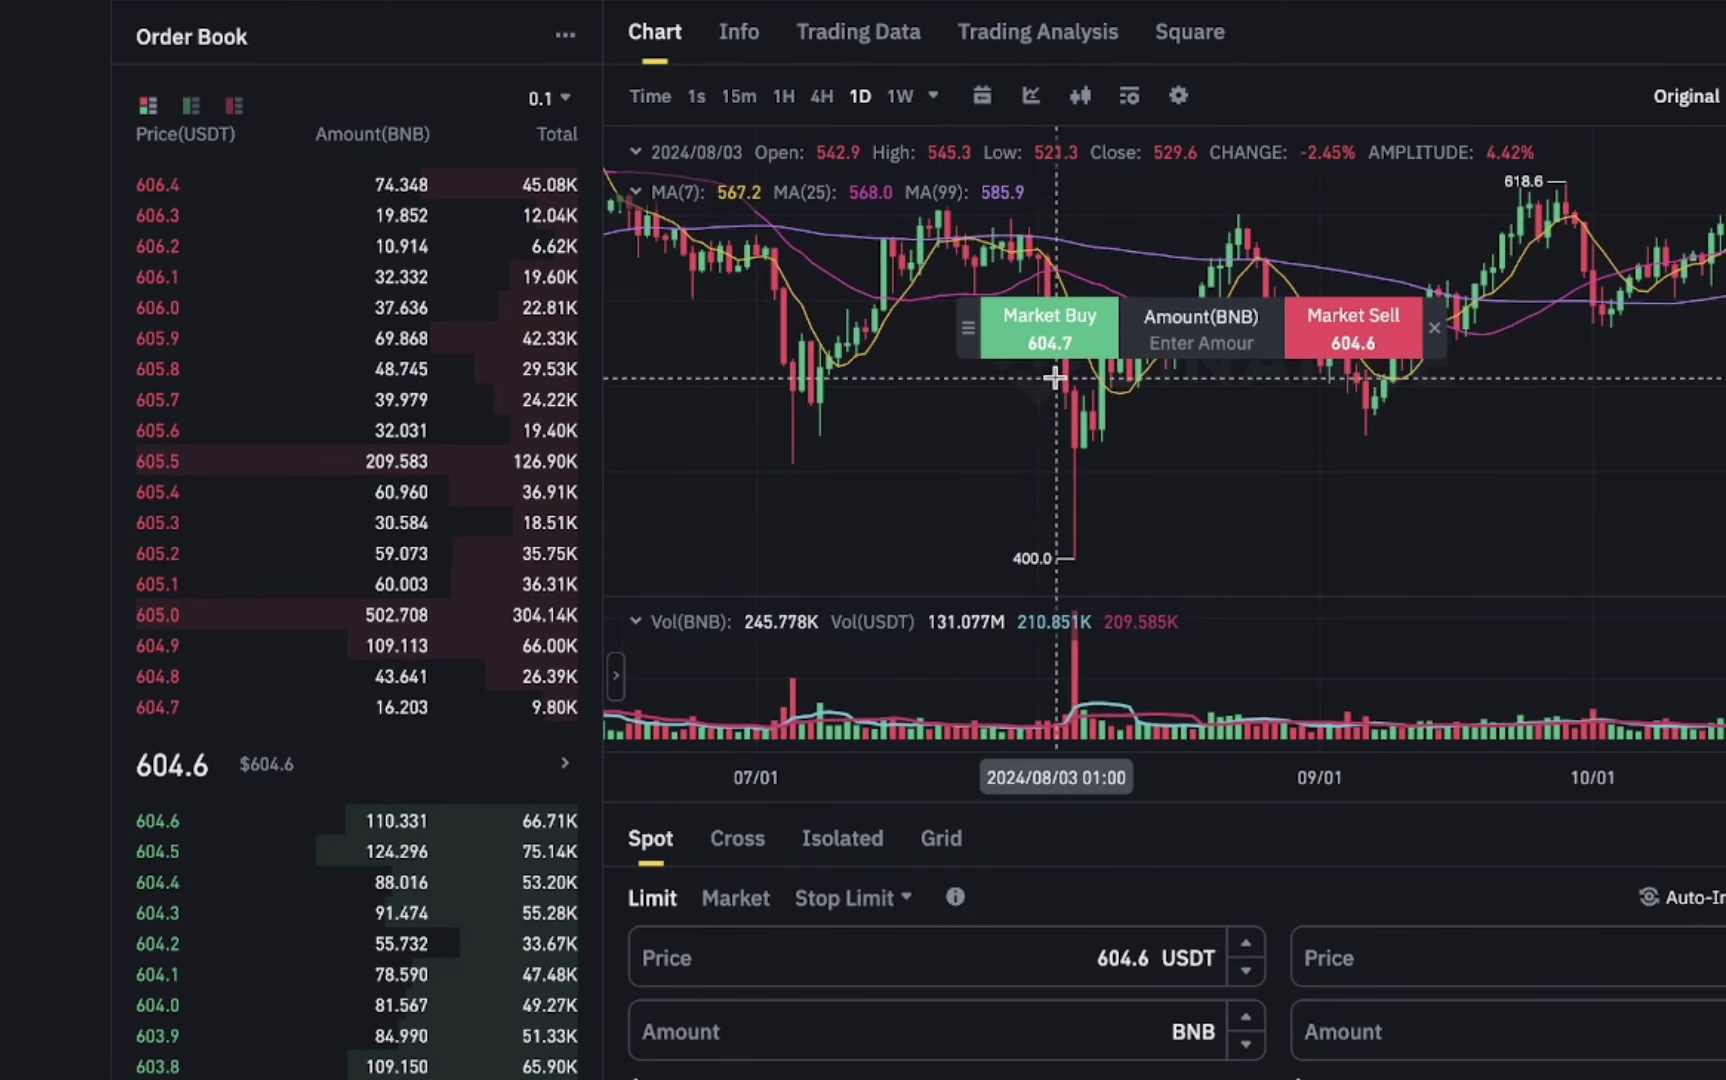
pyautogui.scroll(-4, 1298, 548)
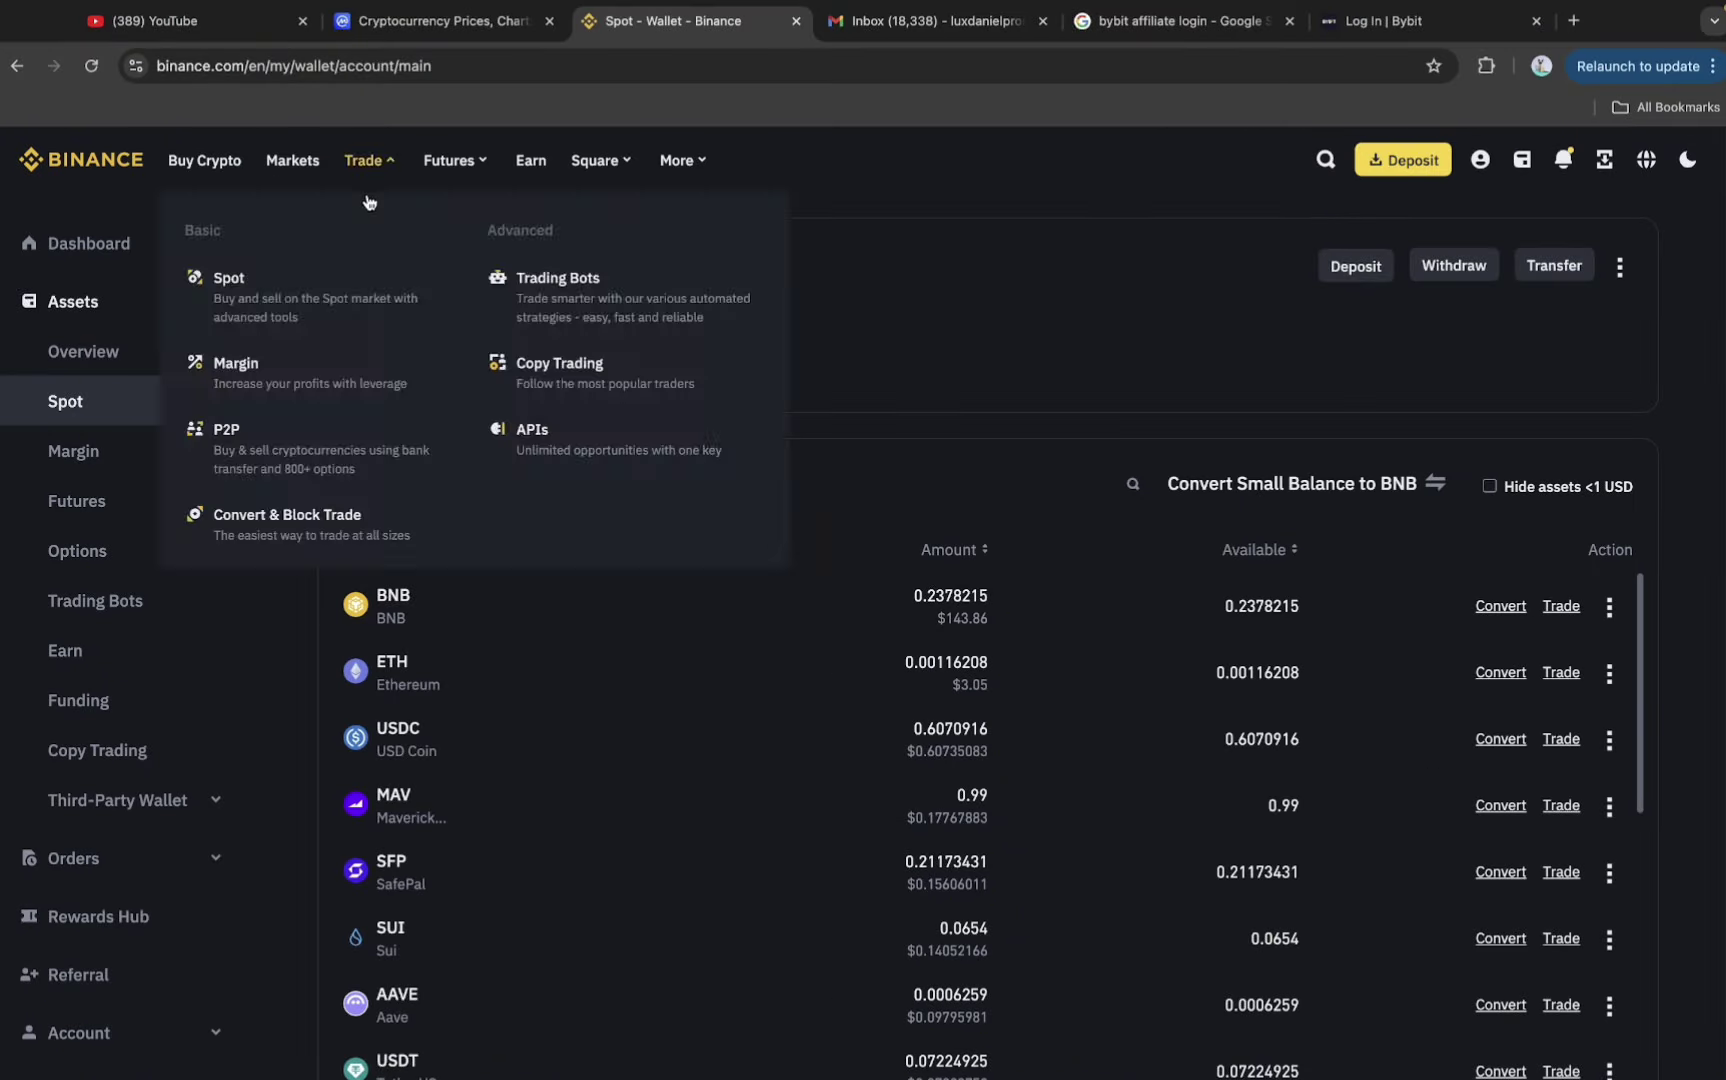
# Return to the spot trading page through Trade > Spot.
pyautogui.moveTo(362, 160)
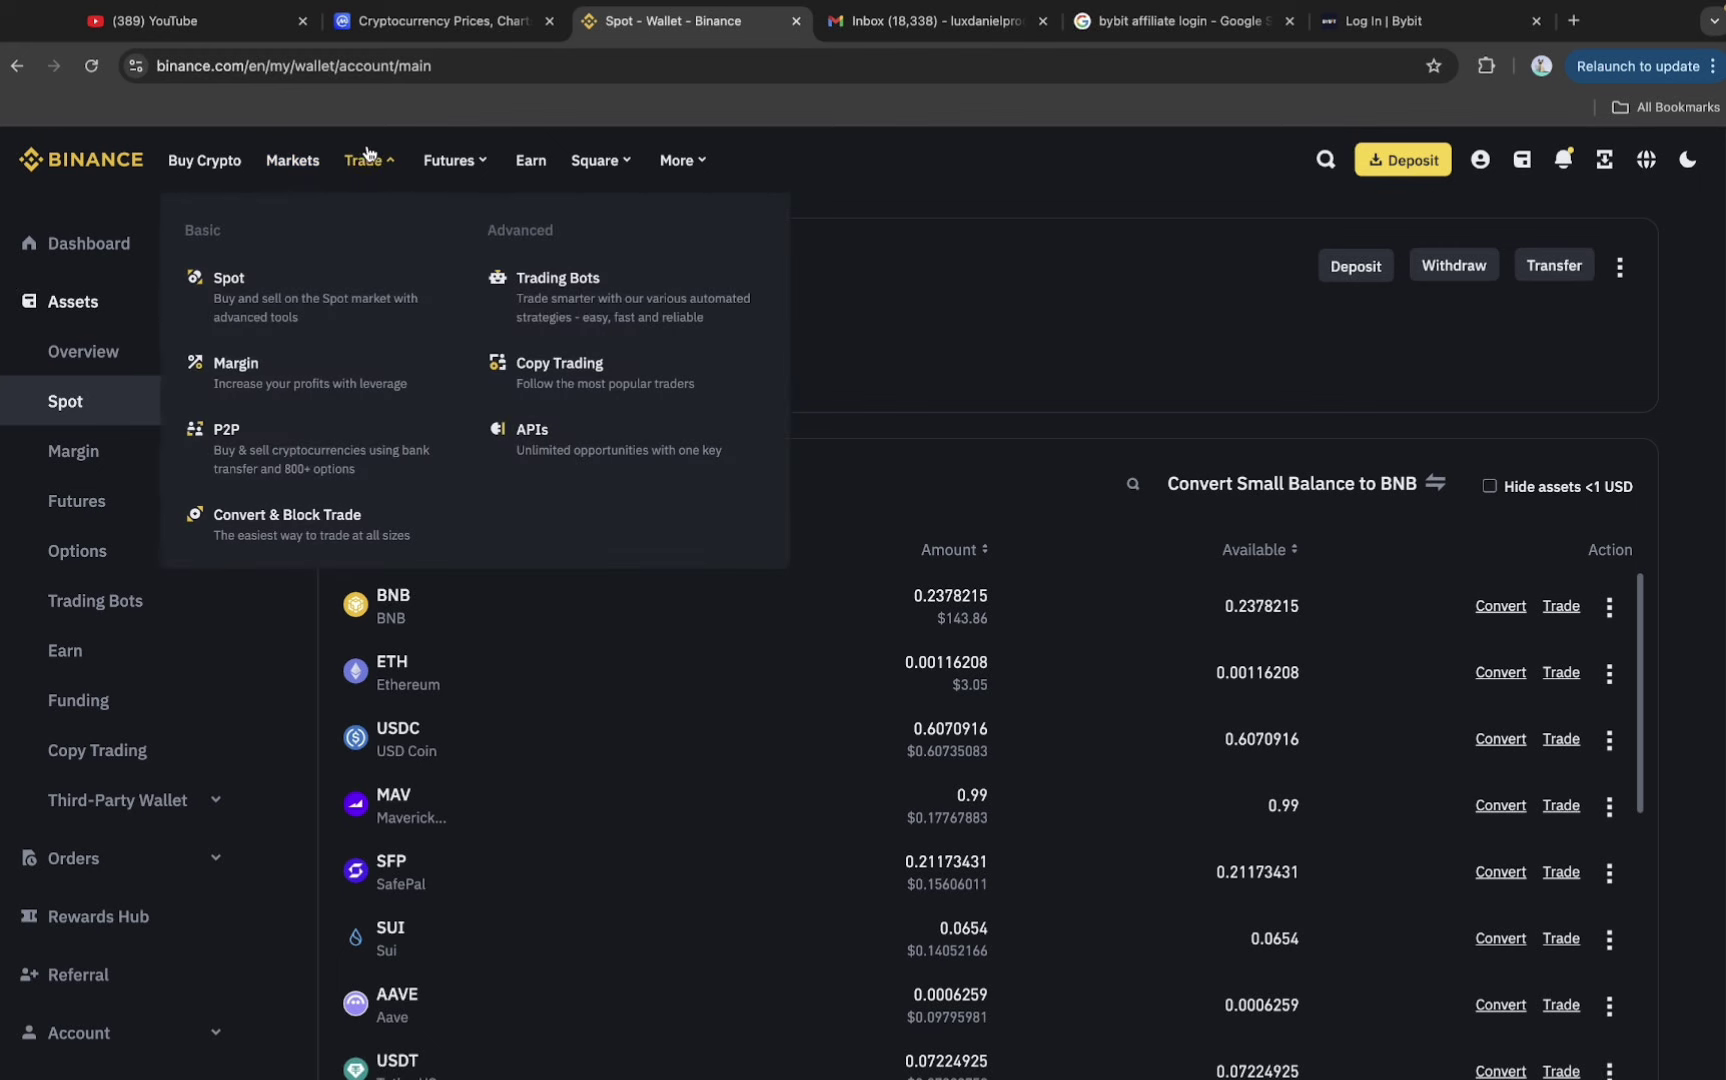
pyautogui.click(264, 283)
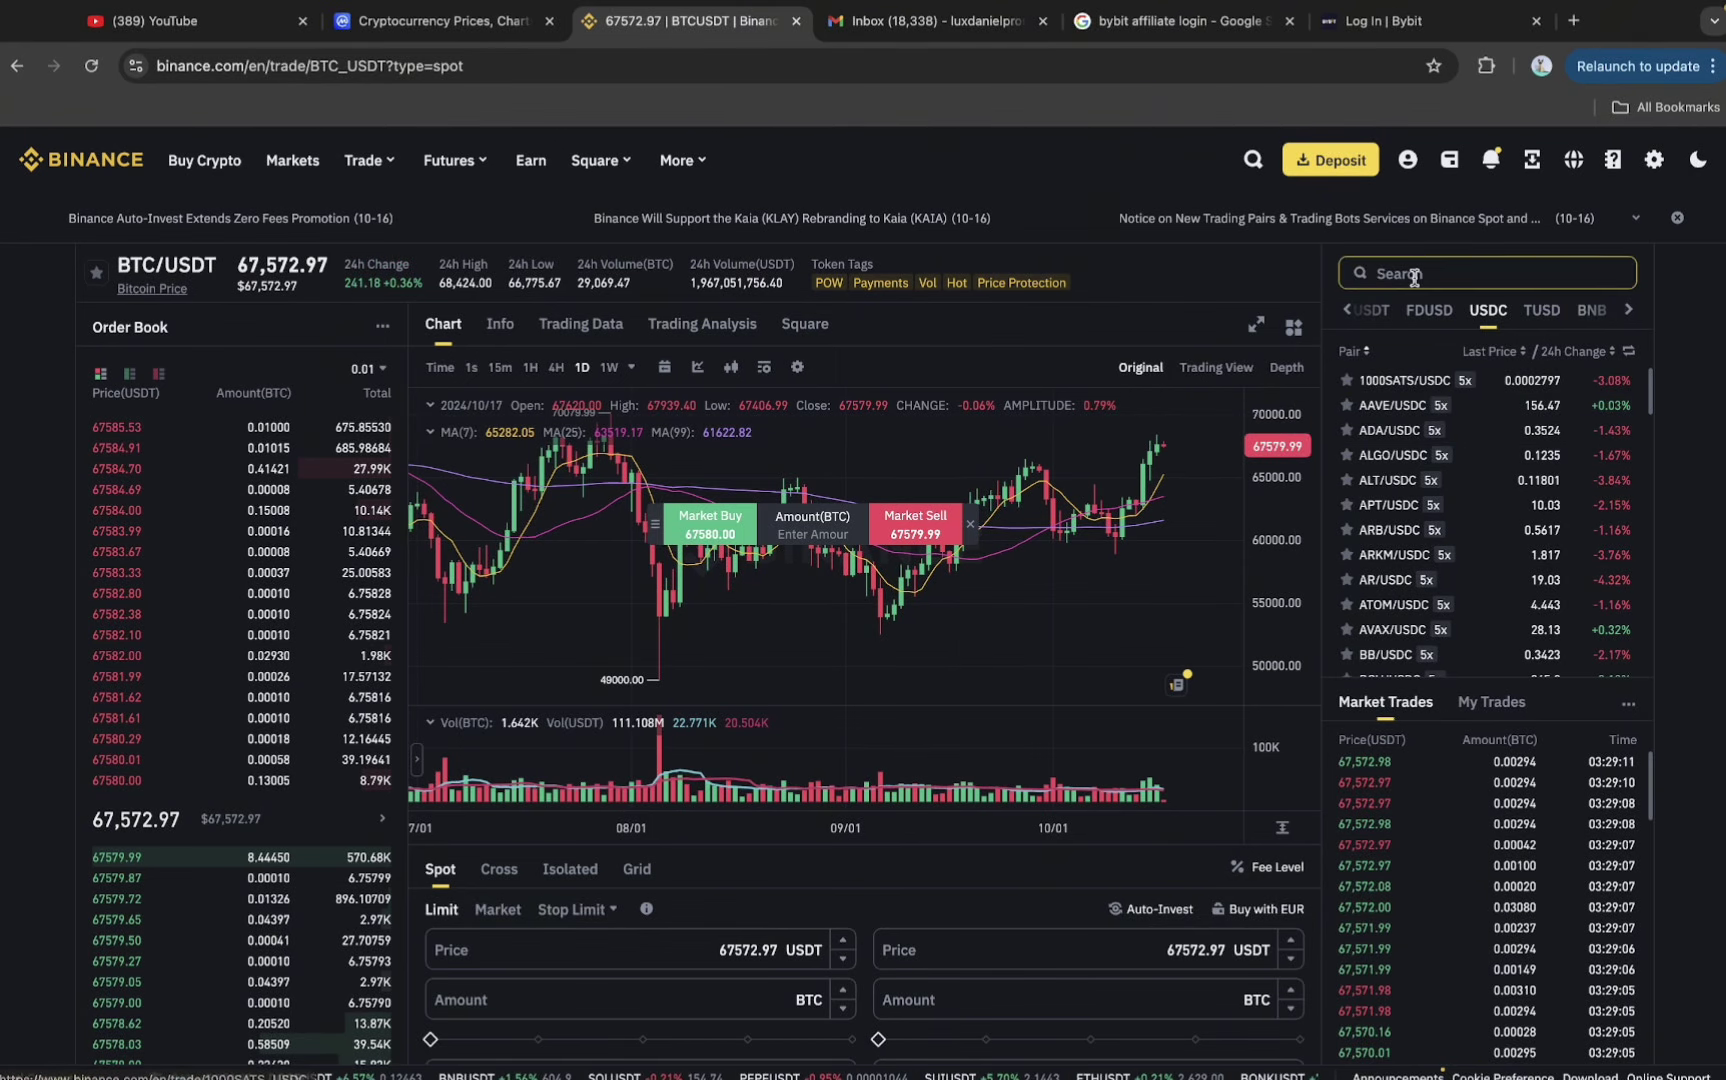
# List USDT pairs and sort them by 24h change, biggest losers first.
pyautogui.moveTo(240, 545)
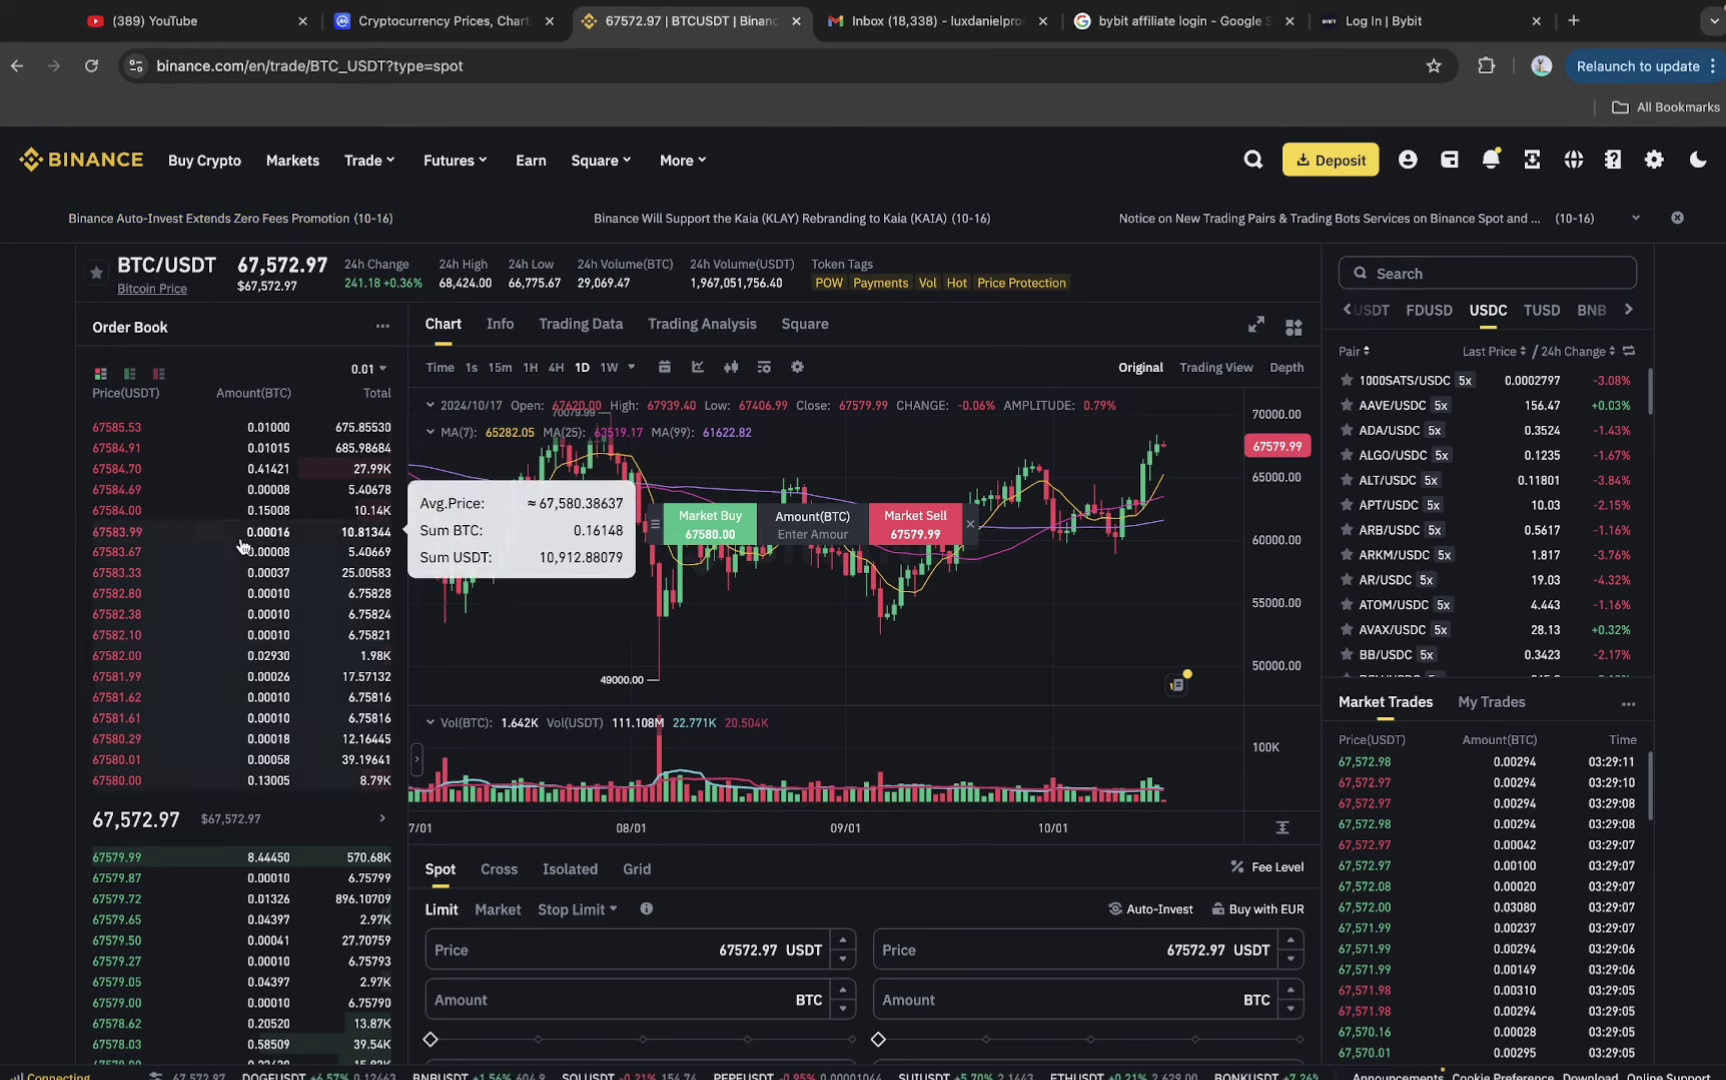
pyautogui.click(1344, 309)
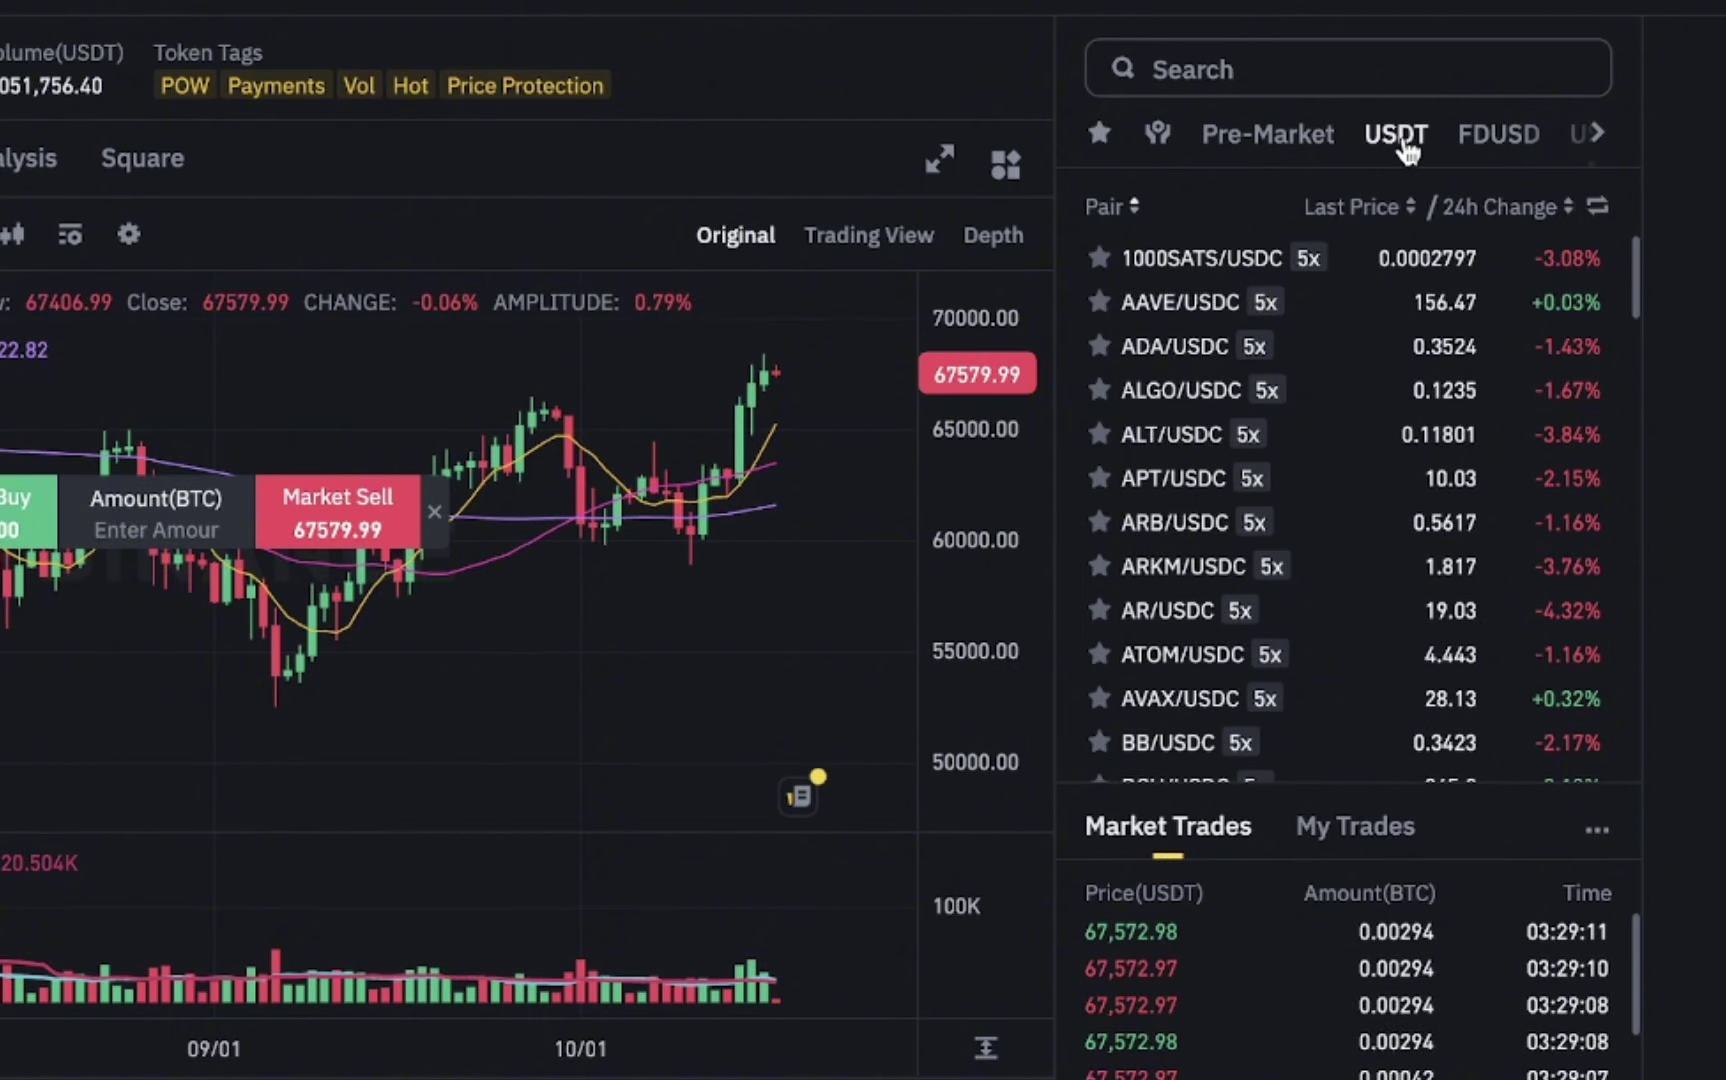
pyautogui.click(1400, 140)
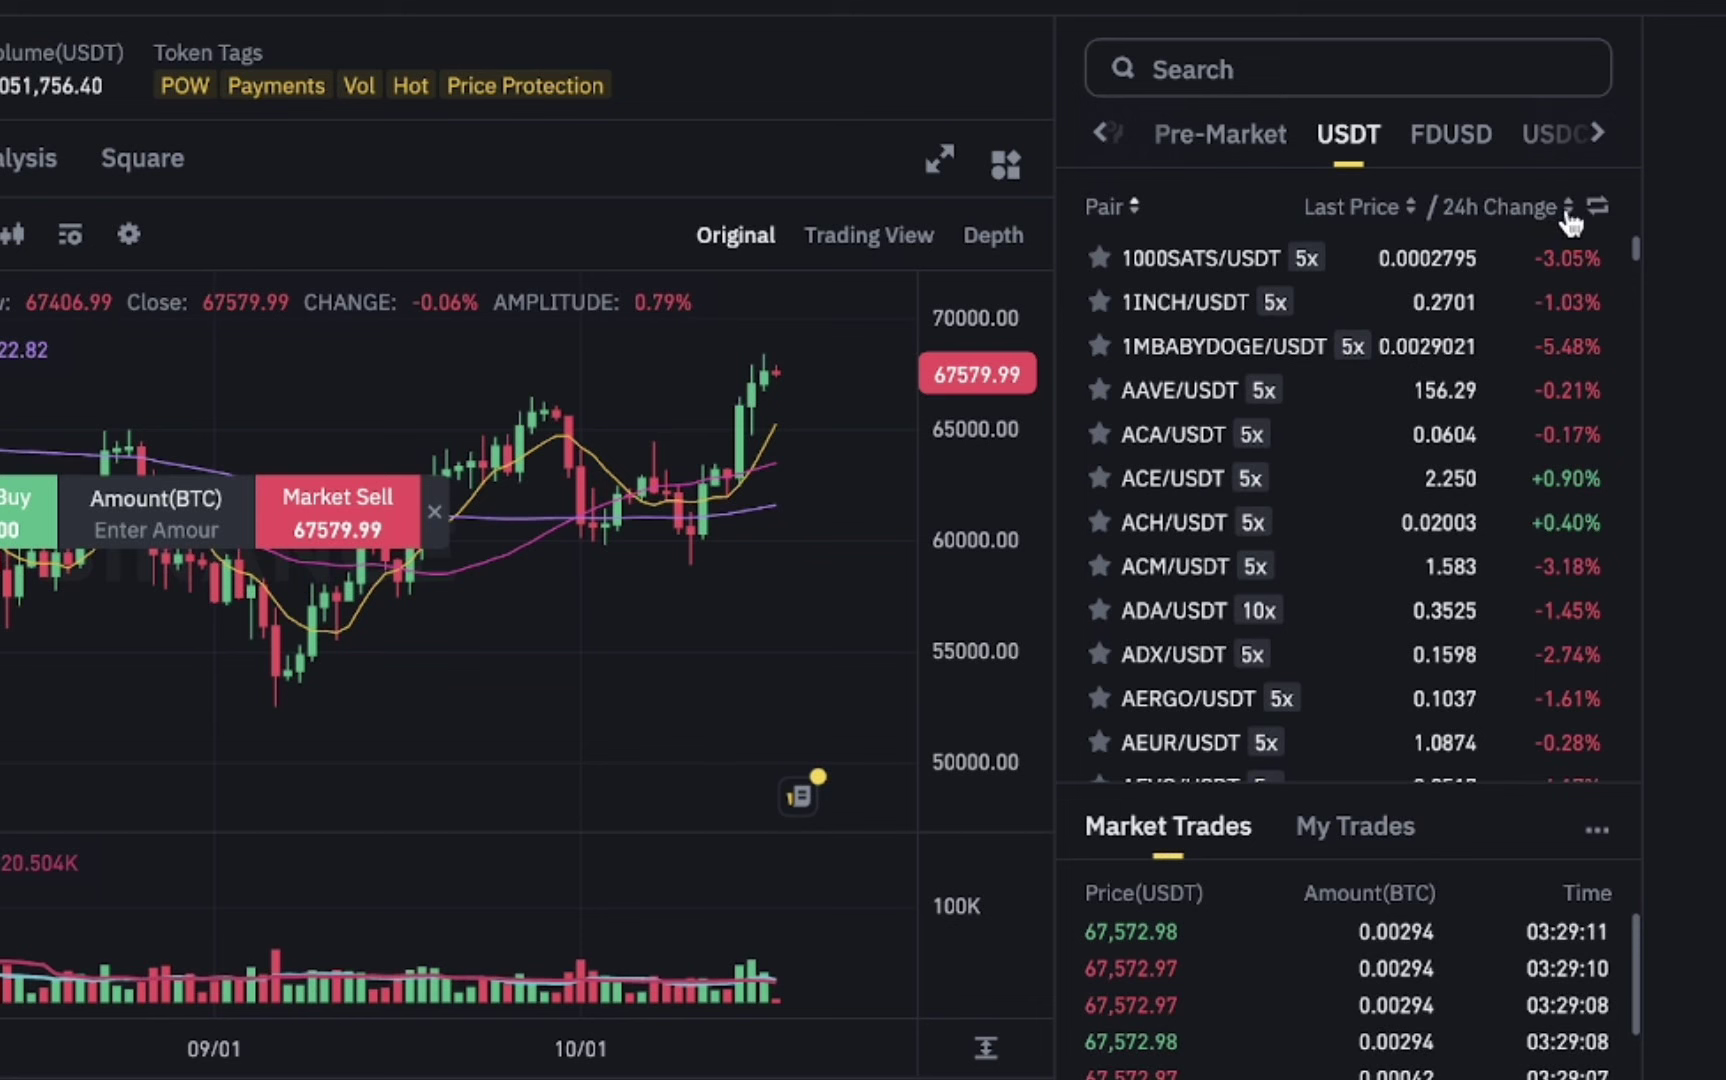
pyautogui.moveTo(1503, 347)
pyautogui.click(1570, 210)
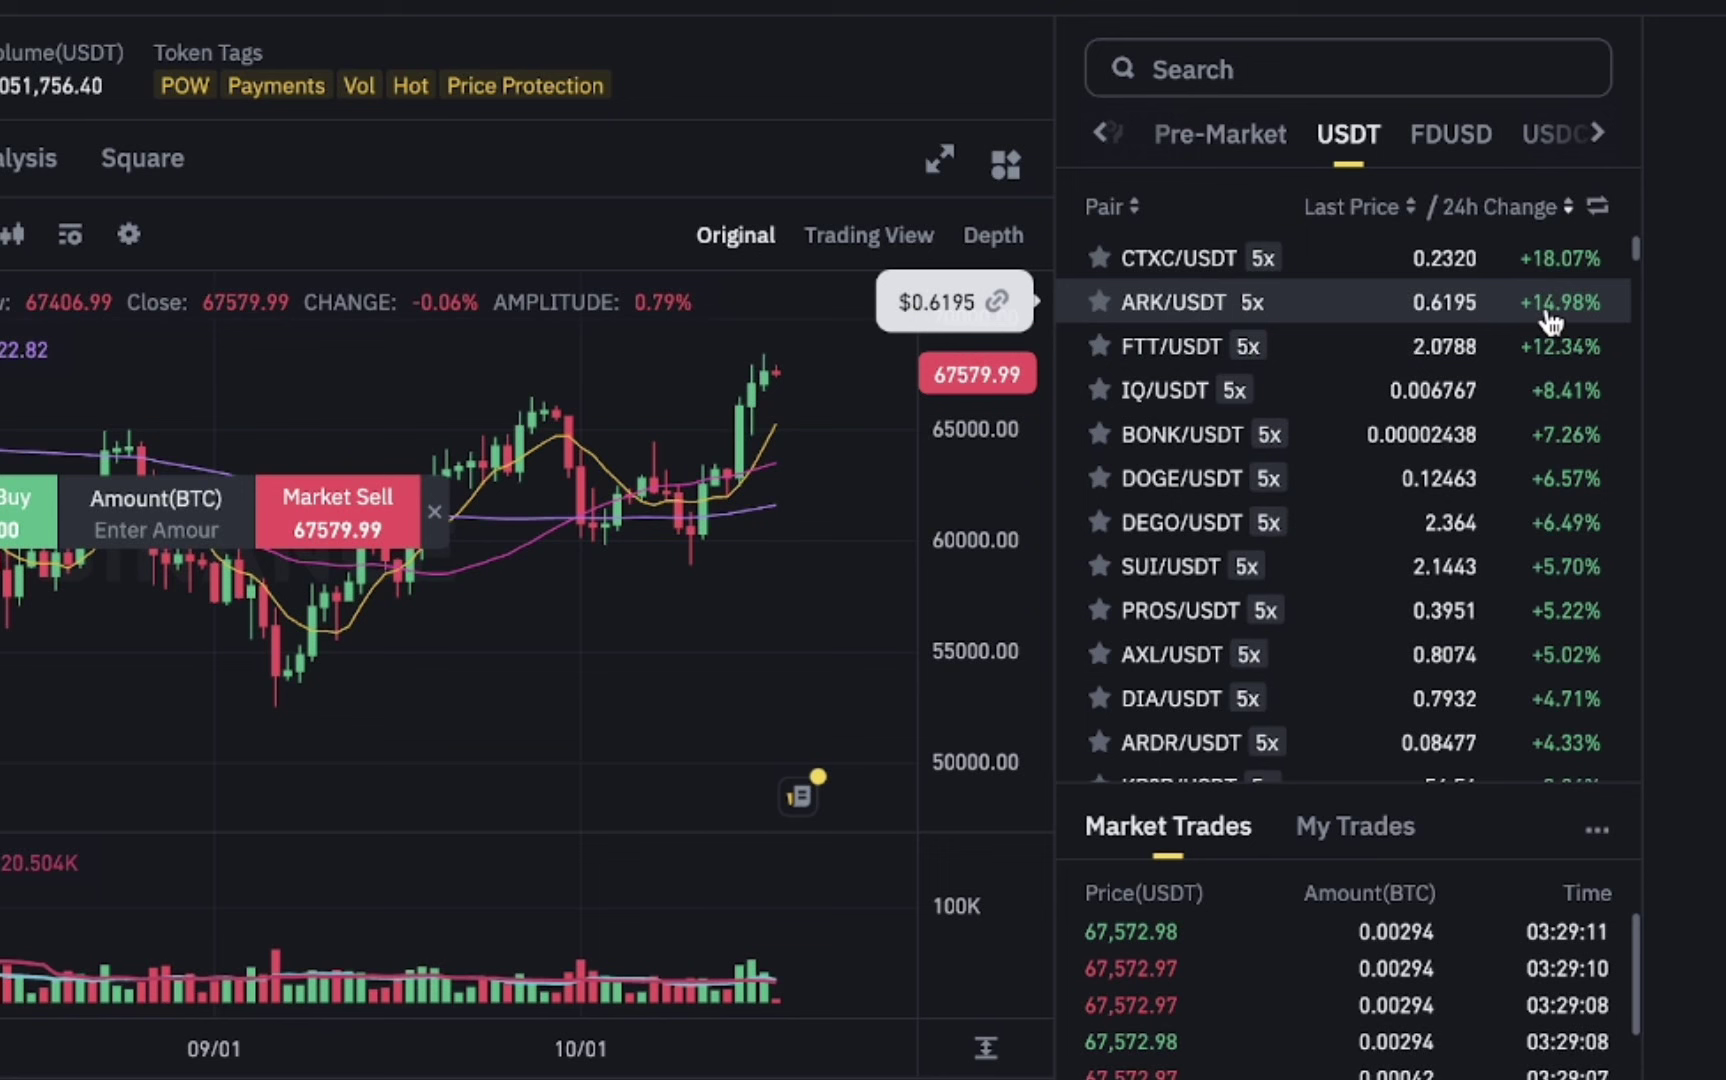
pyautogui.click(1568, 208)
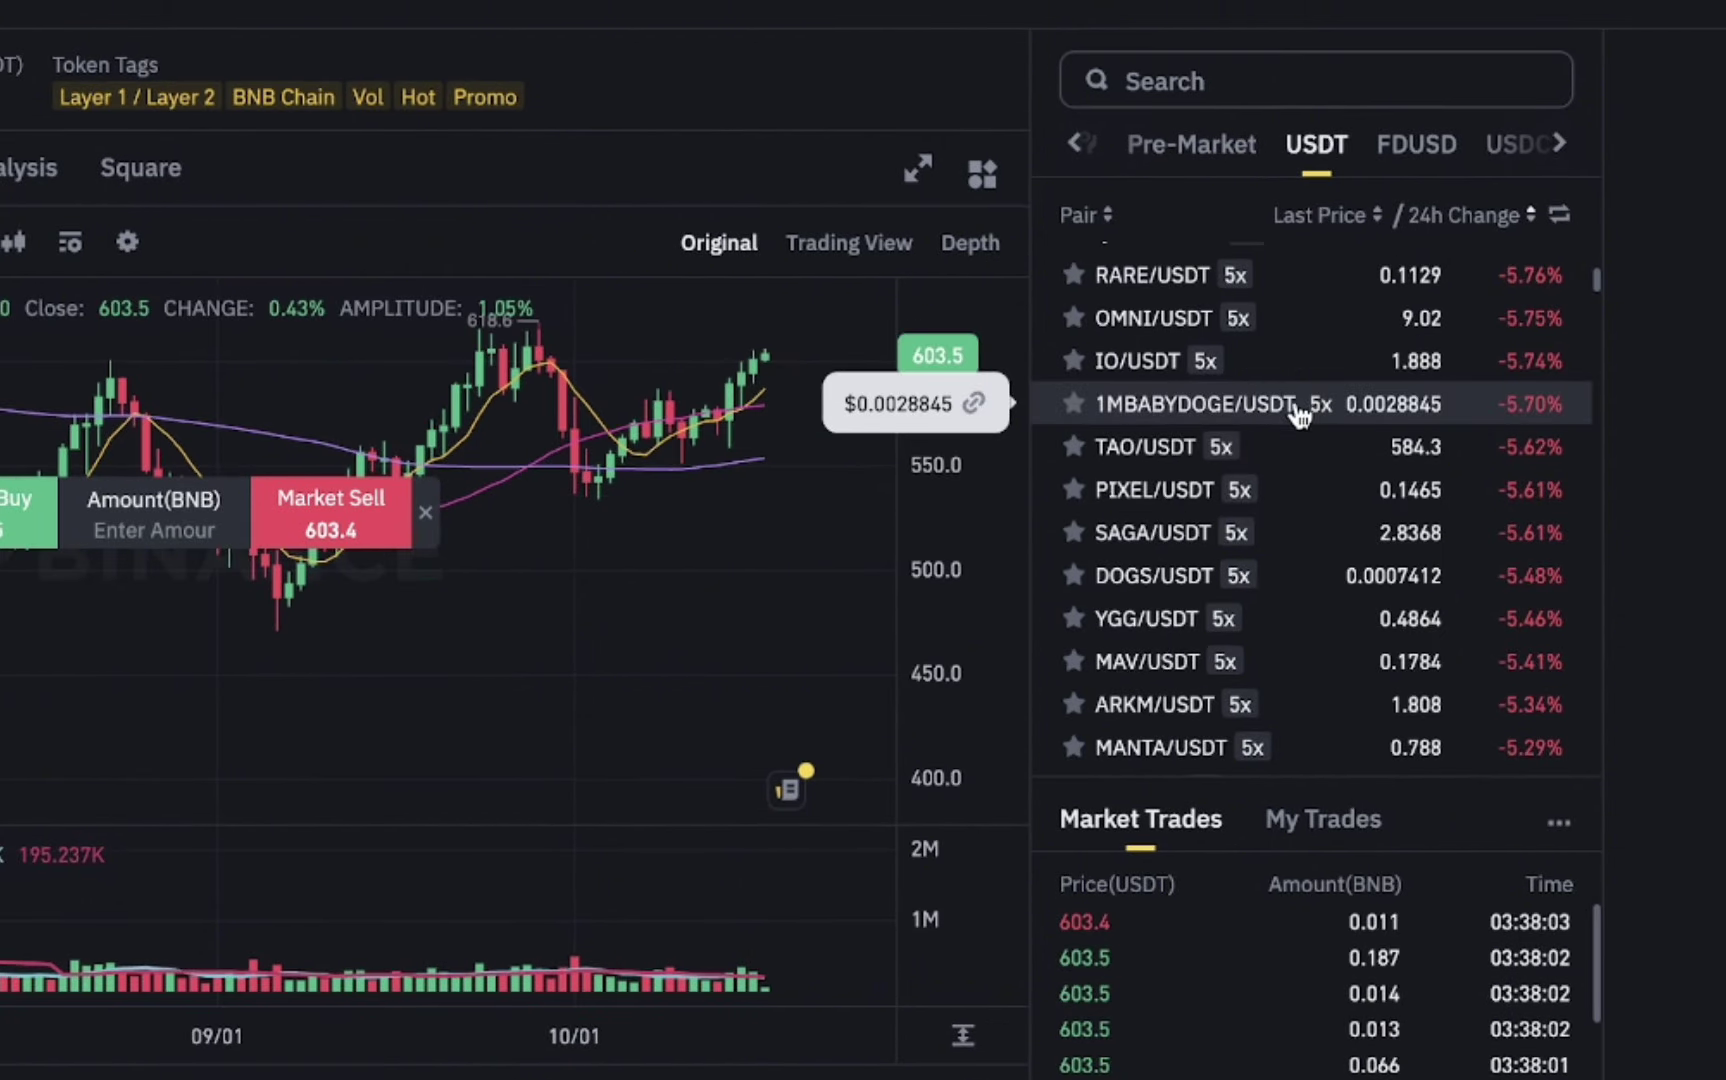
# Scroll the USDT pair list to CYBER/USDT and open that market.
pyautogui.scroll(1, 1303, 405)
pyautogui.scroll(5, 1297, 405)
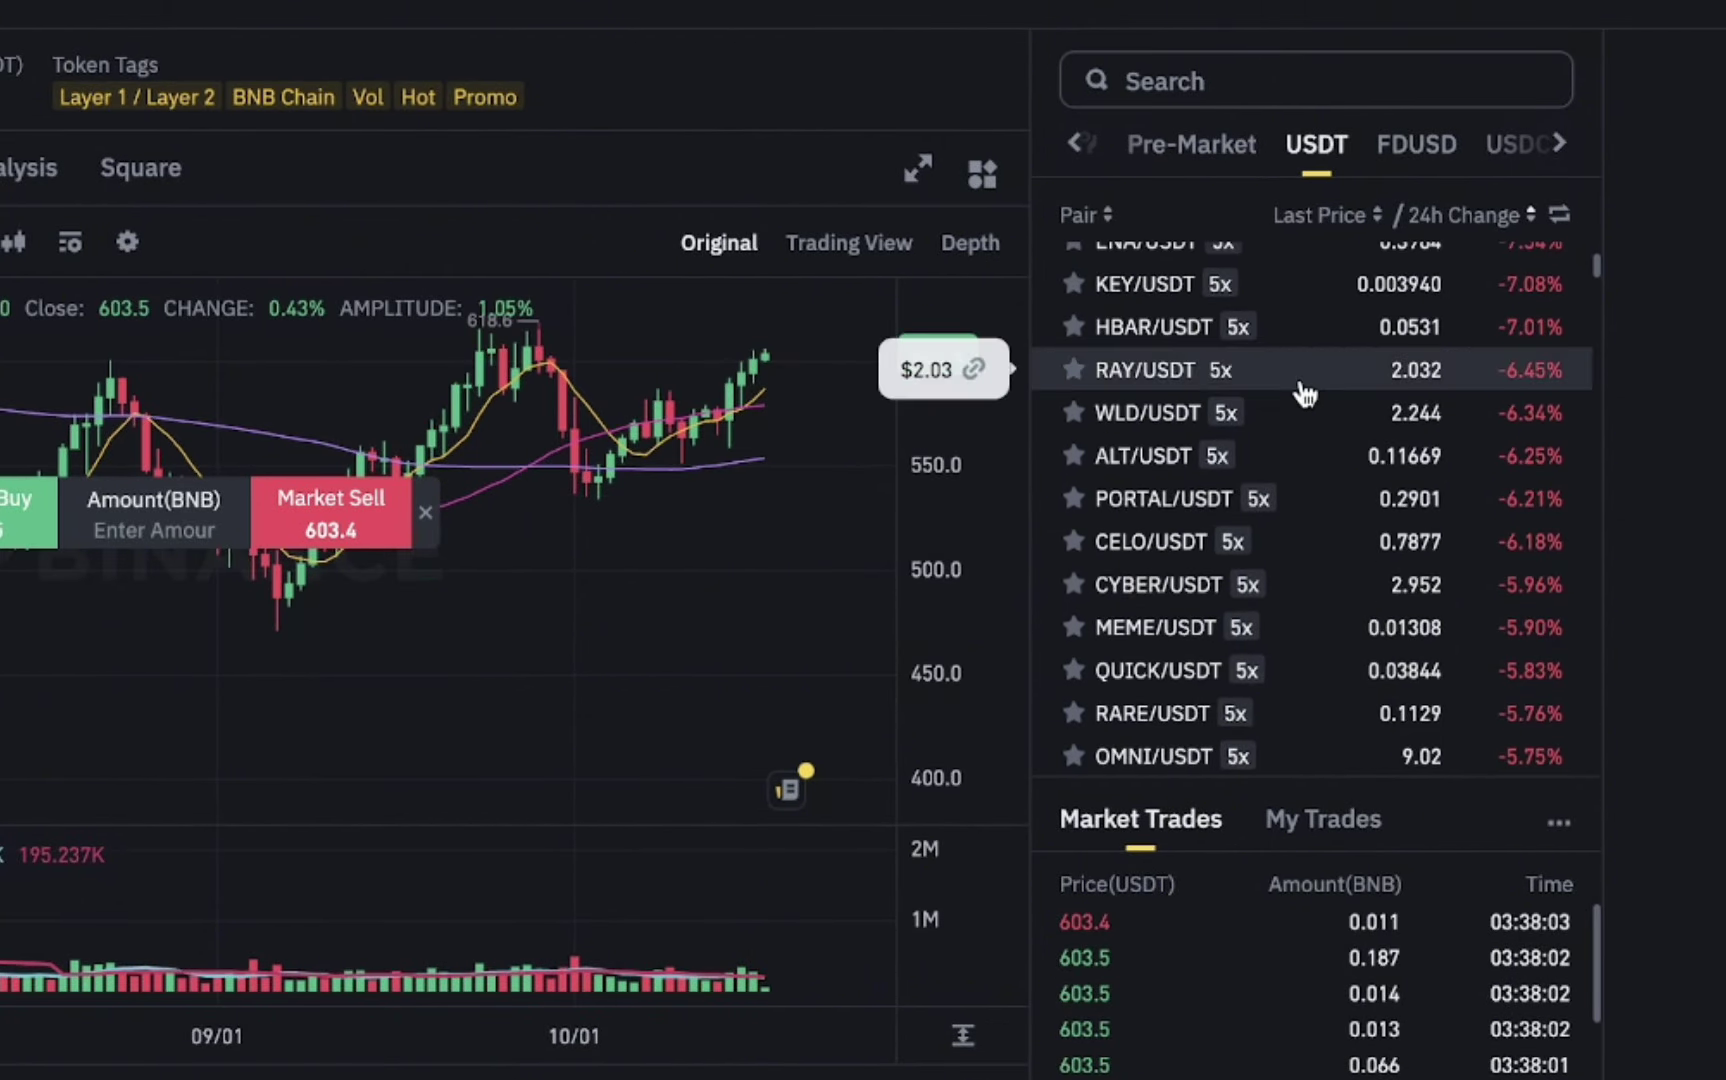
pyautogui.scroll(5, 1288, 400)
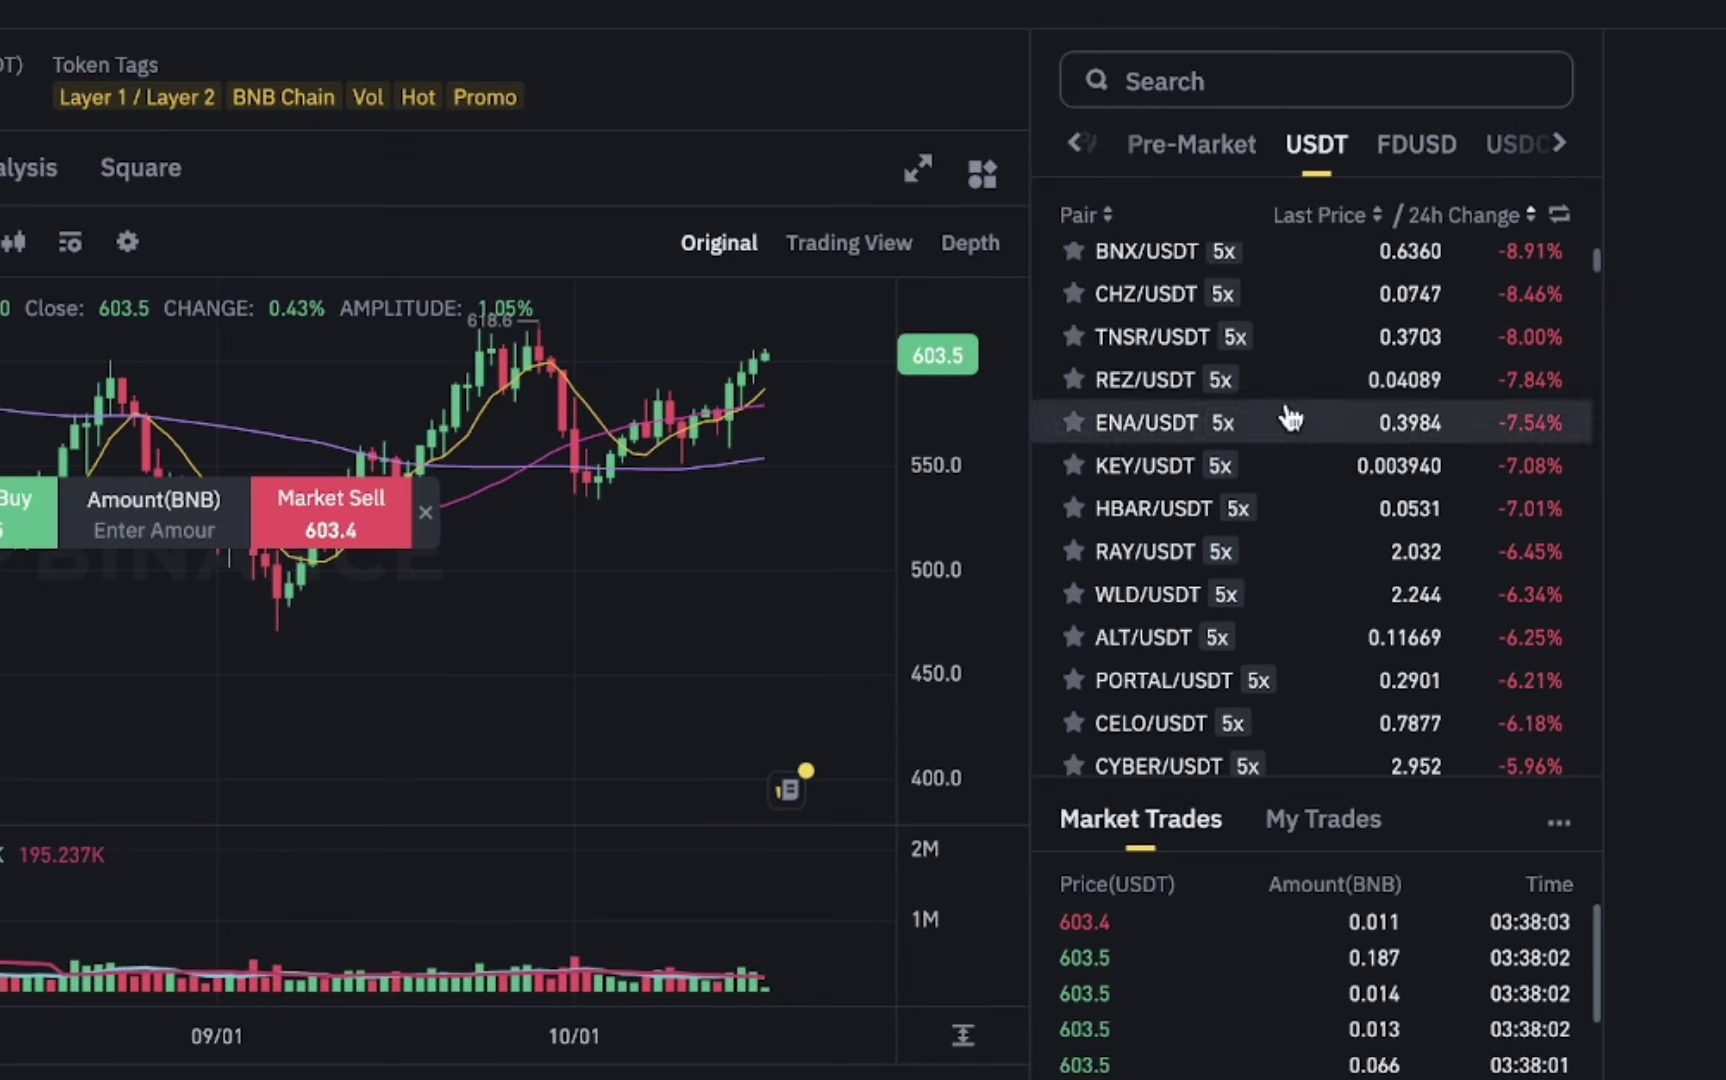
pyautogui.scroll(1, 1288, 408)
pyautogui.scroll(-3, 1288, 405)
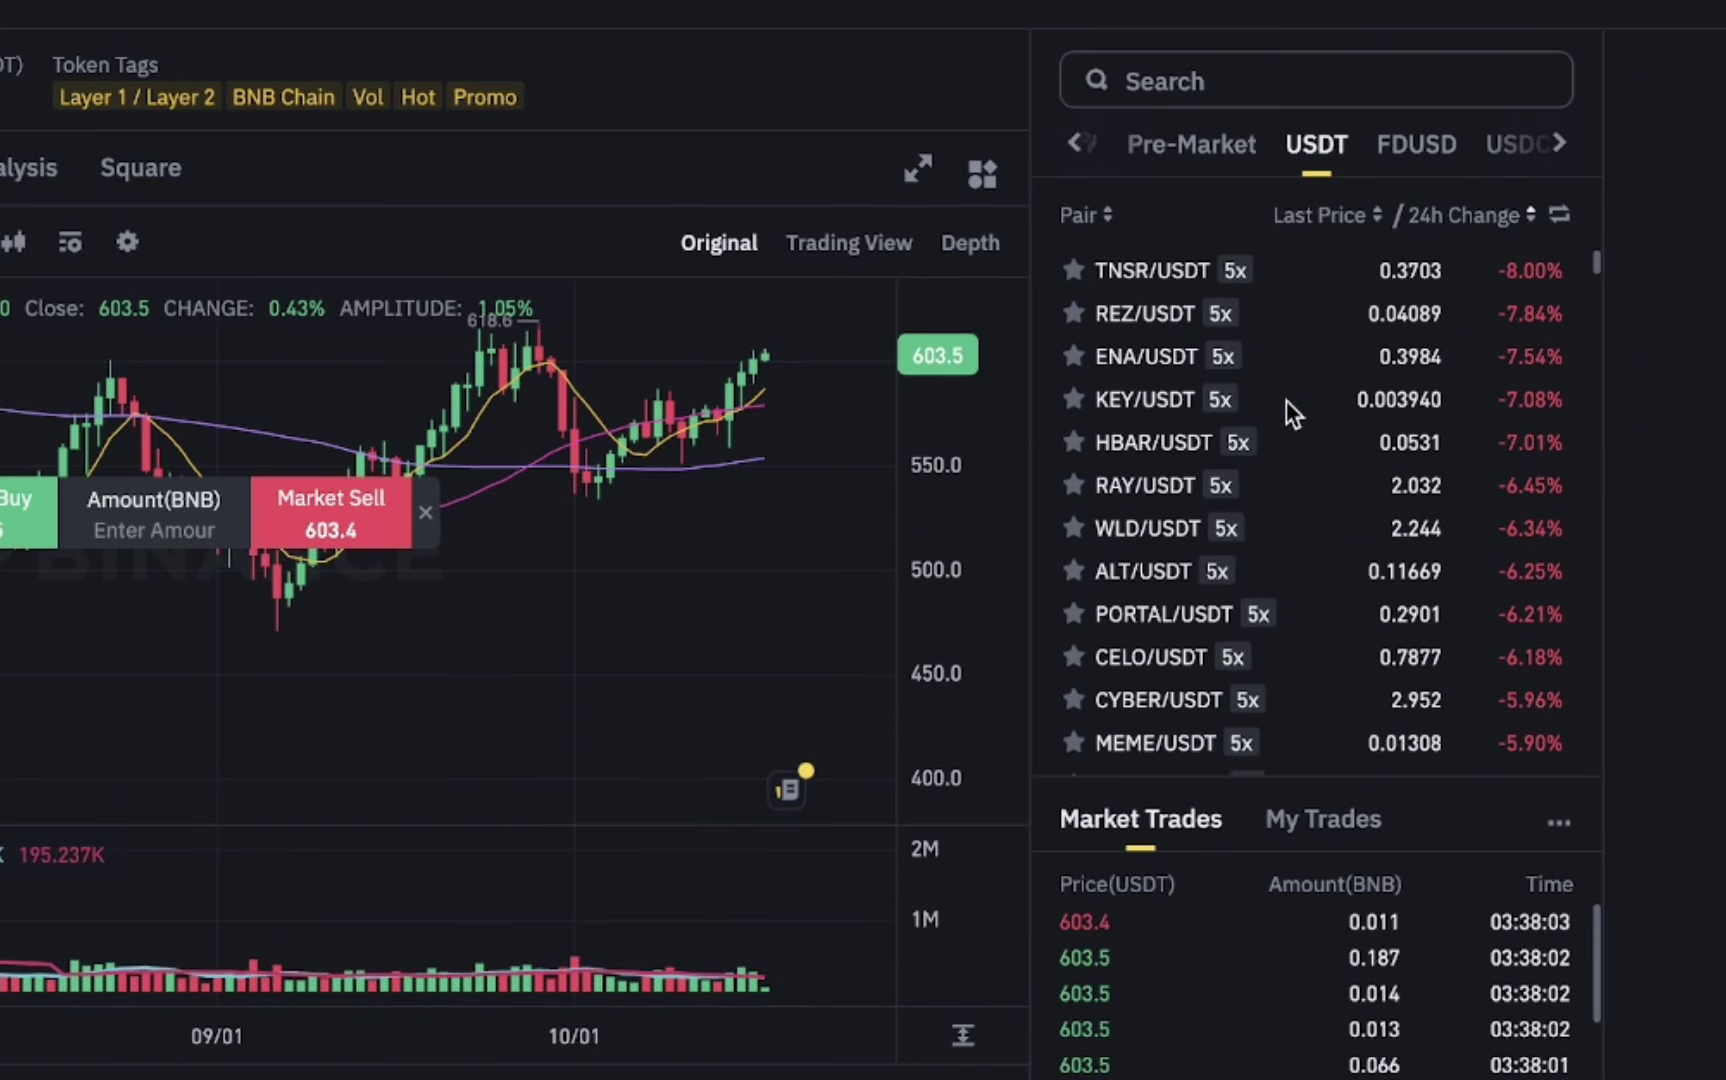
pyautogui.click(1160, 710)
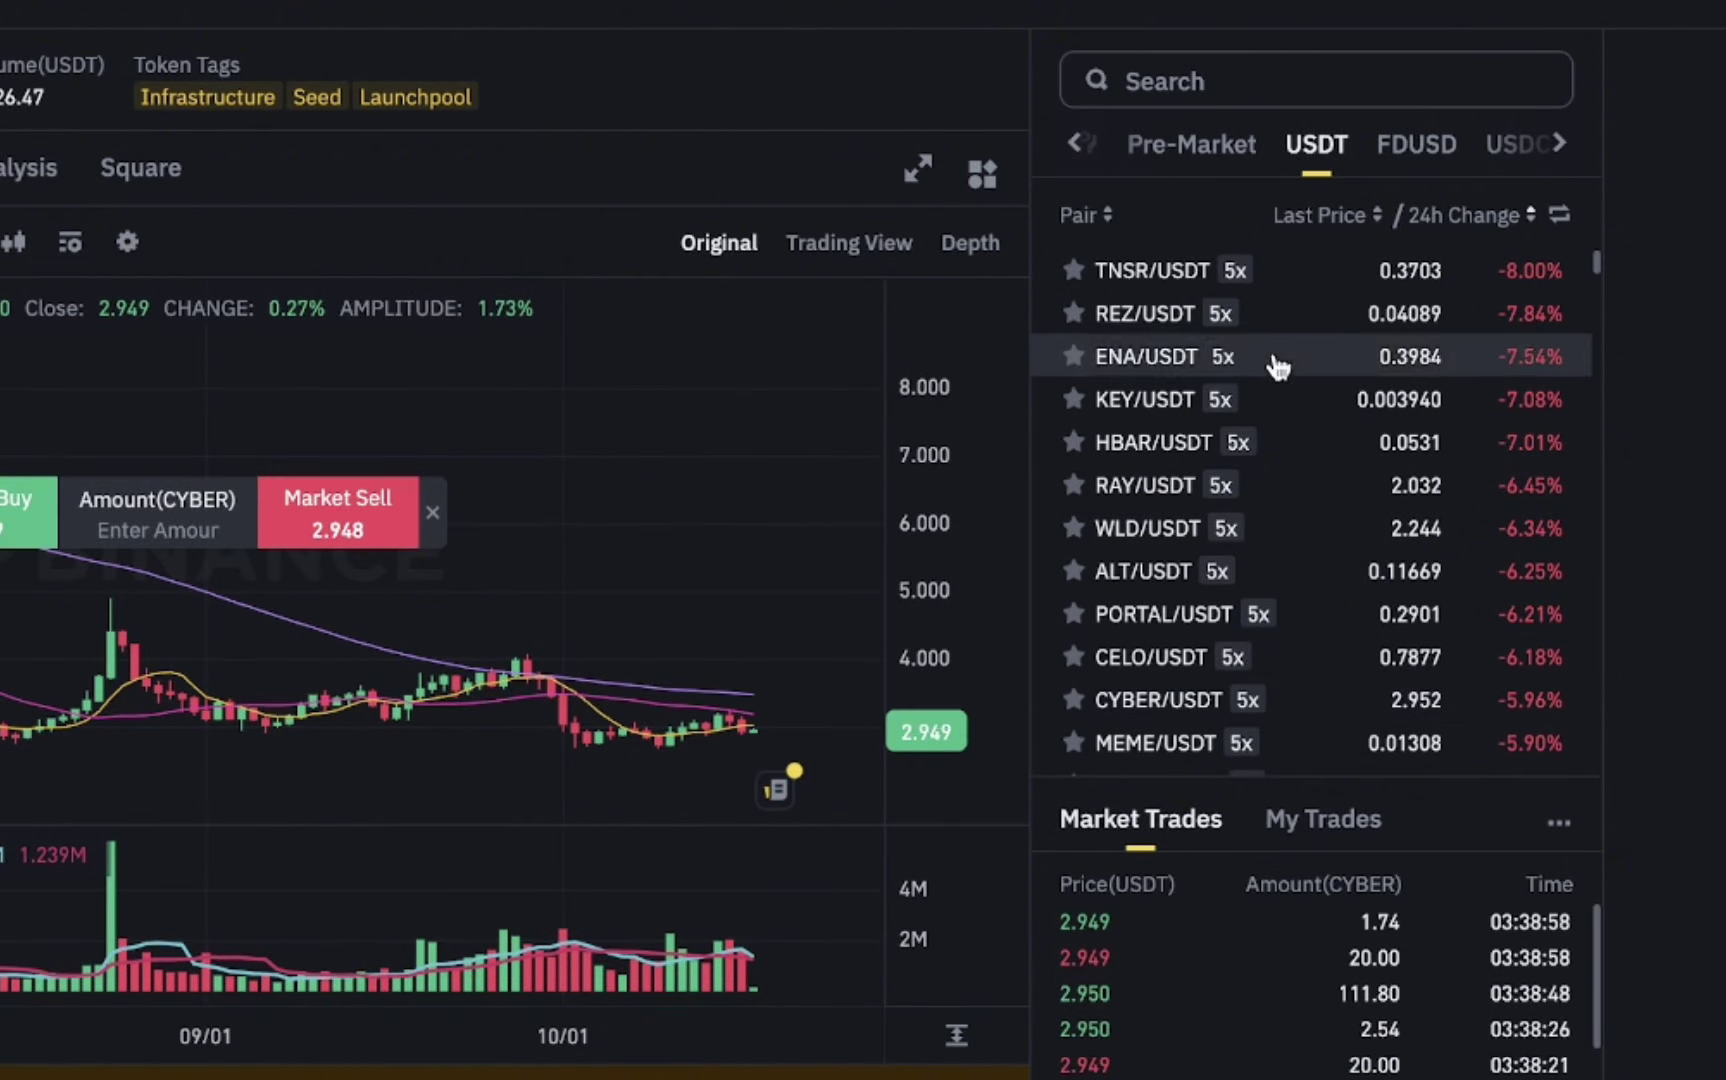
# Search 'cyber' and open the CYBER/BNB market from the results.
pyautogui.click(1250, 63)
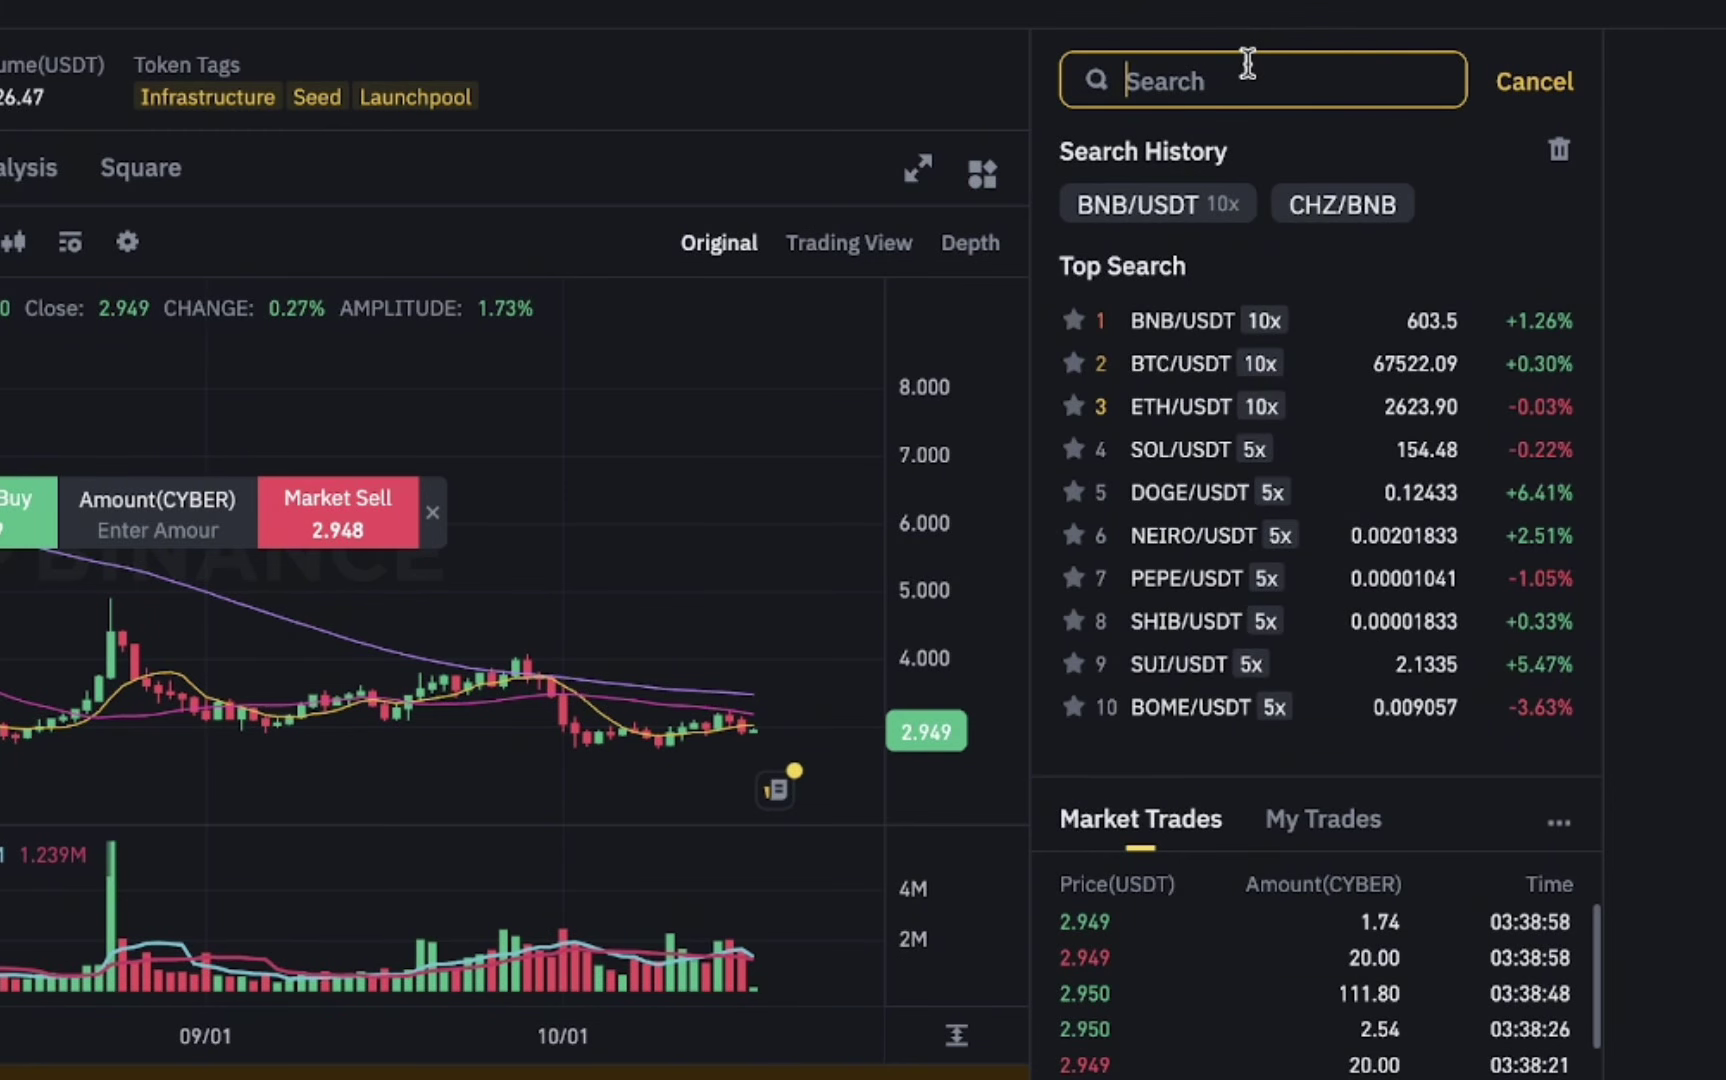
pyautogui.write('cyber')
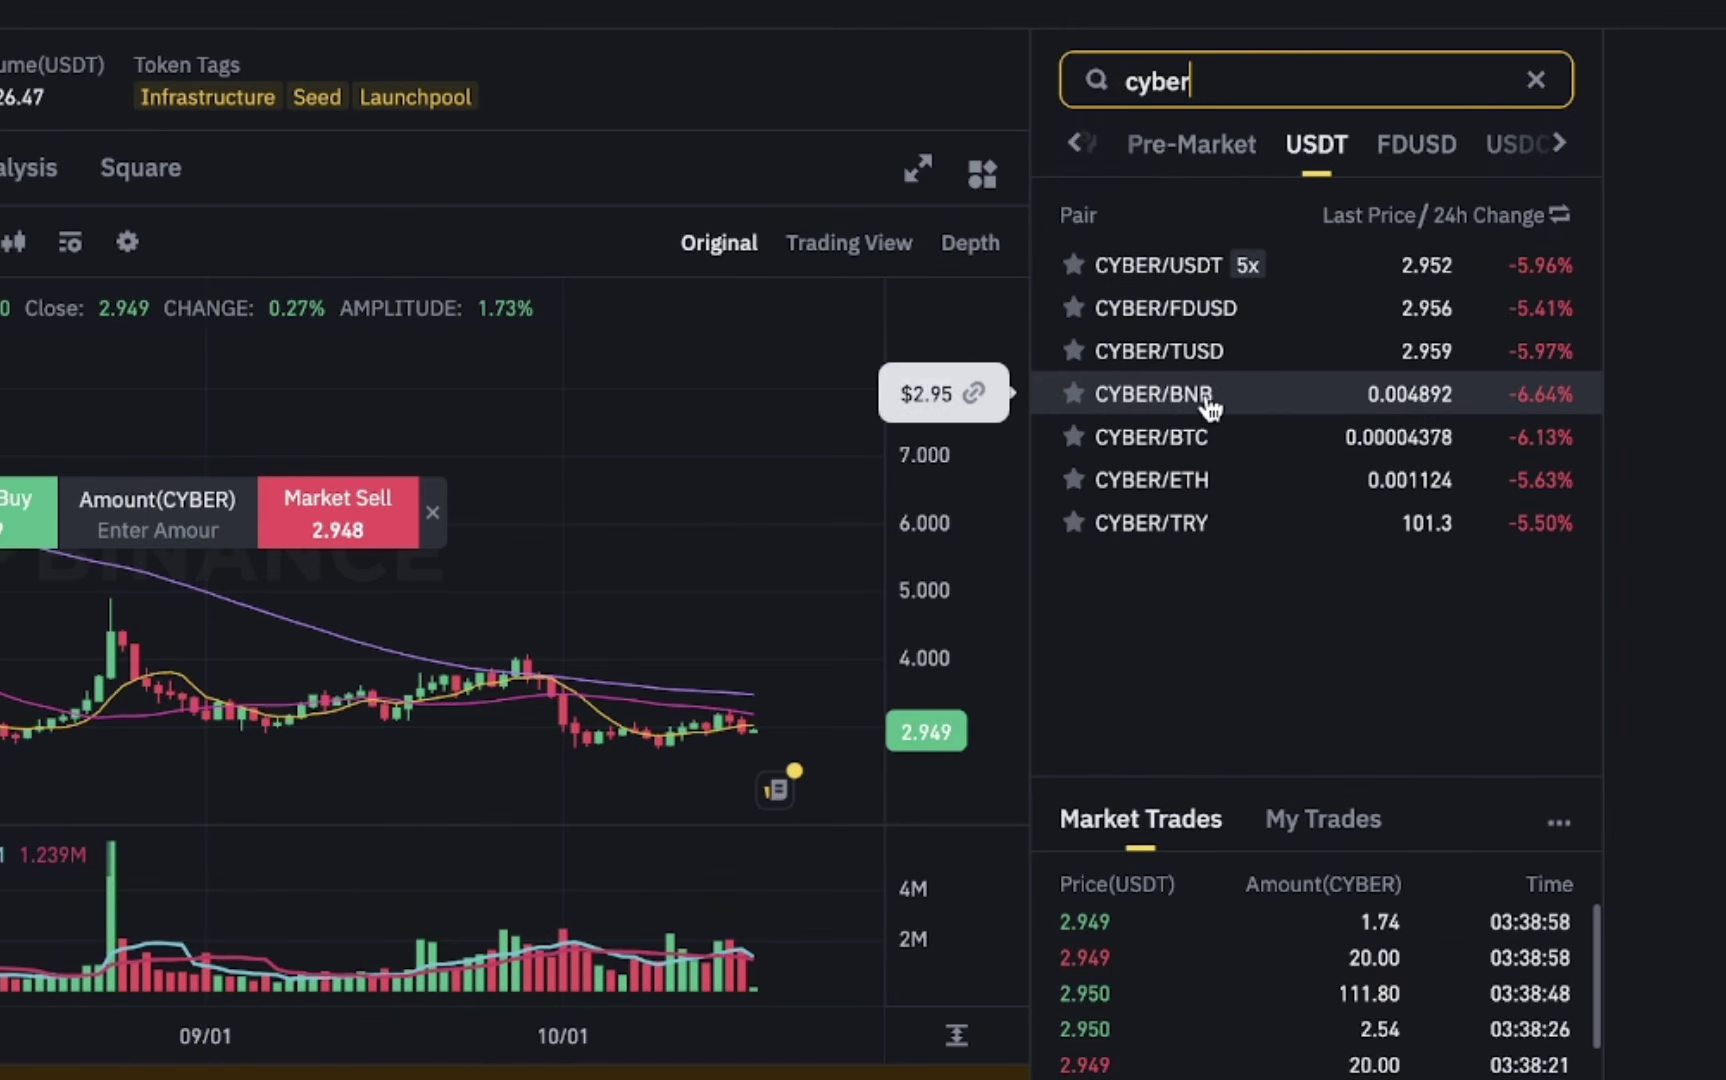
pyautogui.click(1210, 405)
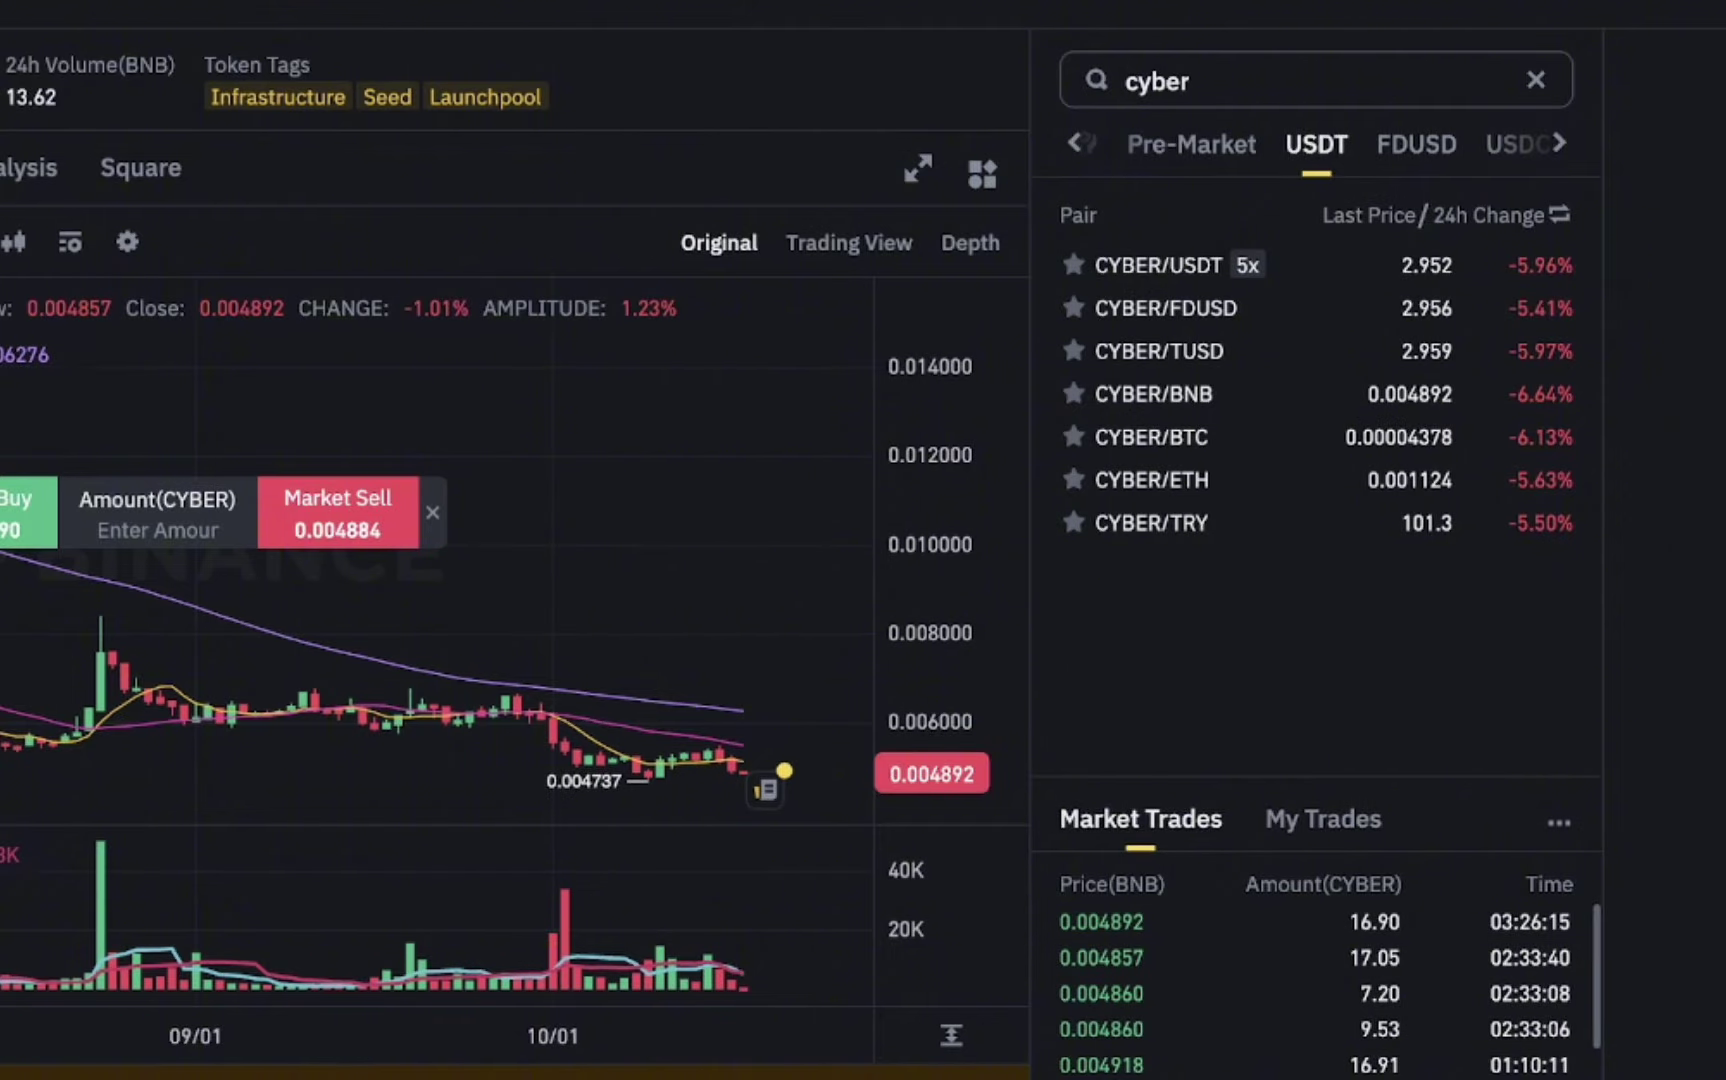
pyautogui.scroll(-2, 435, 575)
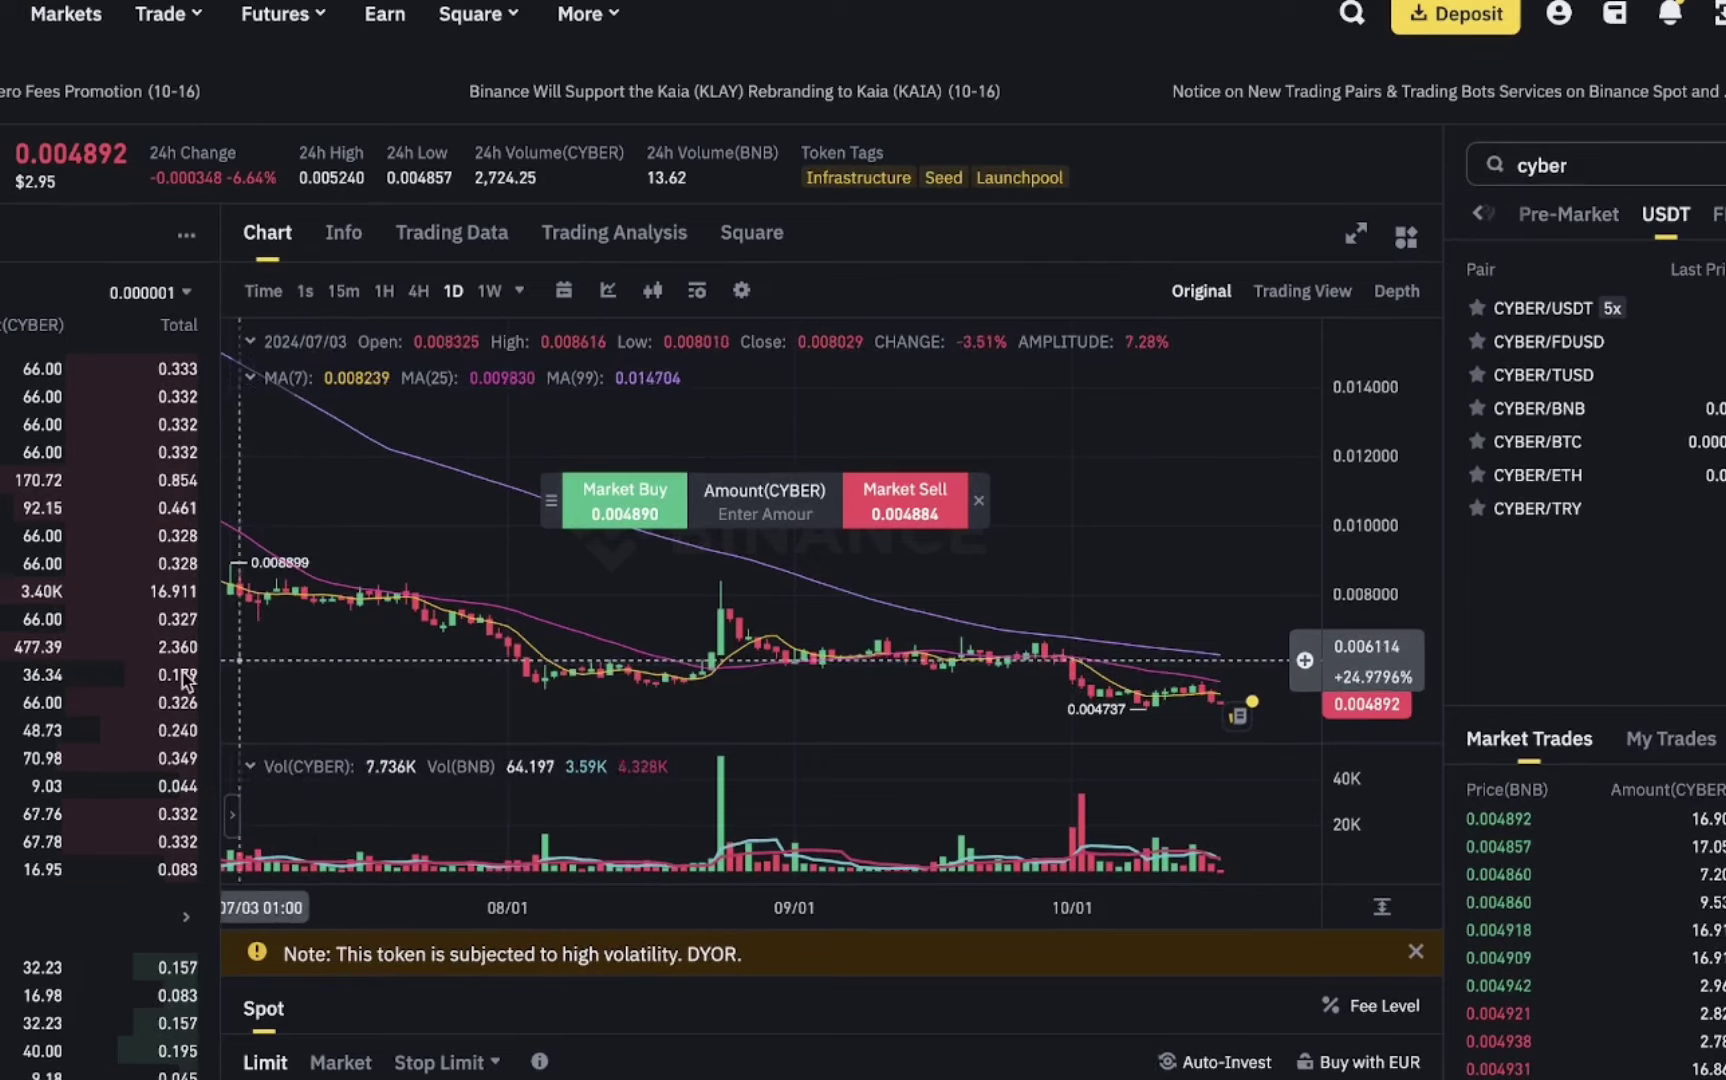
pyautogui.scroll(-1, 387, 970)
pyautogui.moveTo(415, 968)
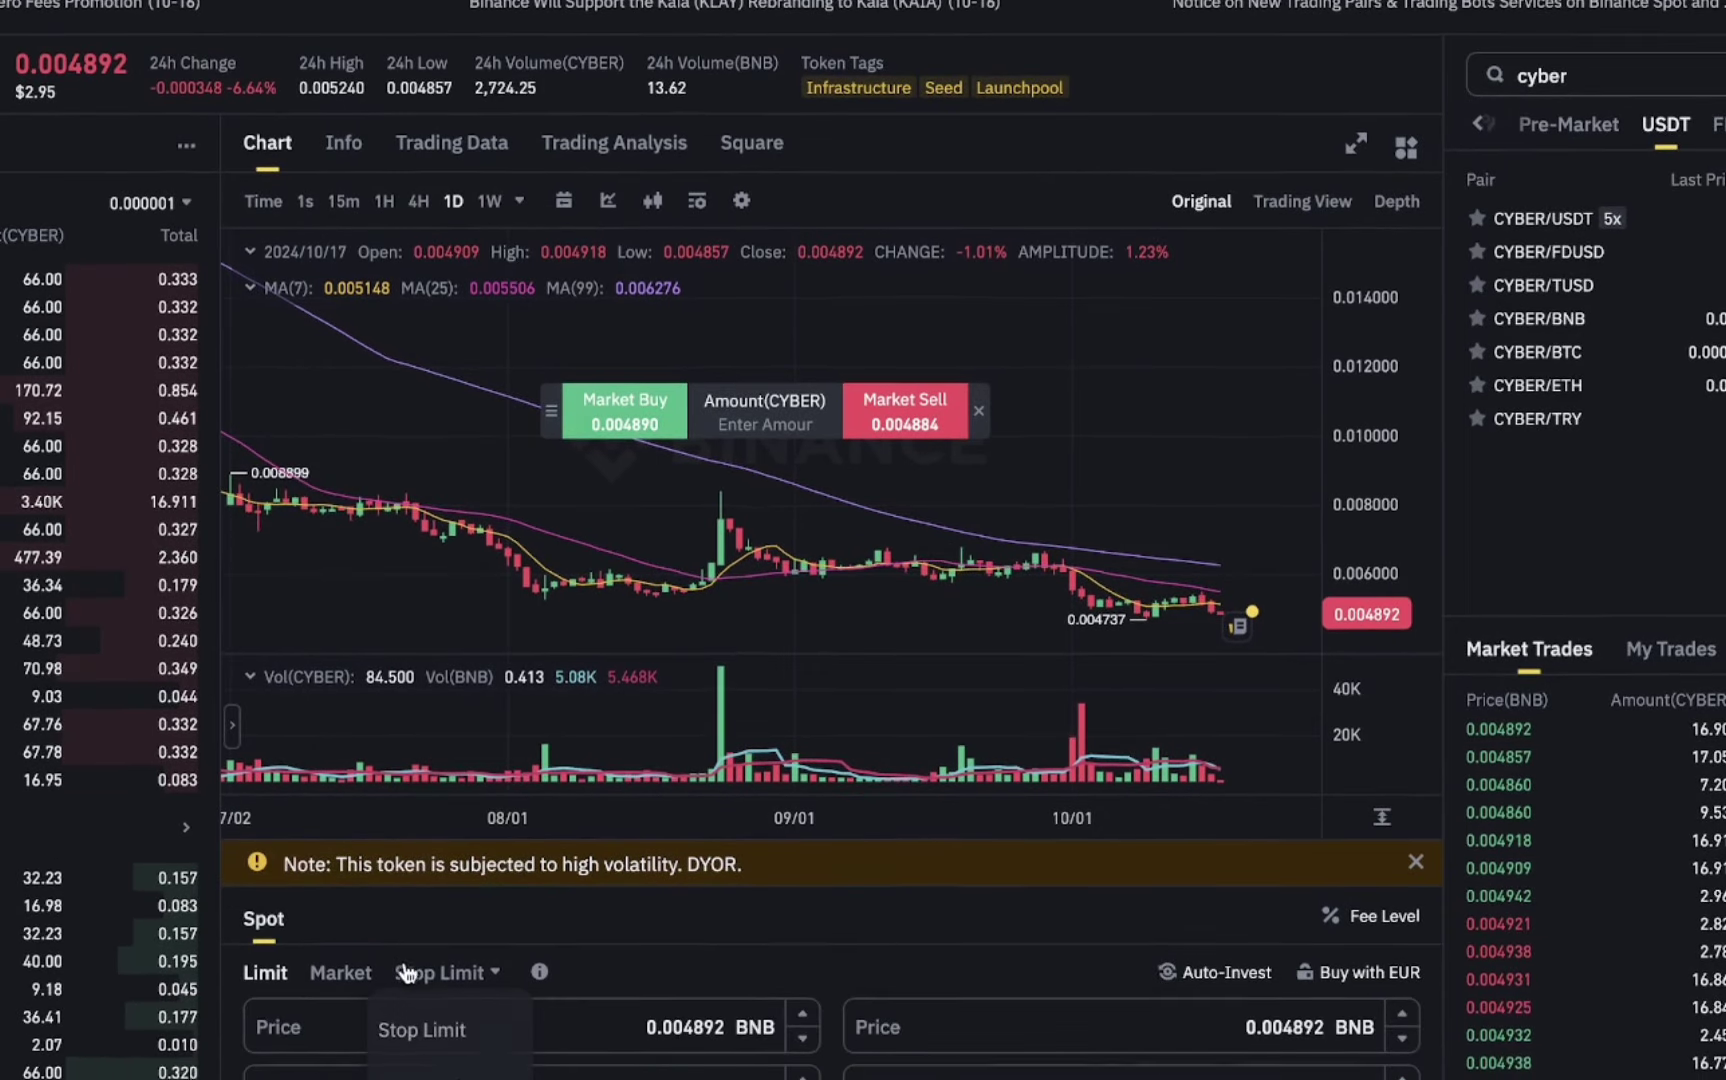
pyautogui.scroll(-1, 415, 968)
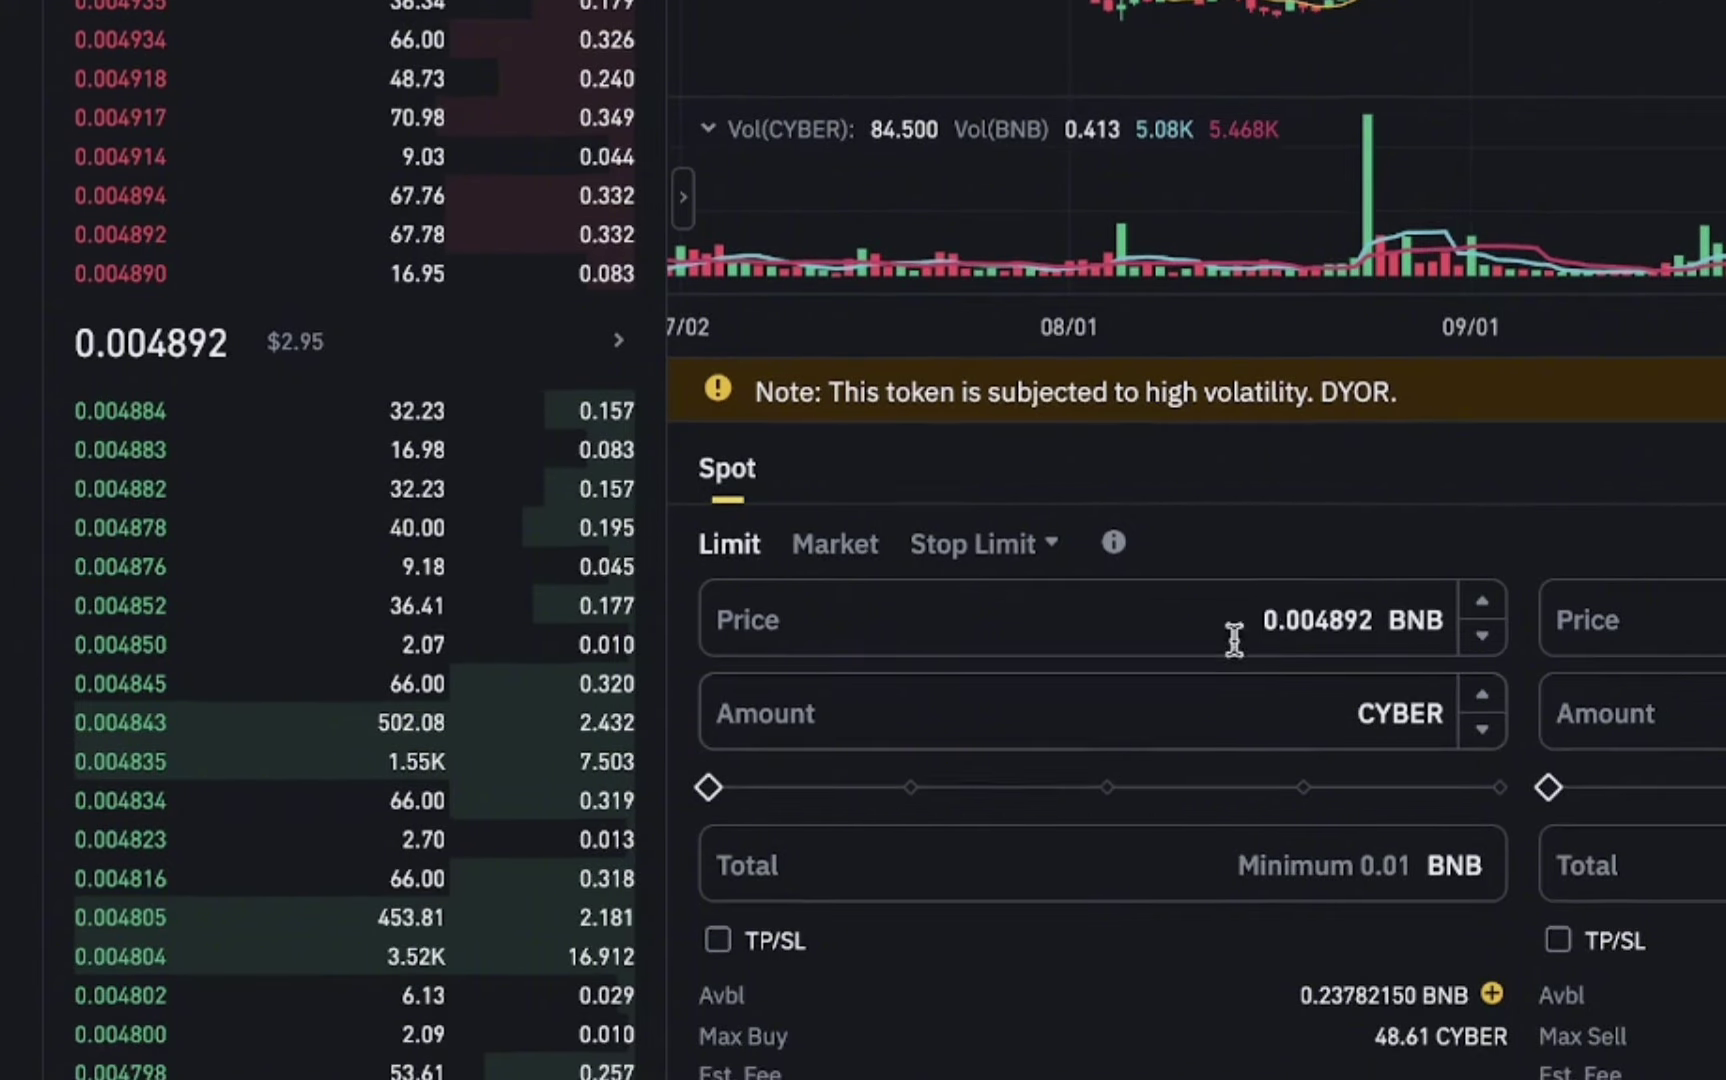
pyautogui.scroll(-2, 1392, 516)
# Set the limit buy price to 0.004885 BNB and amount to 100% (48.68 CYBER).
pyautogui.moveTo(195, 270)
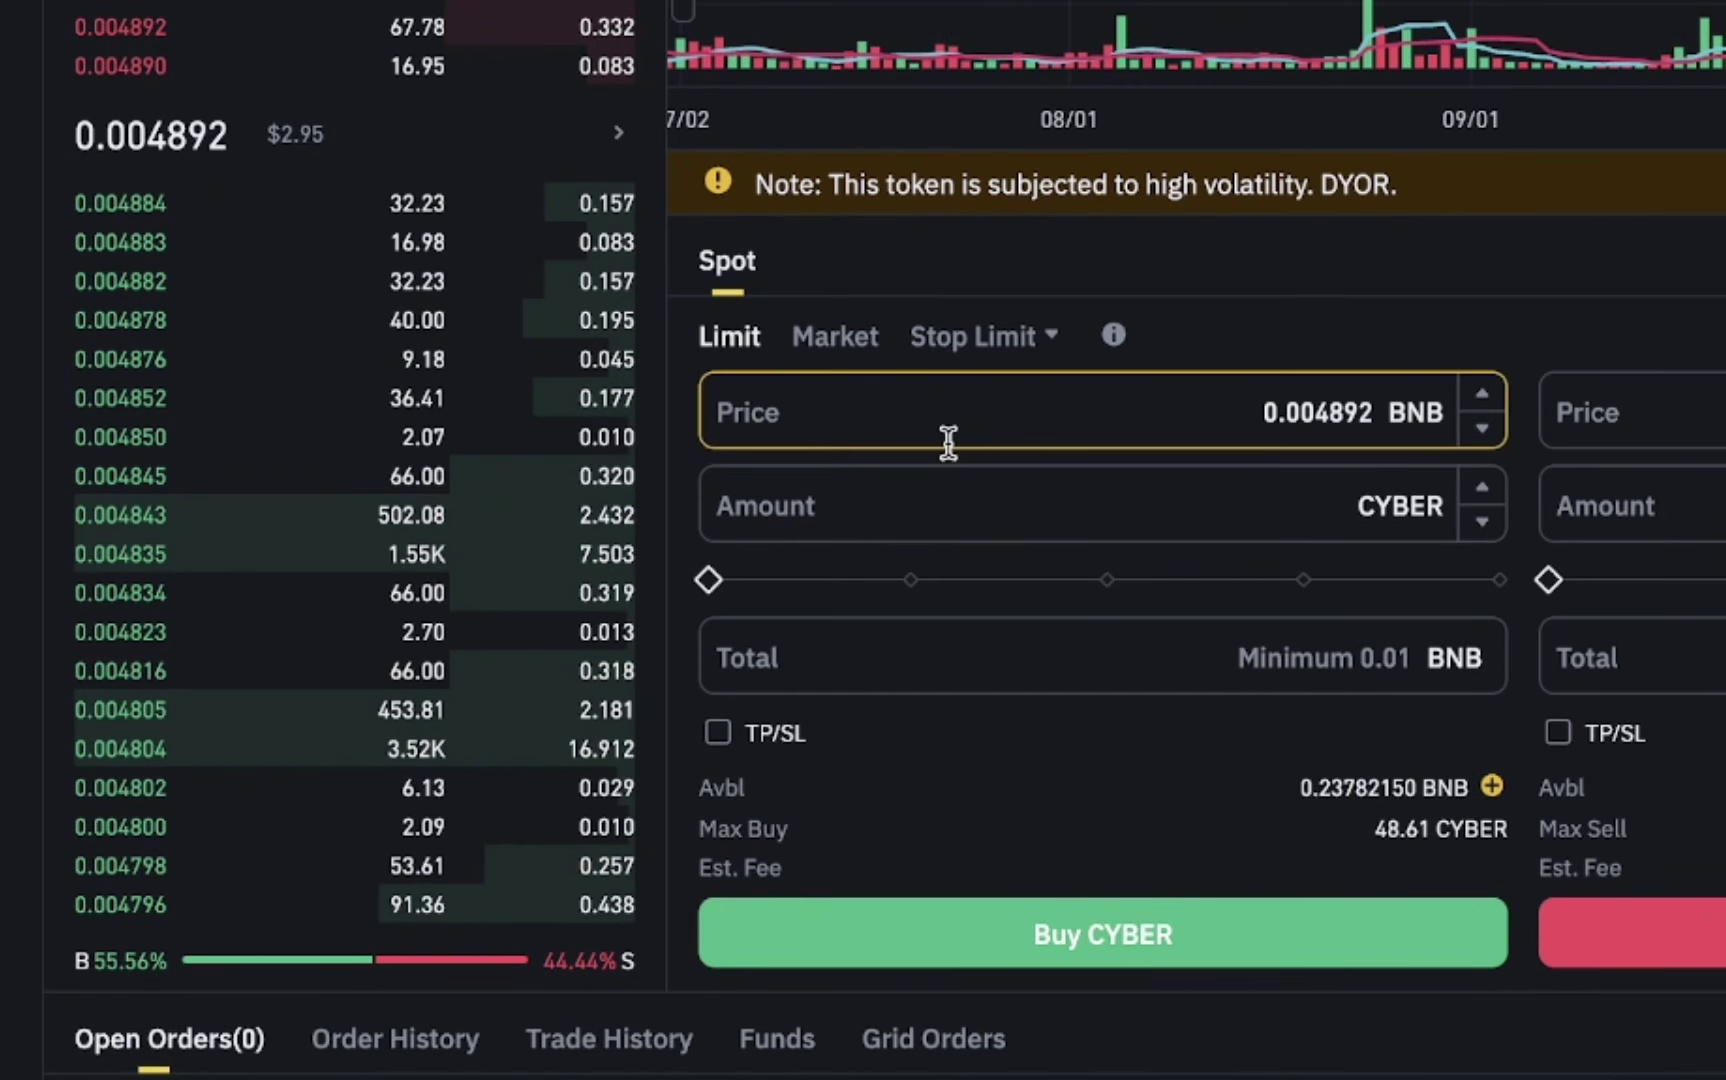
pyautogui.click(1383, 412)
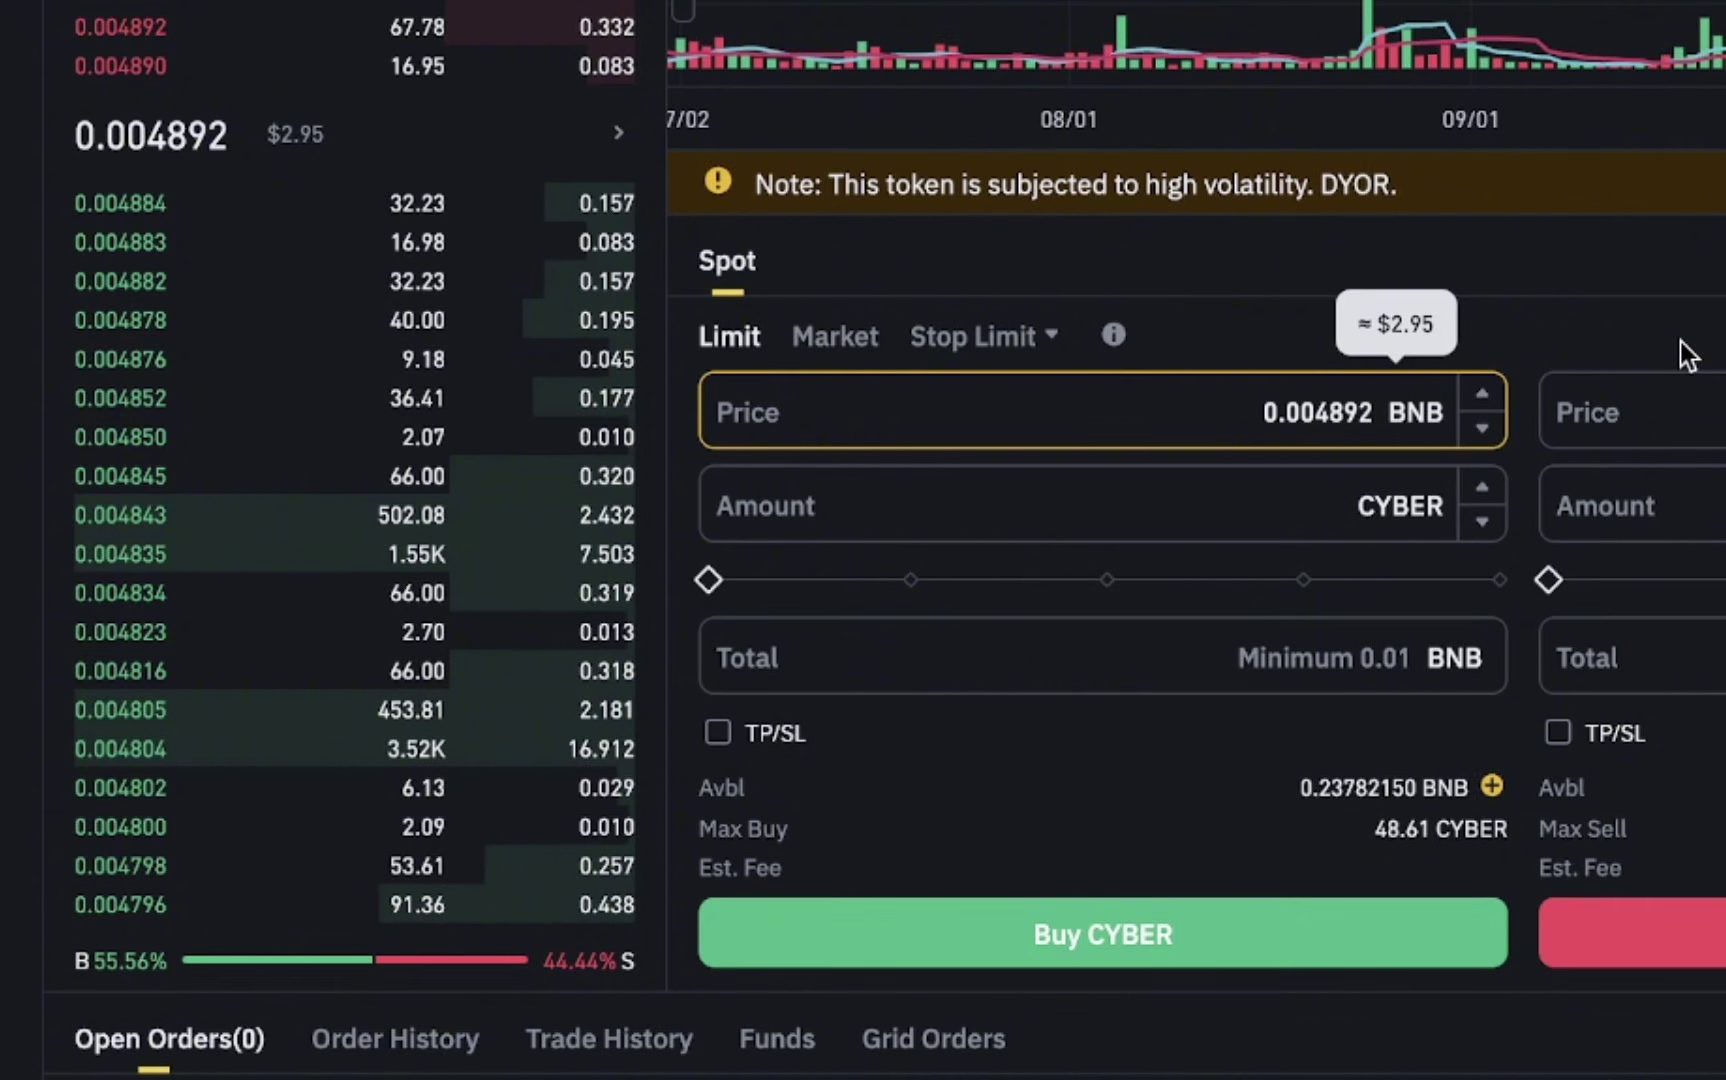
pyautogui.press('BackSpace')
pyautogui.press('BackSpace')
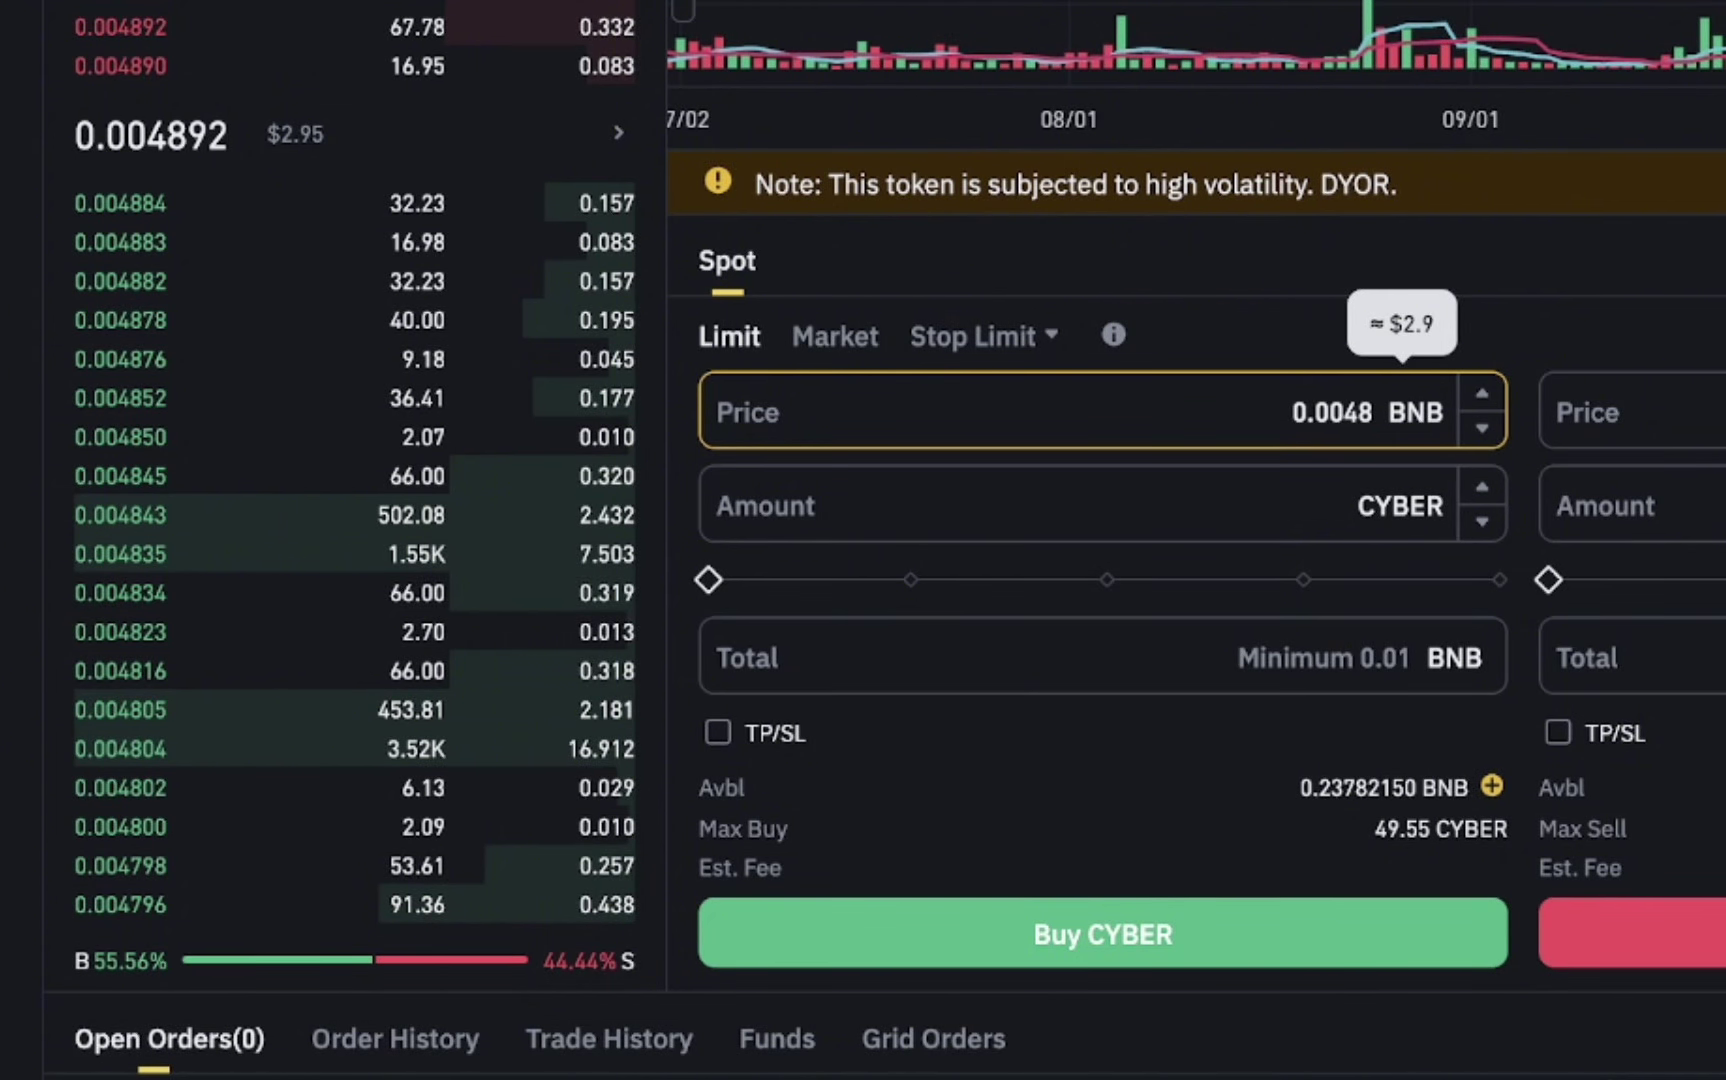
pyautogui.write('8')
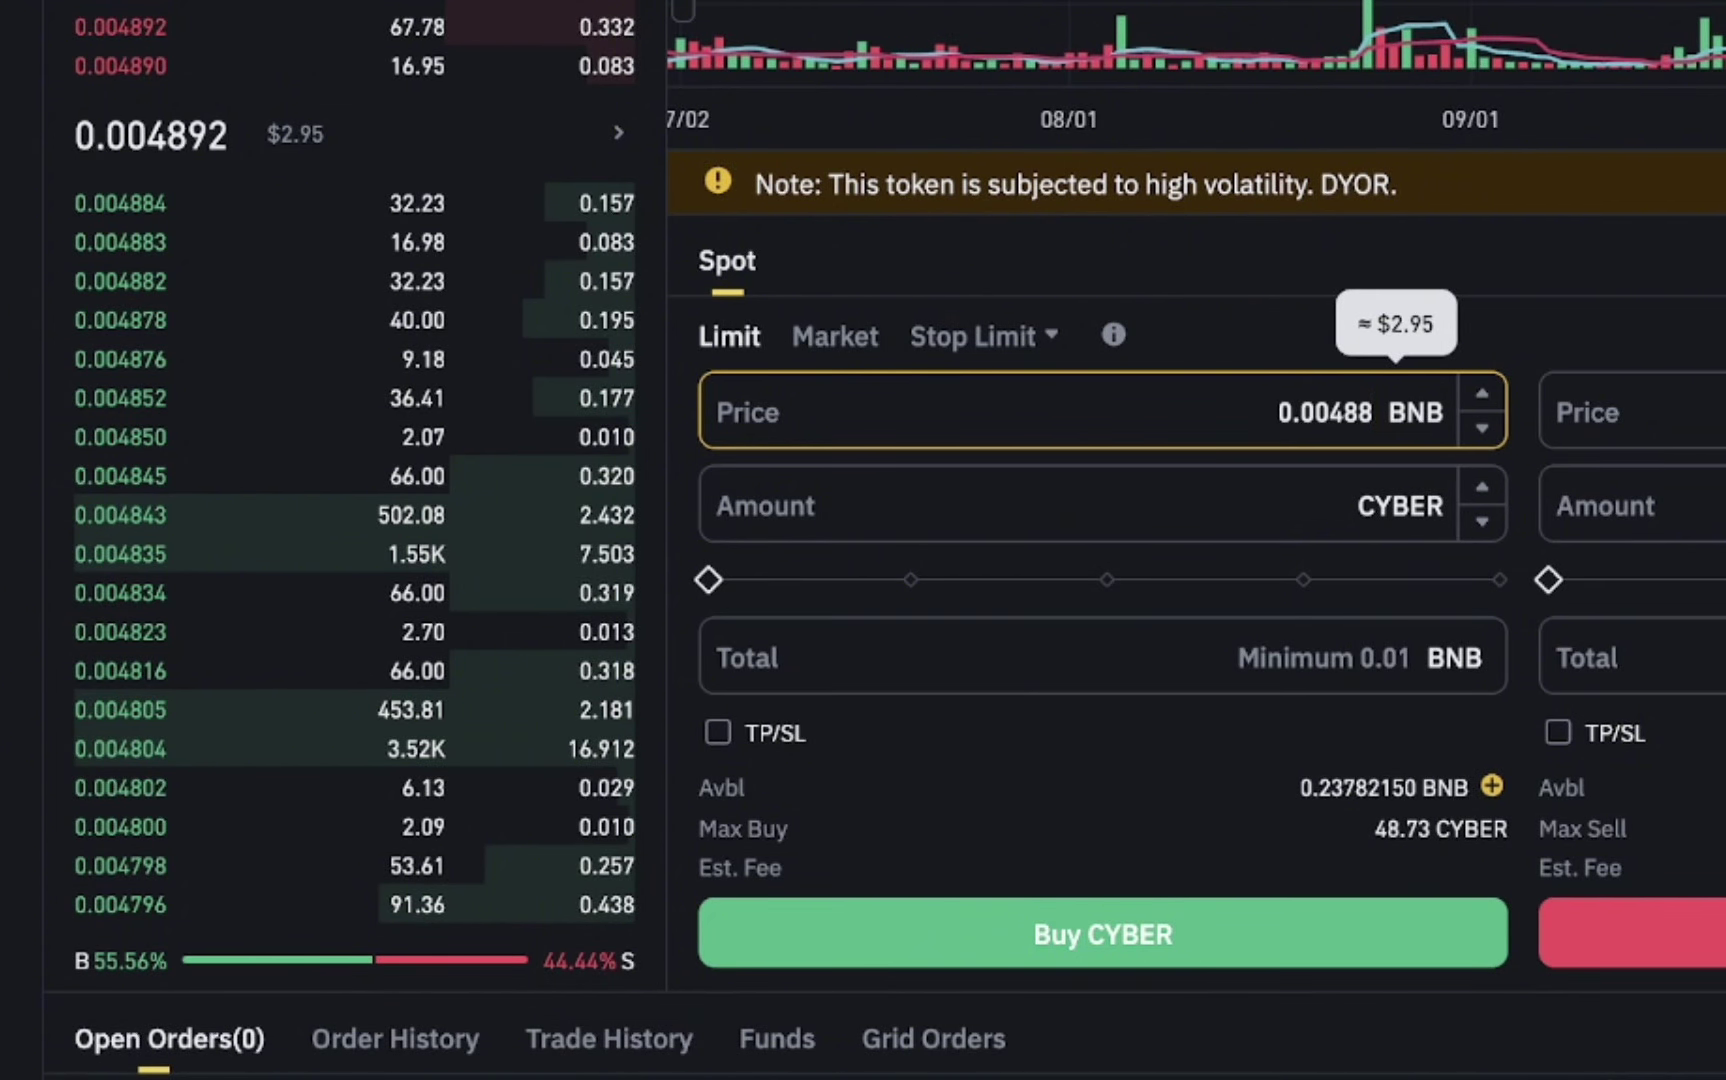
pyautogui.write('5')
pyautogui.moveTo(520, 220)
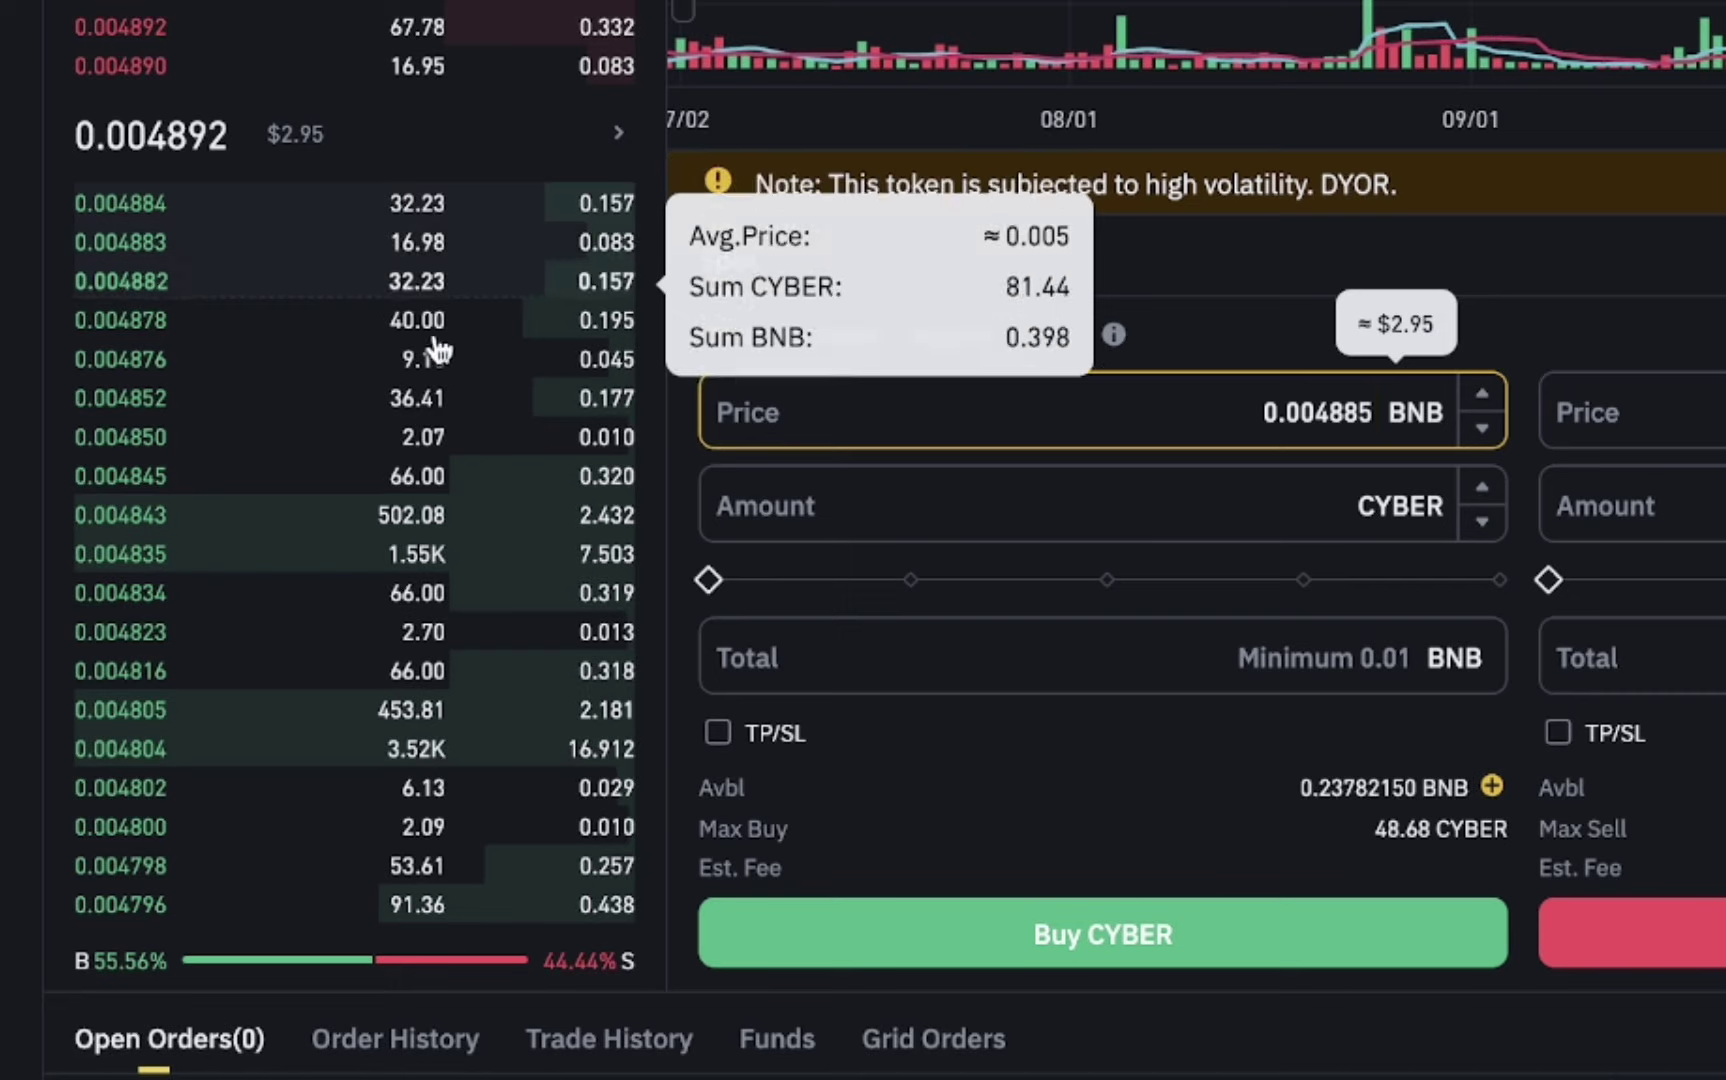
pyautogui.click(1500, 588)
pyautogui.click(1500, 582)
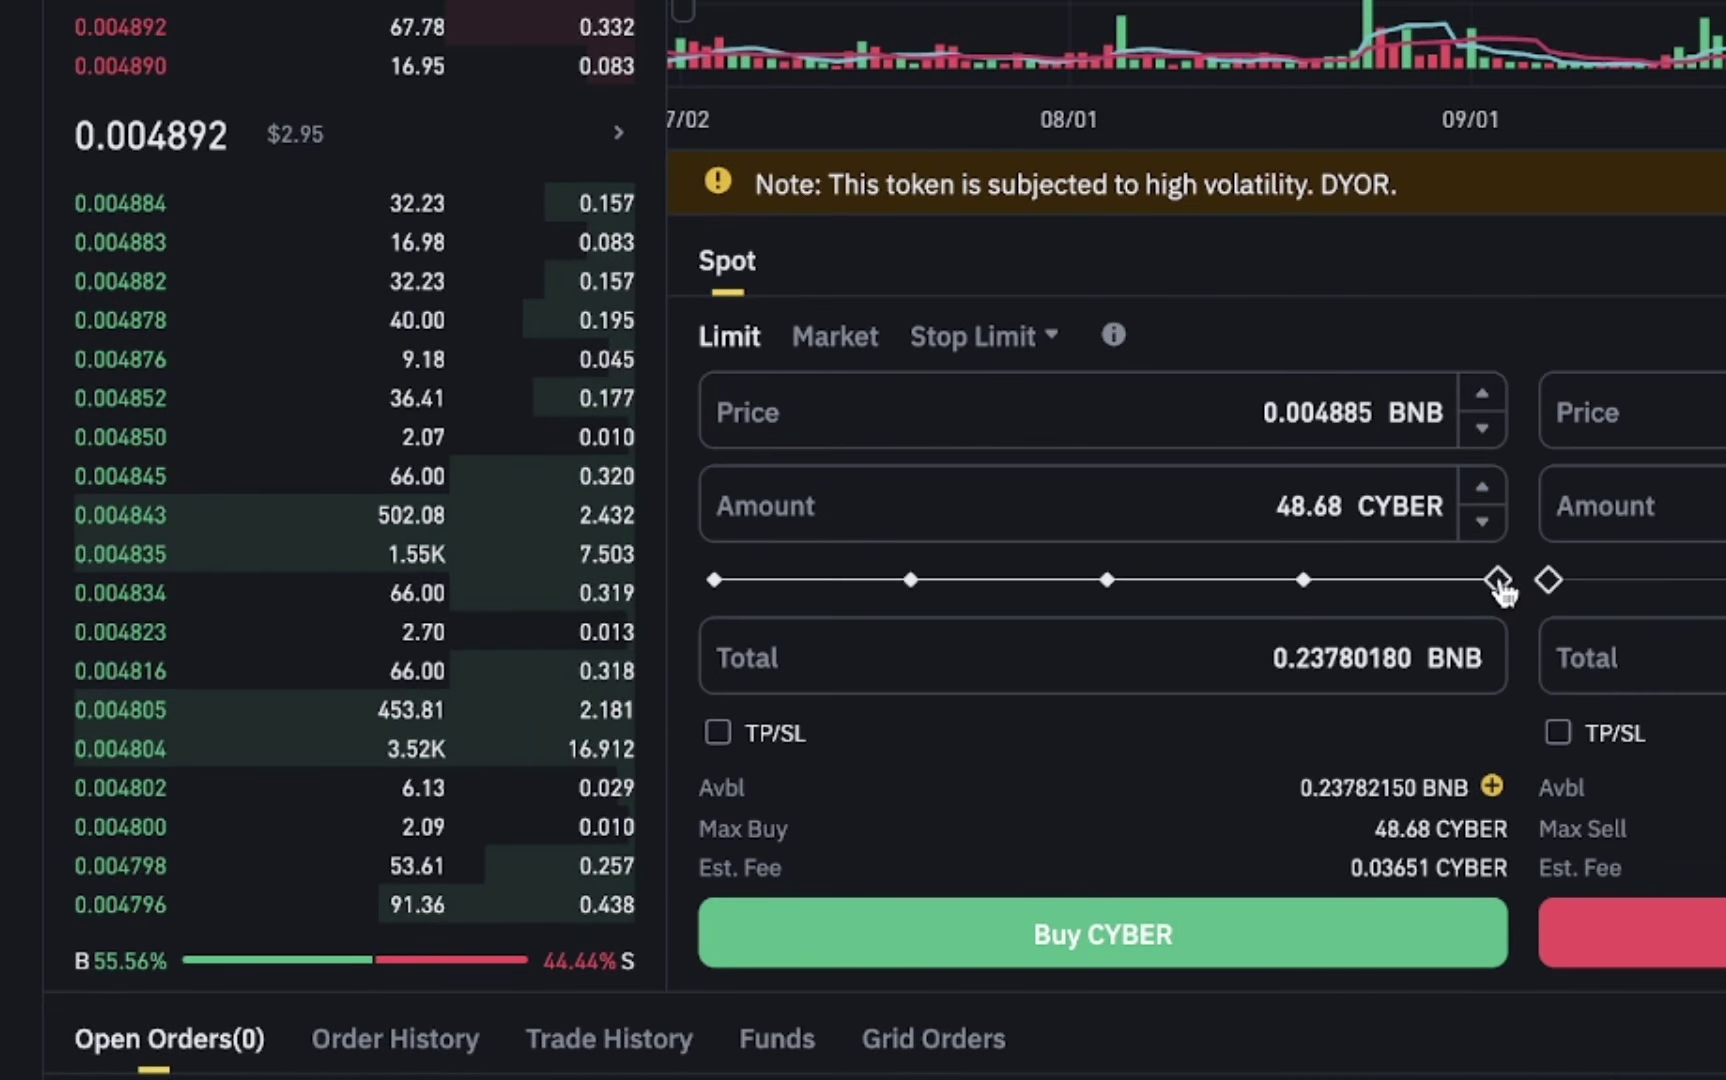
pyautogui.scroll(1, 1412, 635)
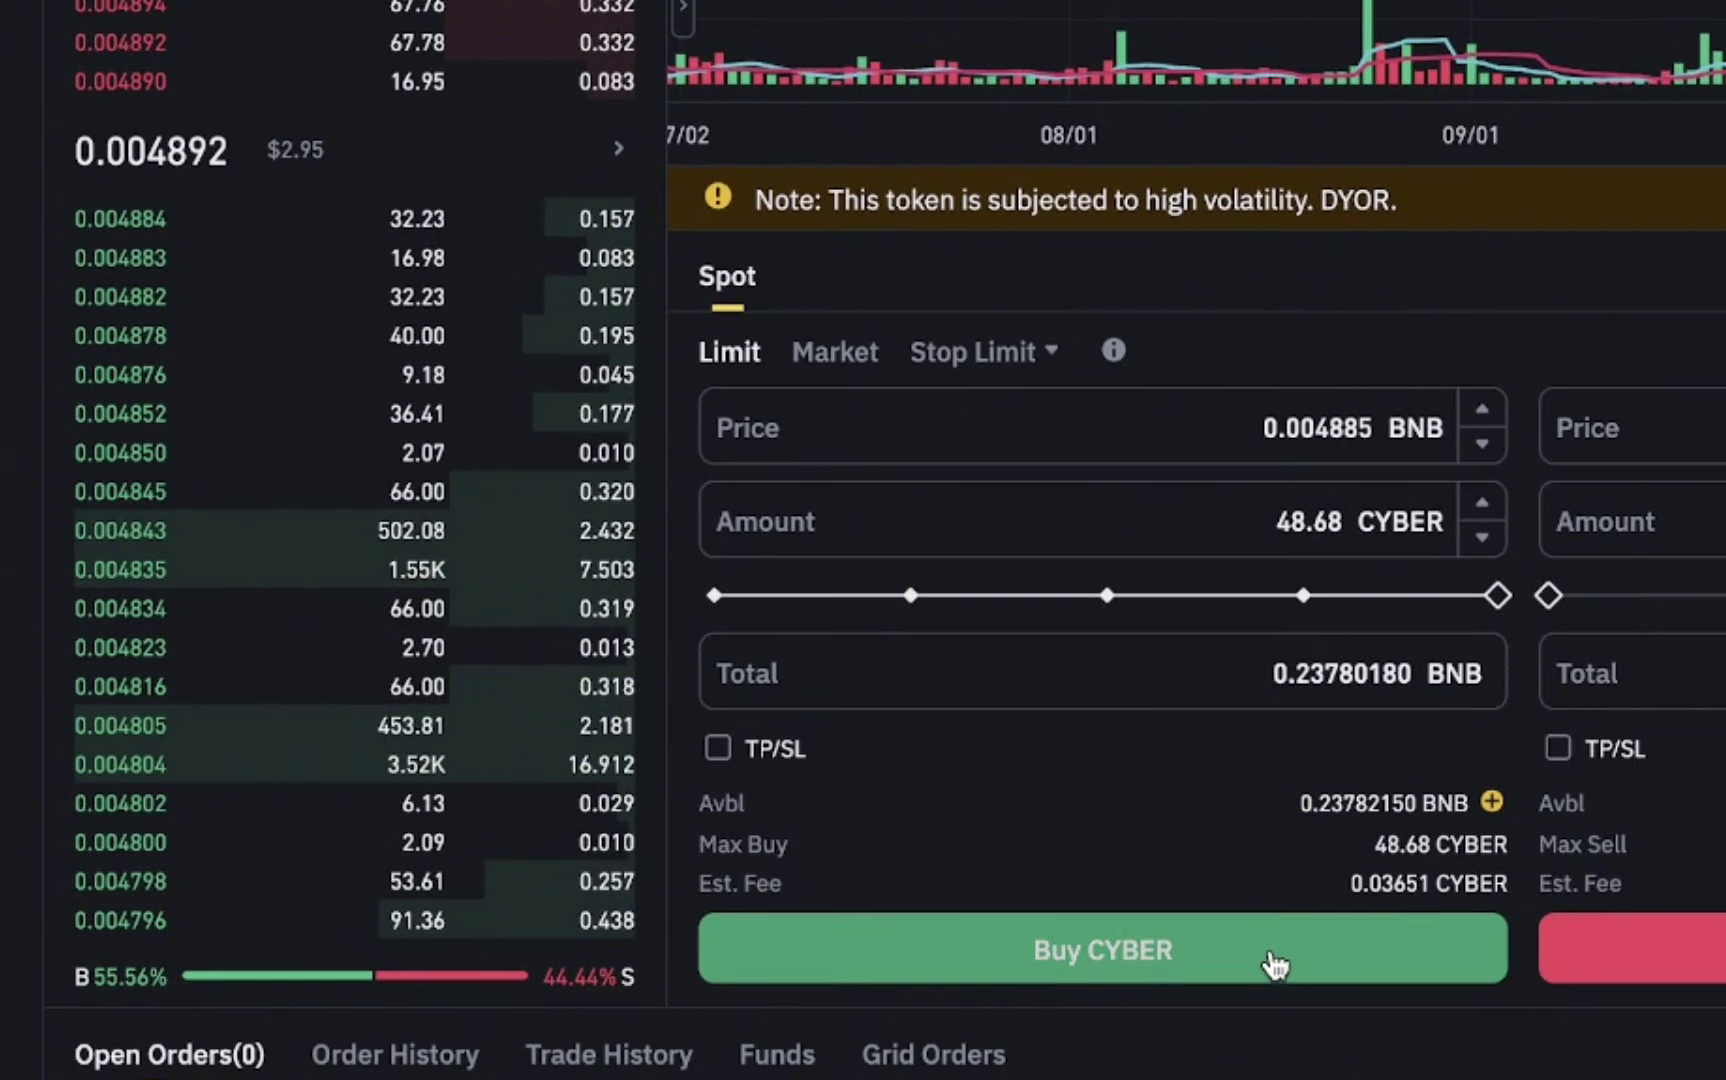
# Submit the limit buy for 48.68 CYBER and reload the page.
pyautogui.click(1275, 963)
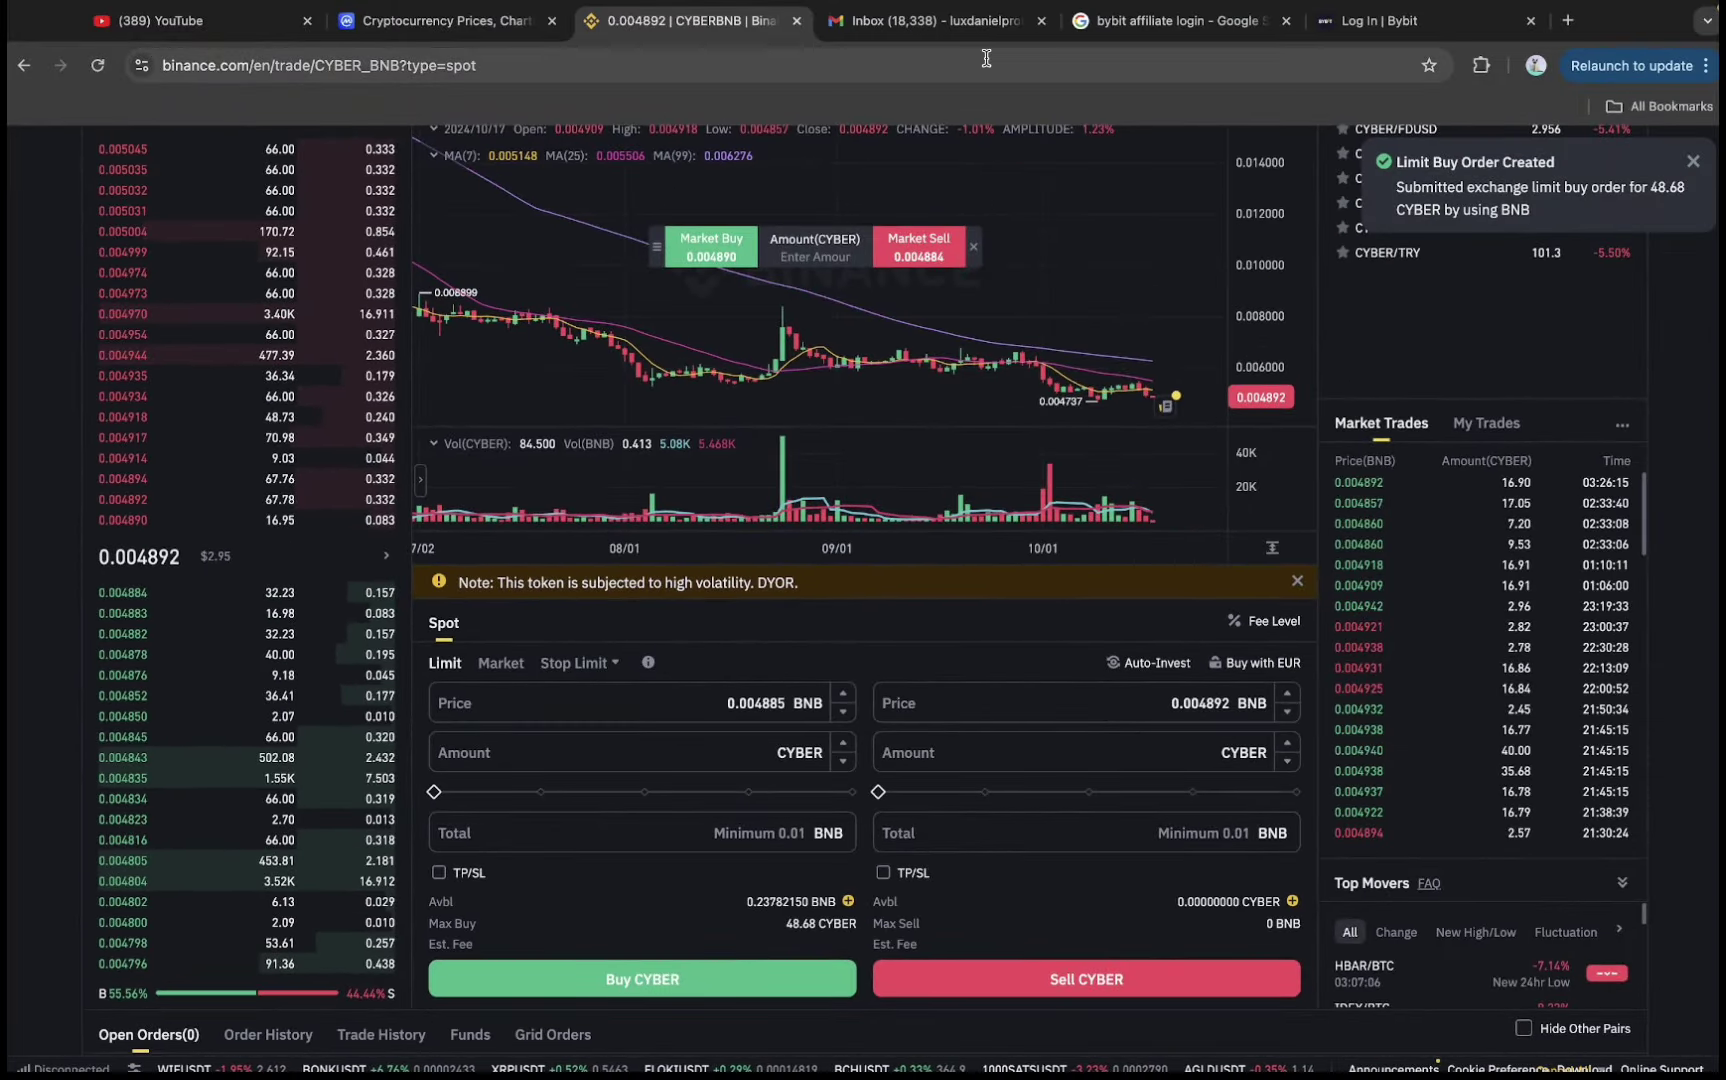
pyautogui.click(986, 58)
pyautogui.press('Return')
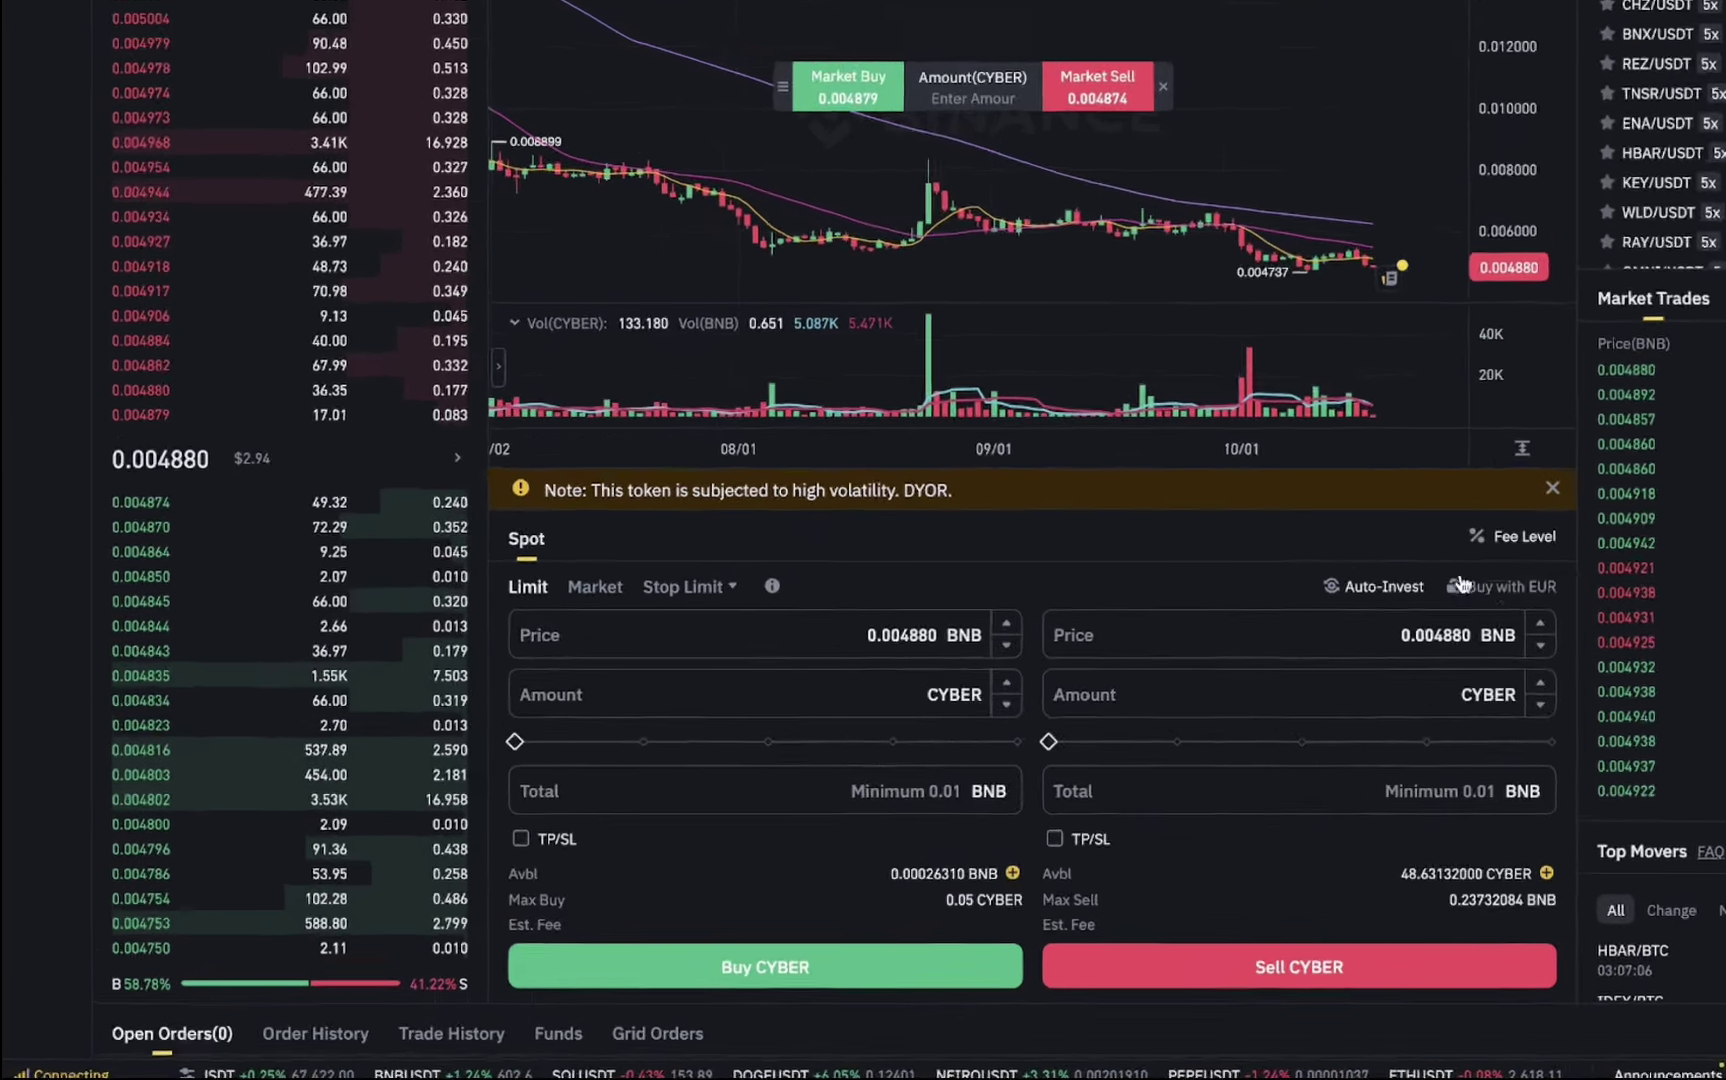
# Check Open Orders to confirm the buy filled, leaving 48.63132 CYBER available.
pyautogui.scroll(-5, 1220, 655)
pyautogui.scroll(5, 1562, 557)
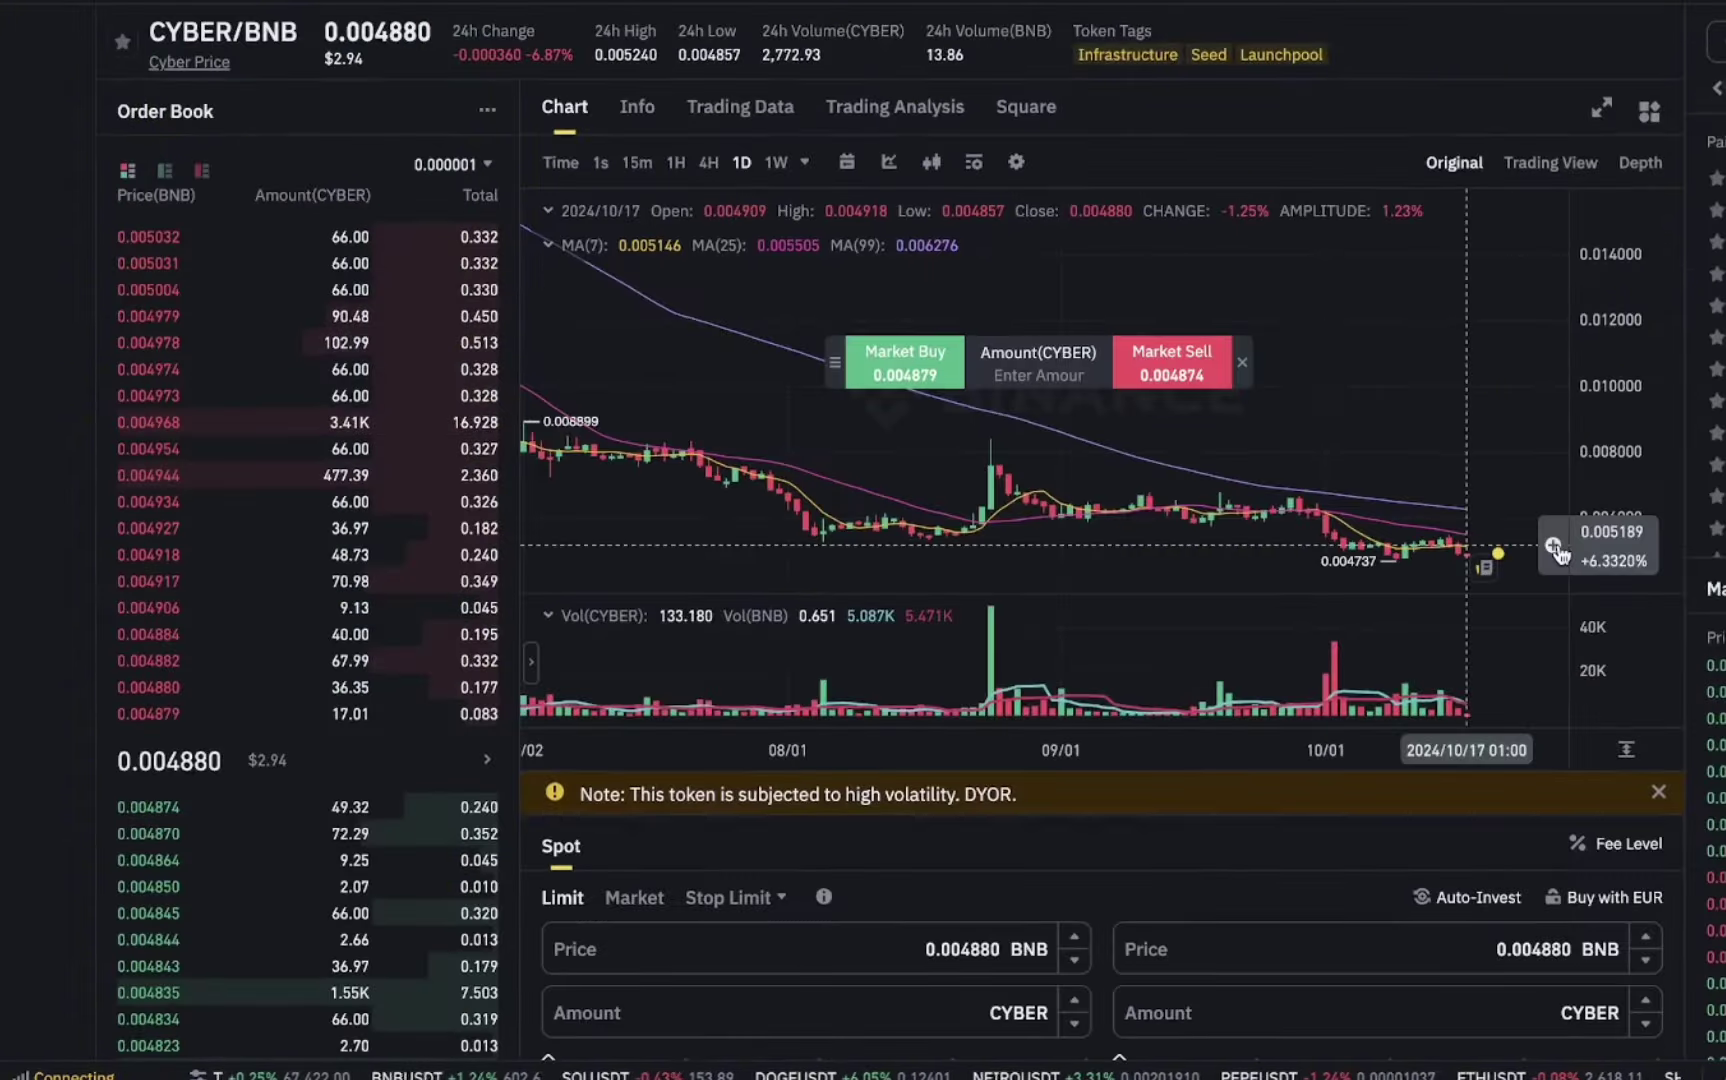
pyautogui.scroll(-5, 1562, 552)
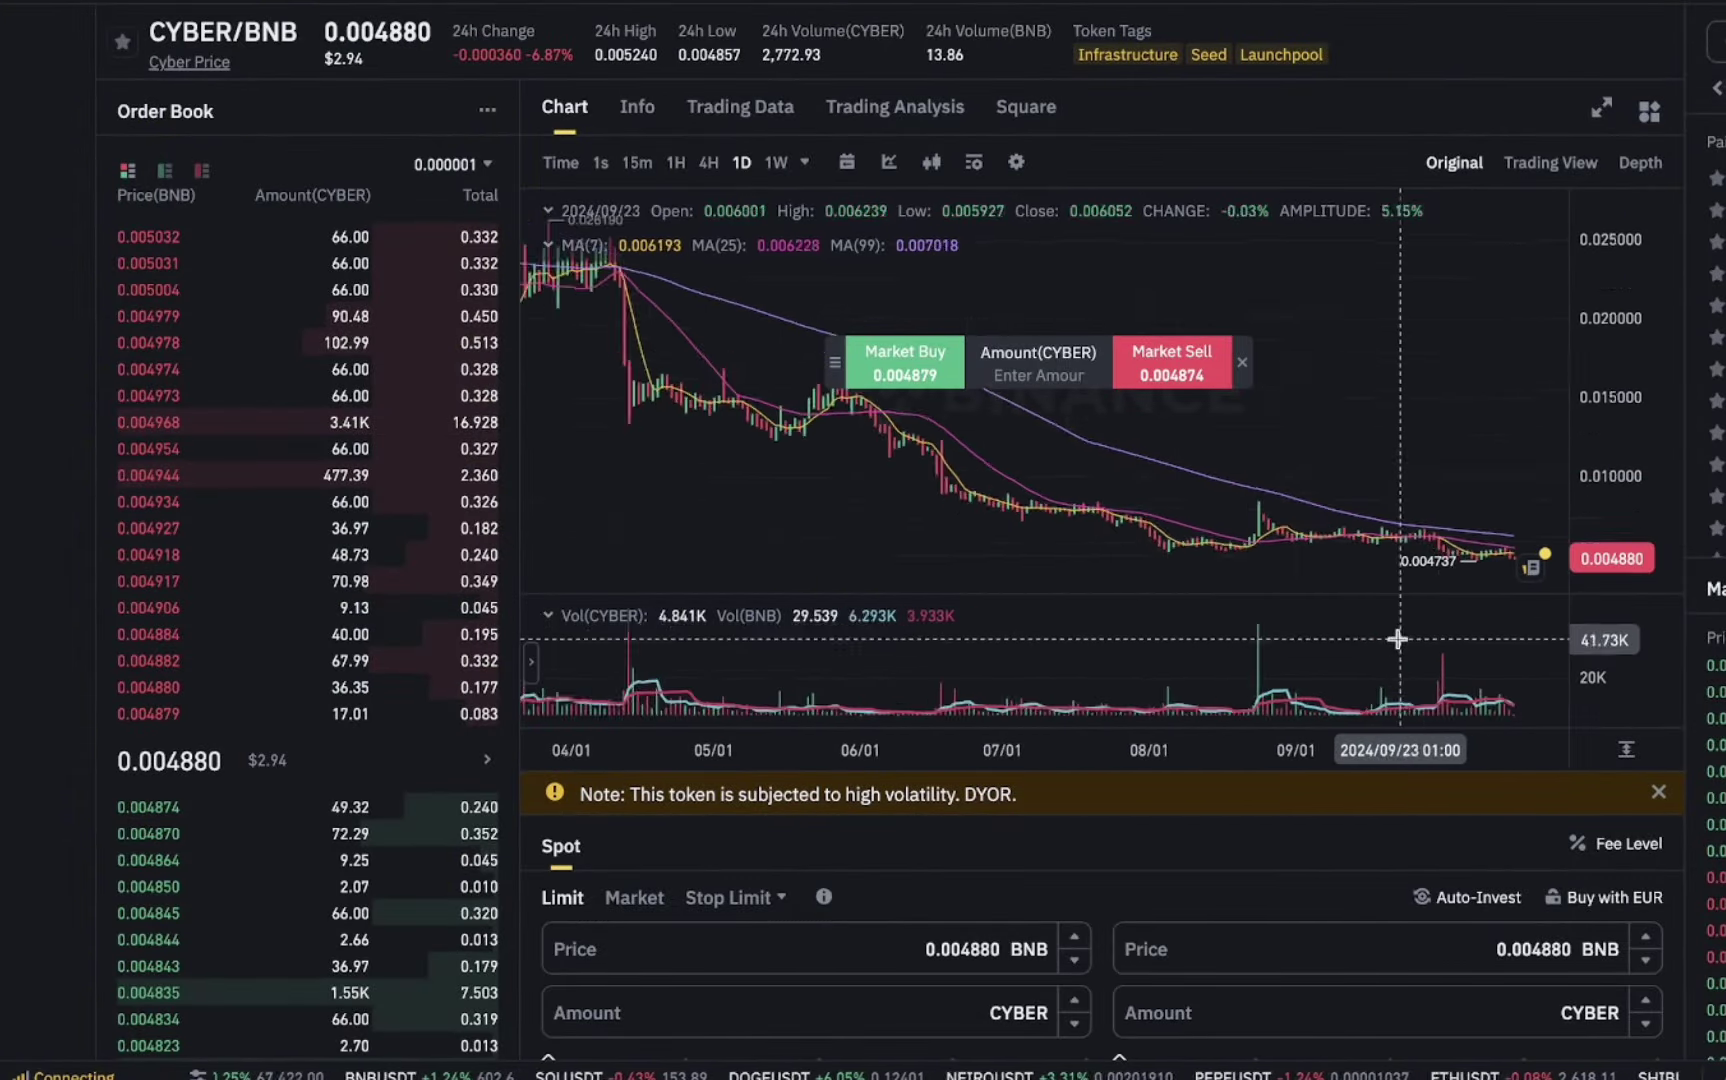
pyautogui.scroll(-5, 1237, 864)
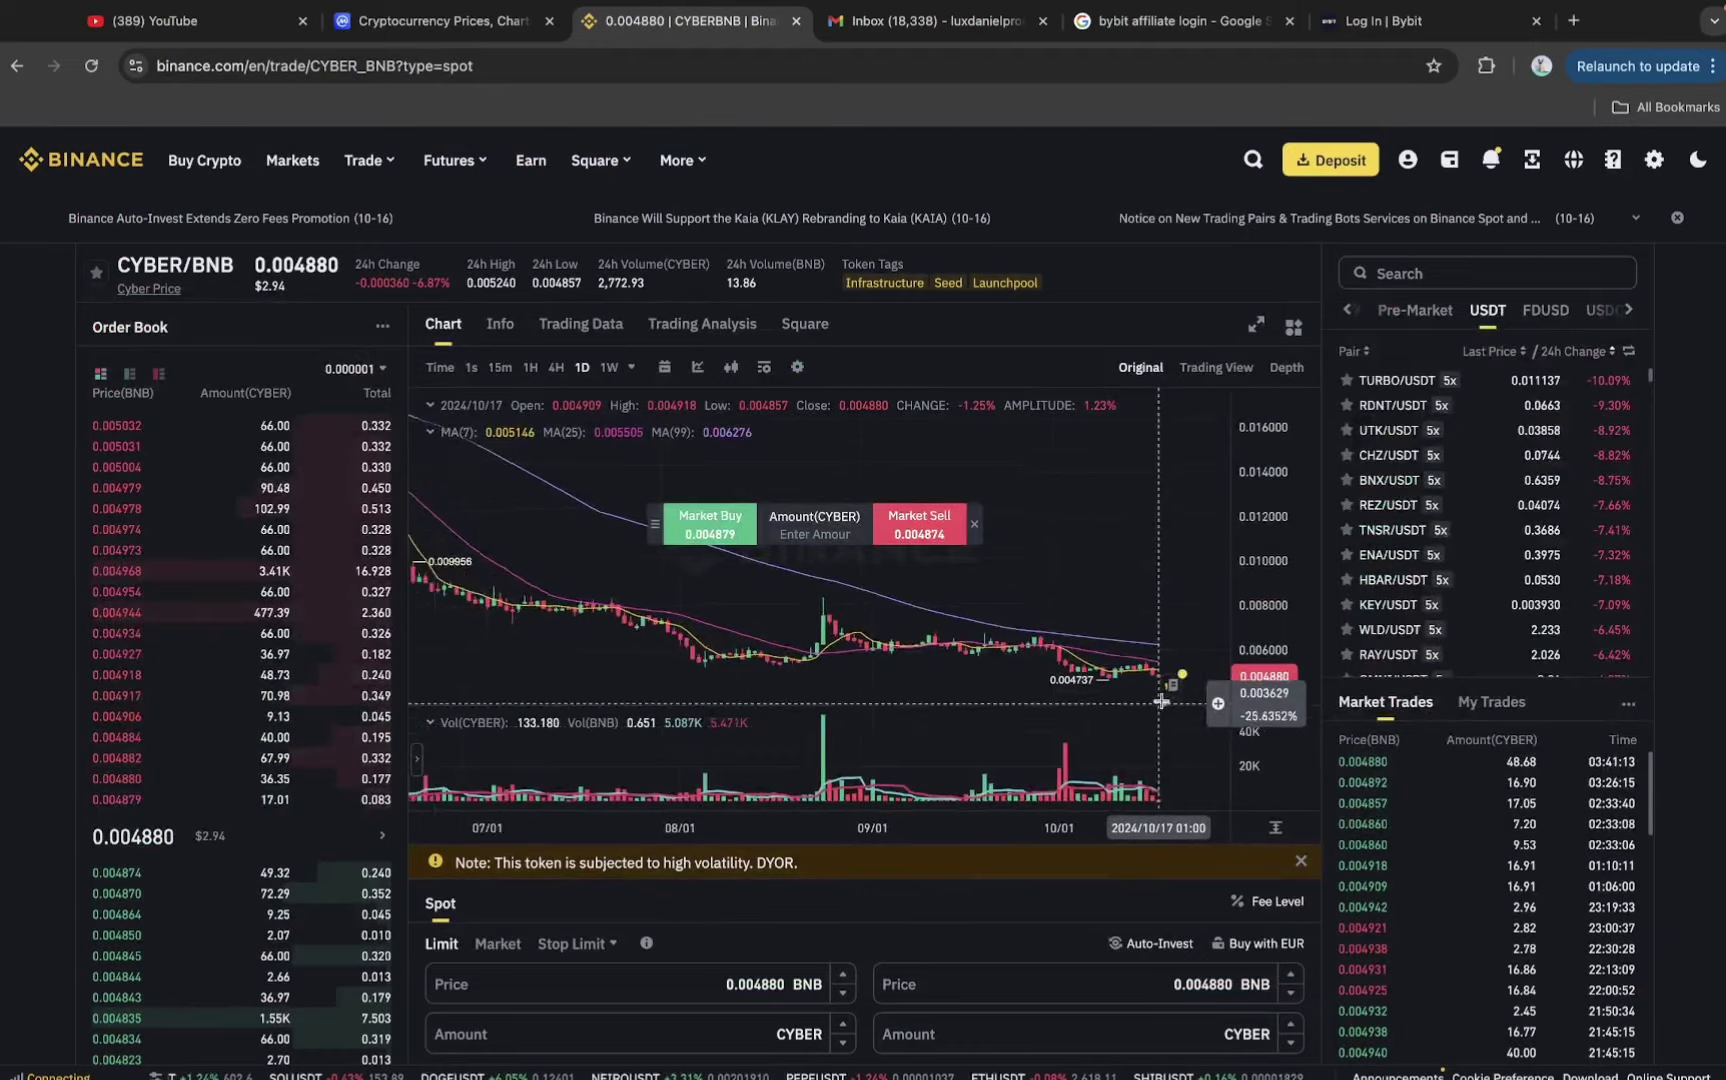
pyautogui.scroll(5, 1220, 841)
pyautogui.scroll(-5, 1157, 700)
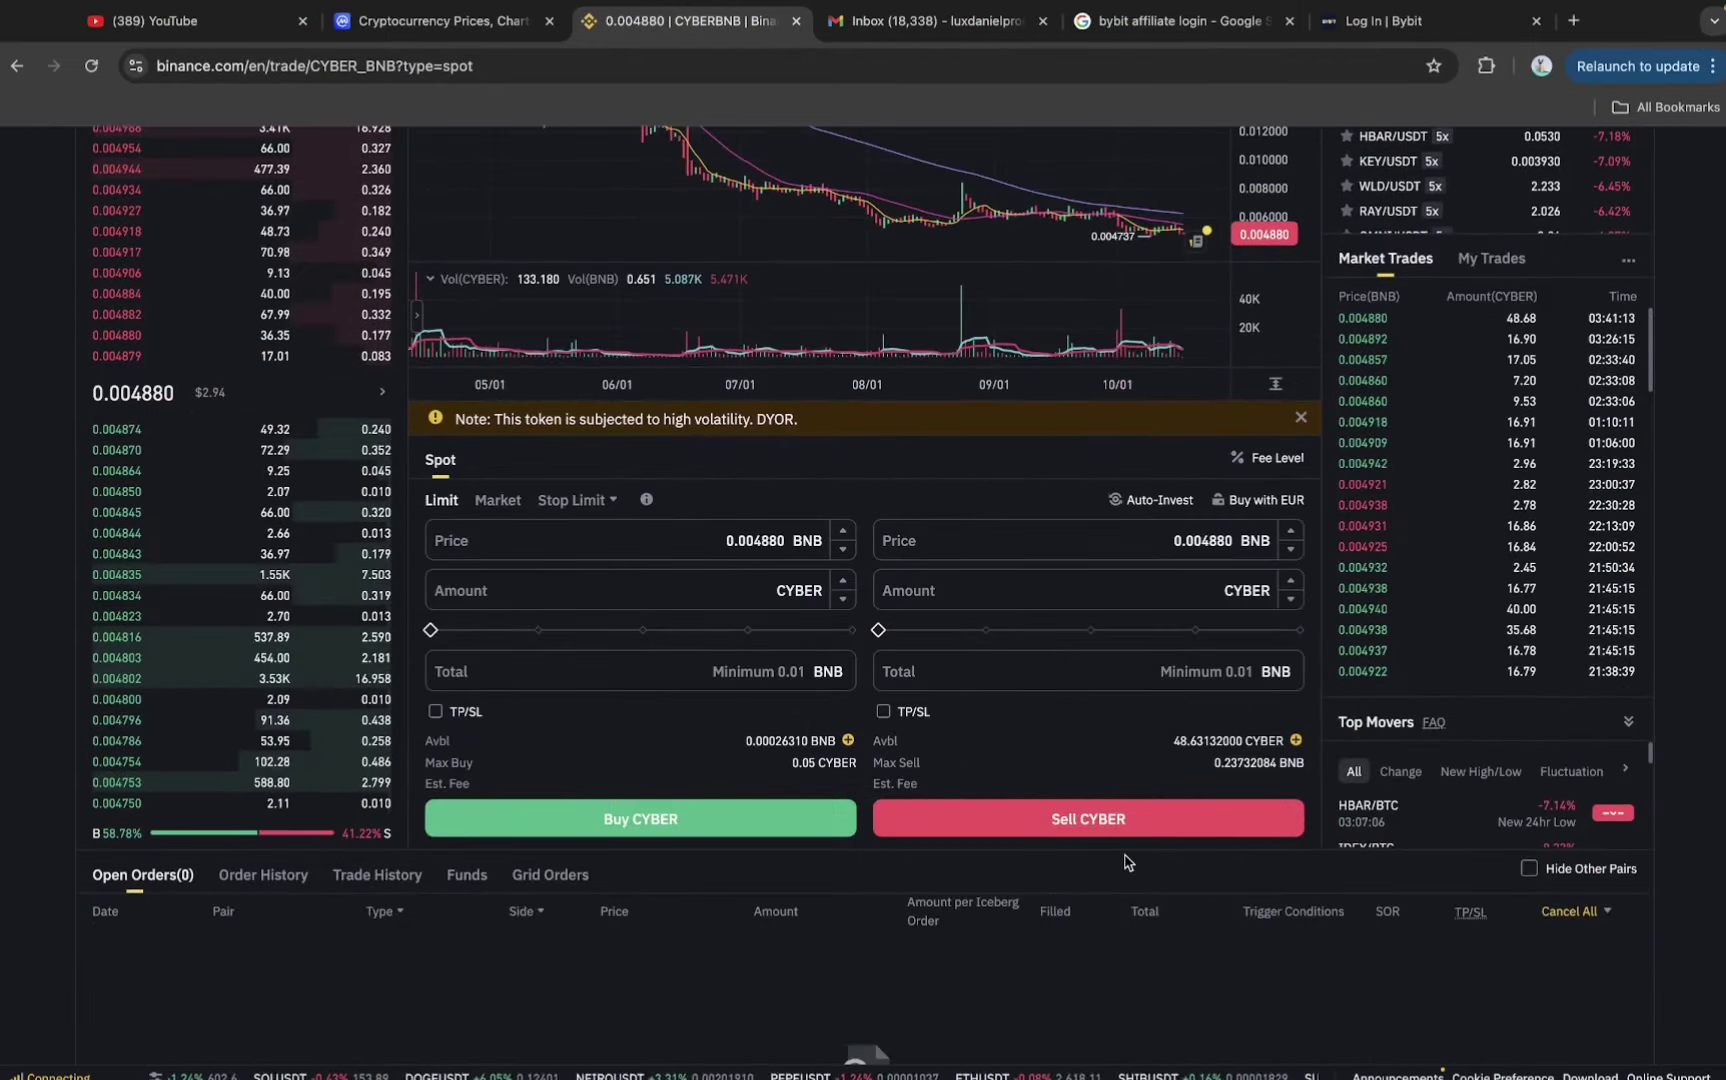
pyautogui.scroll(5, 1117, 837)
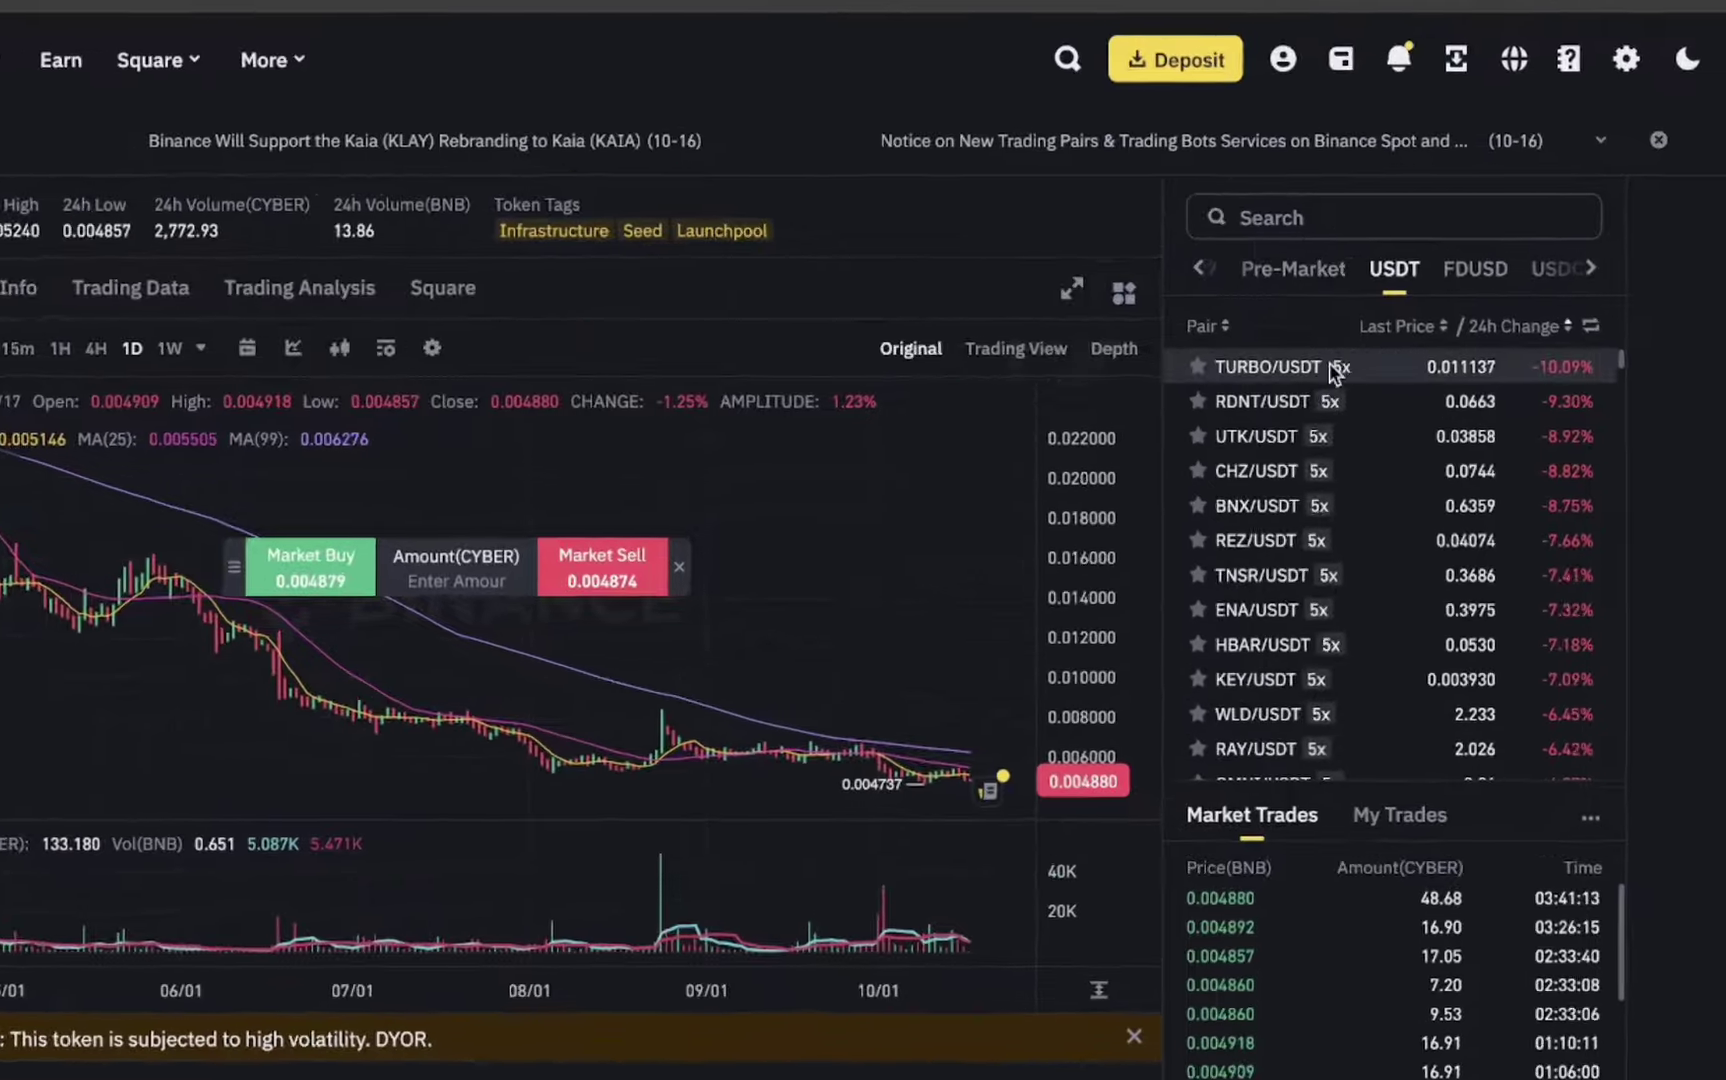
# Search 'cyber' again and switch to the CYBER/USDT market.
pyautogui.click(1404, 267)
pyautogui.click(1180, 163)
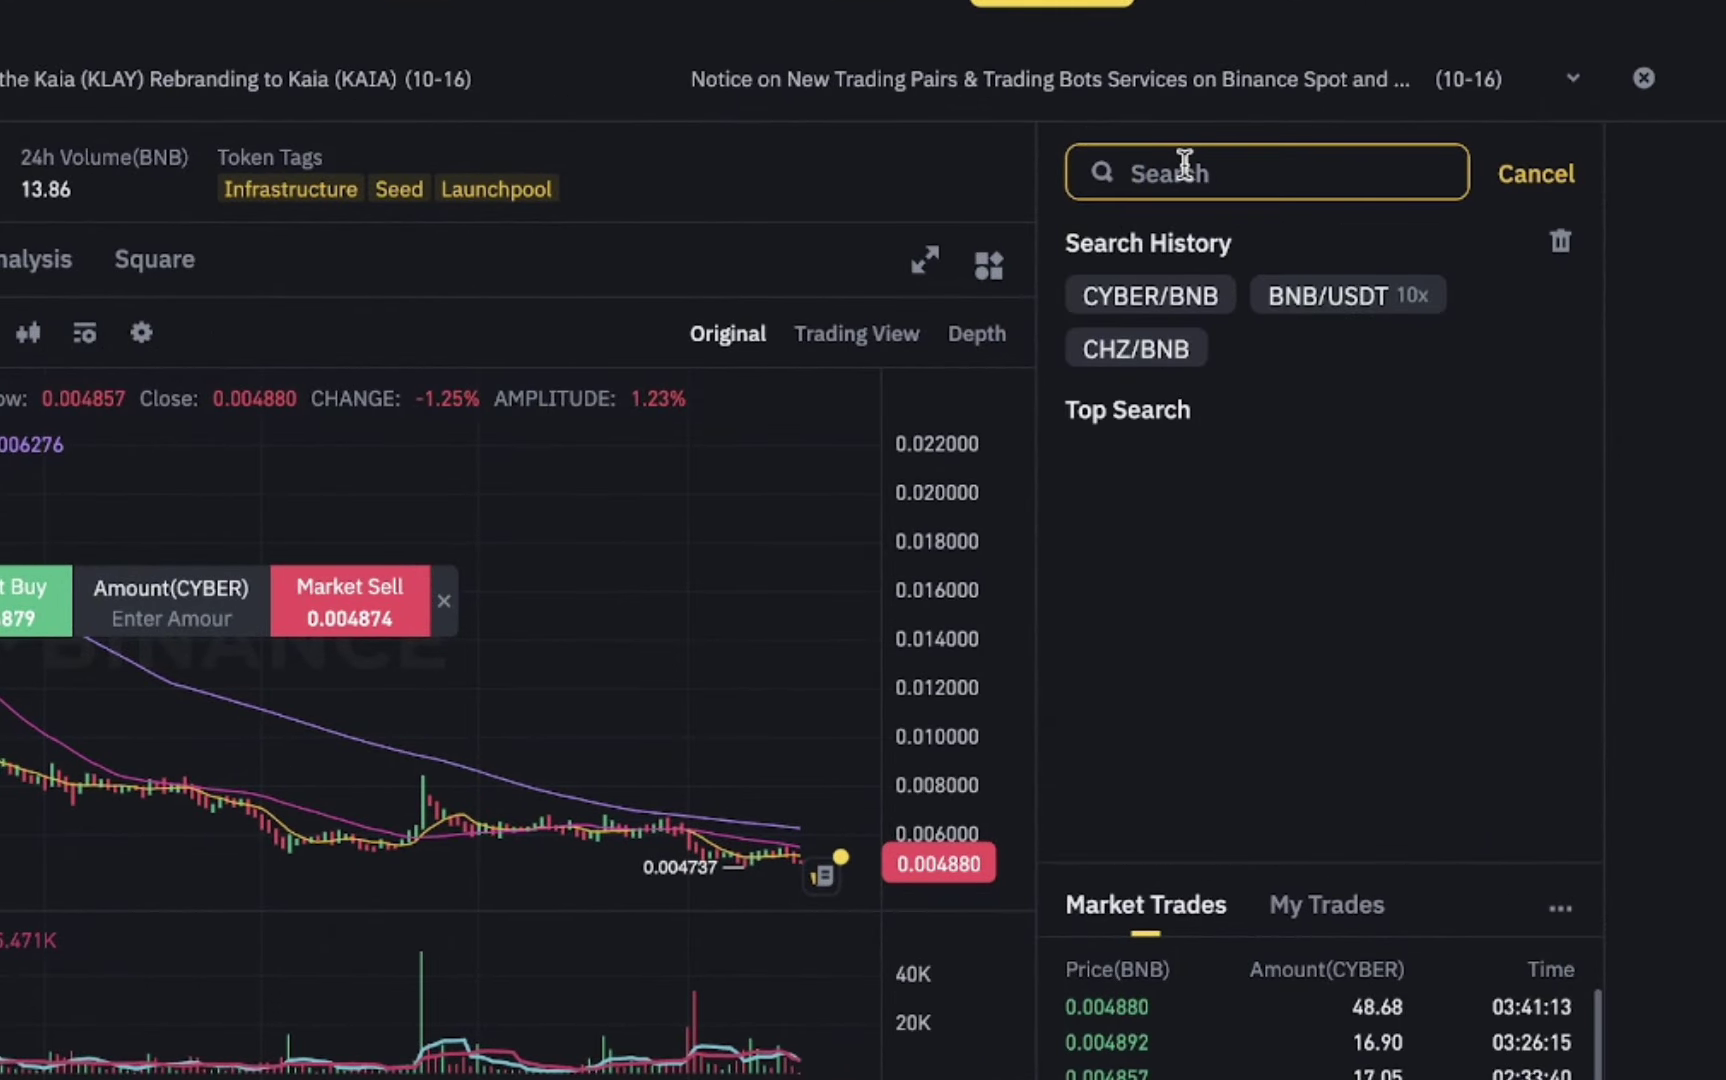
pyautogui.write('cyber')
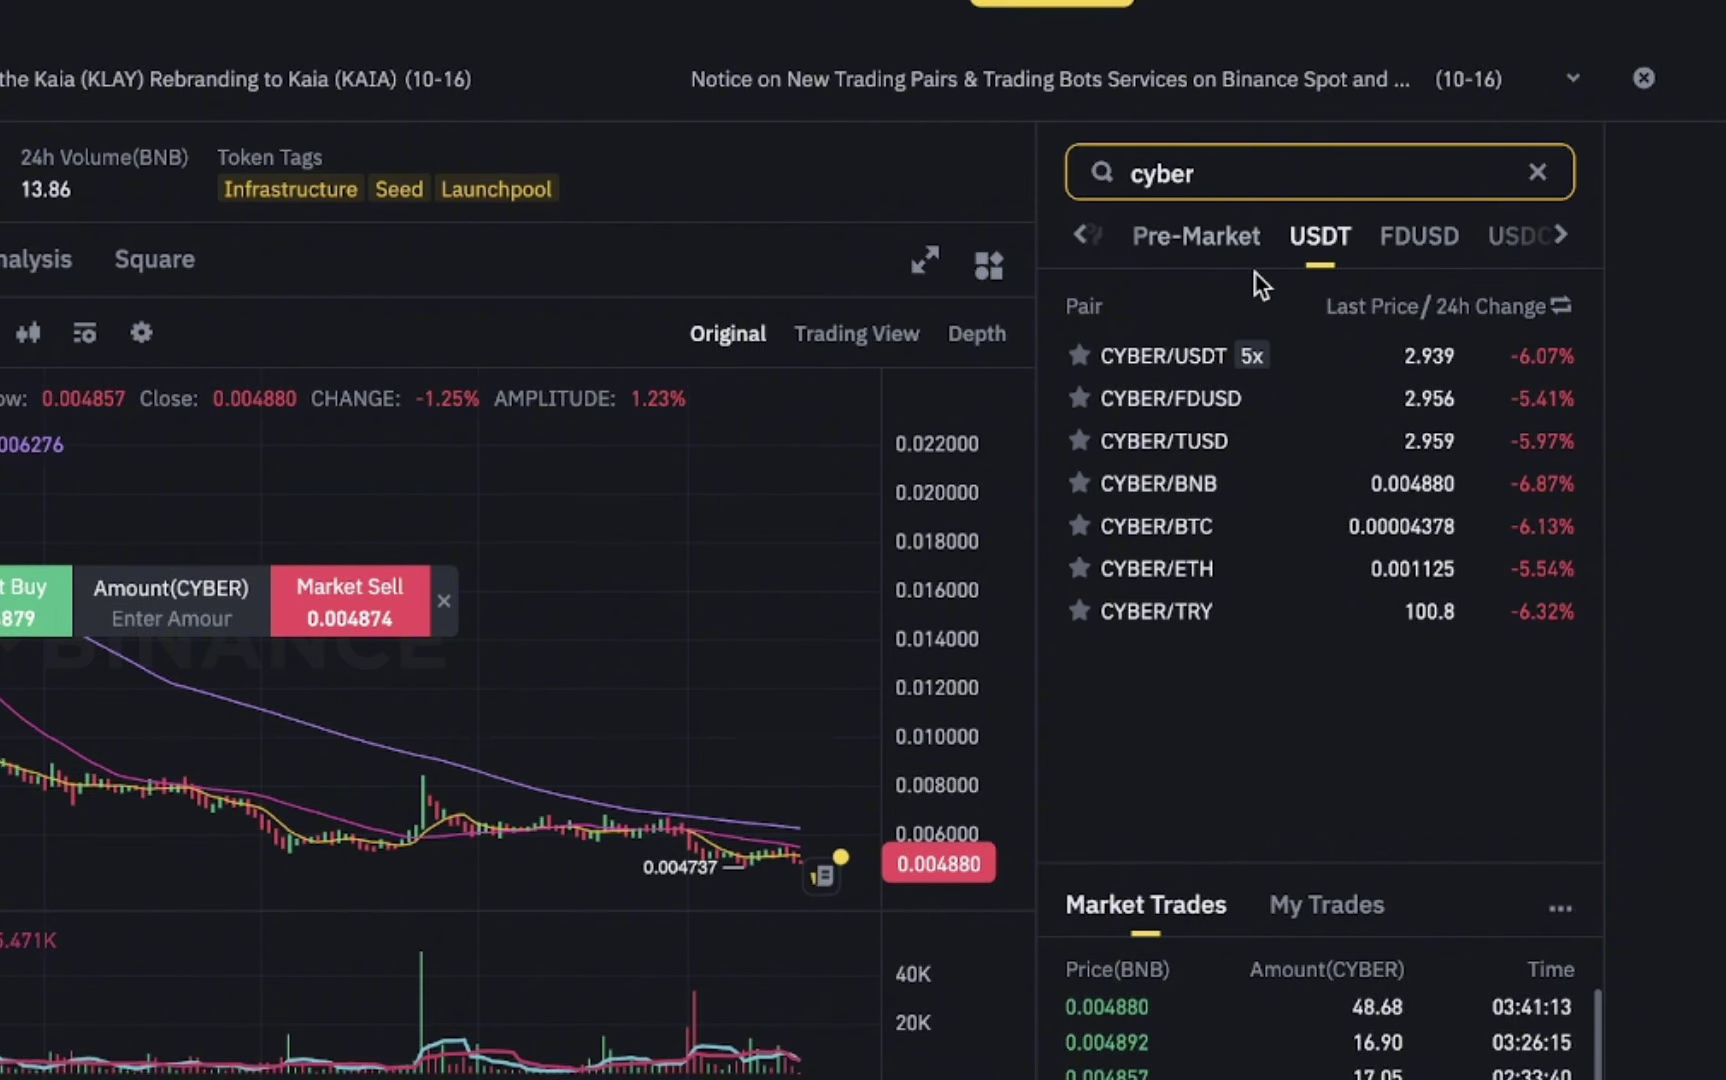
pyautogui.click(1168, 352)
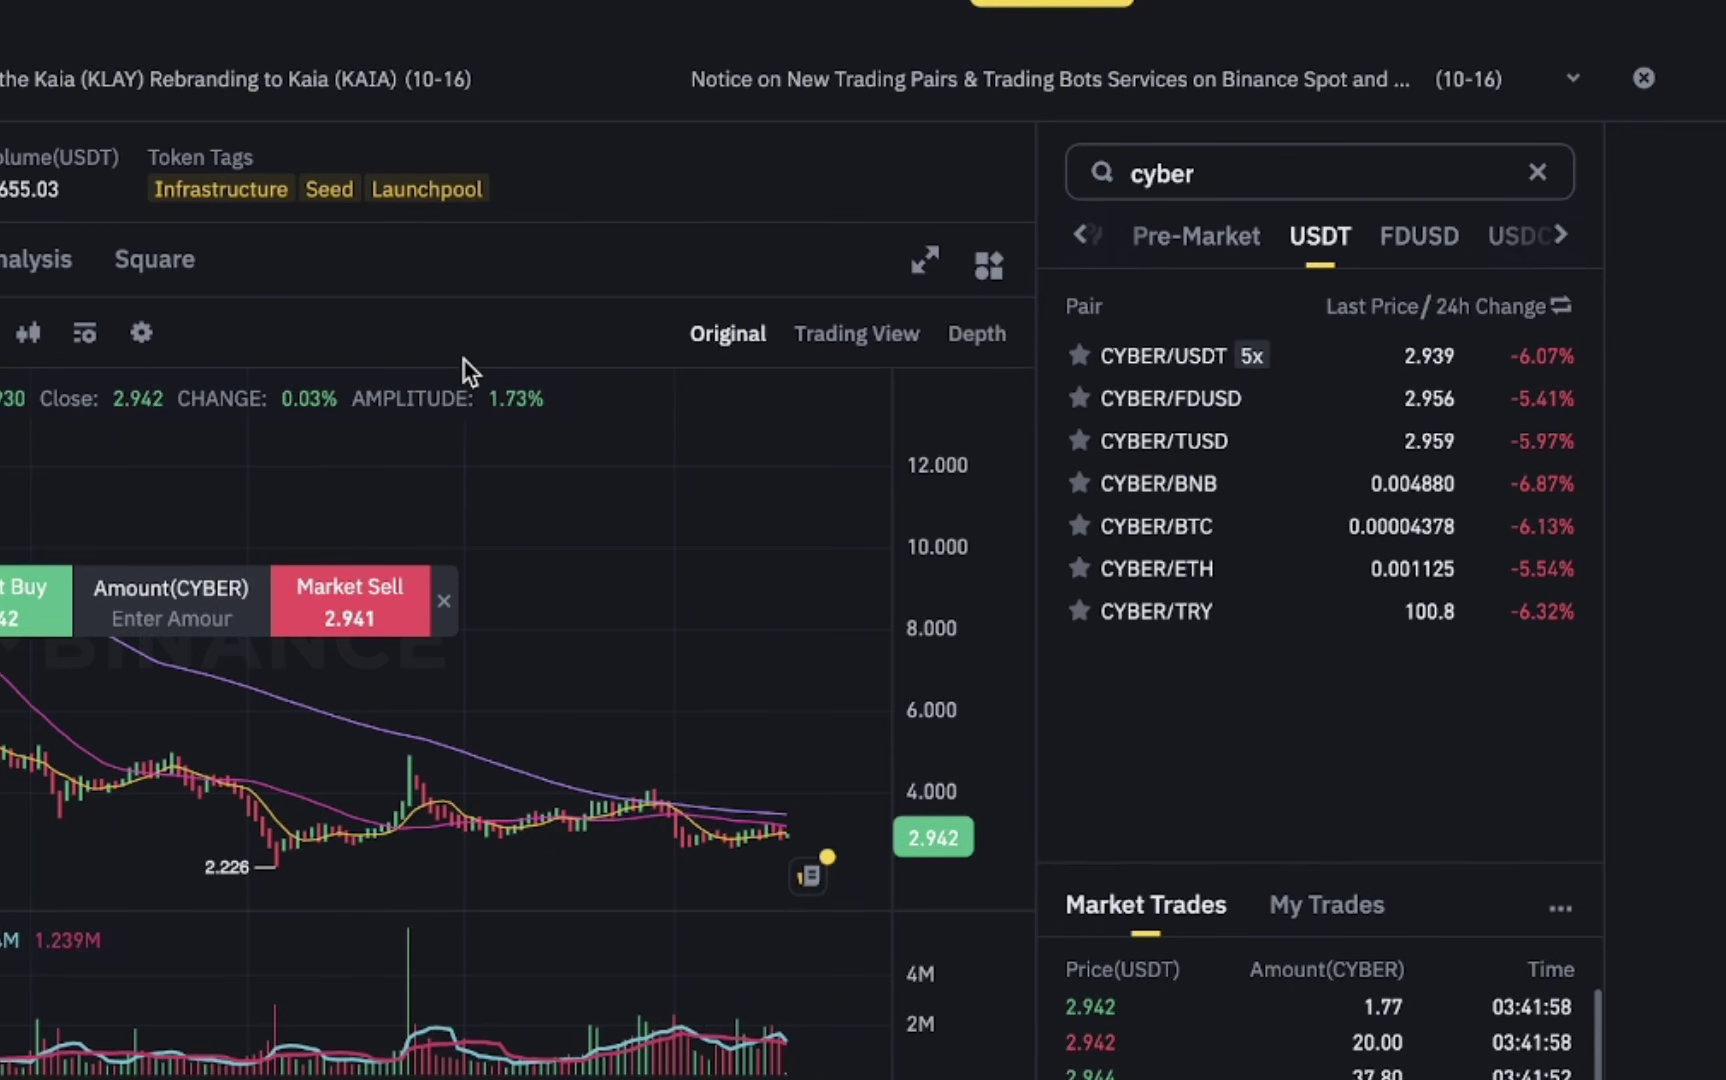
pyautogui.scroll(-3, 520, 733)
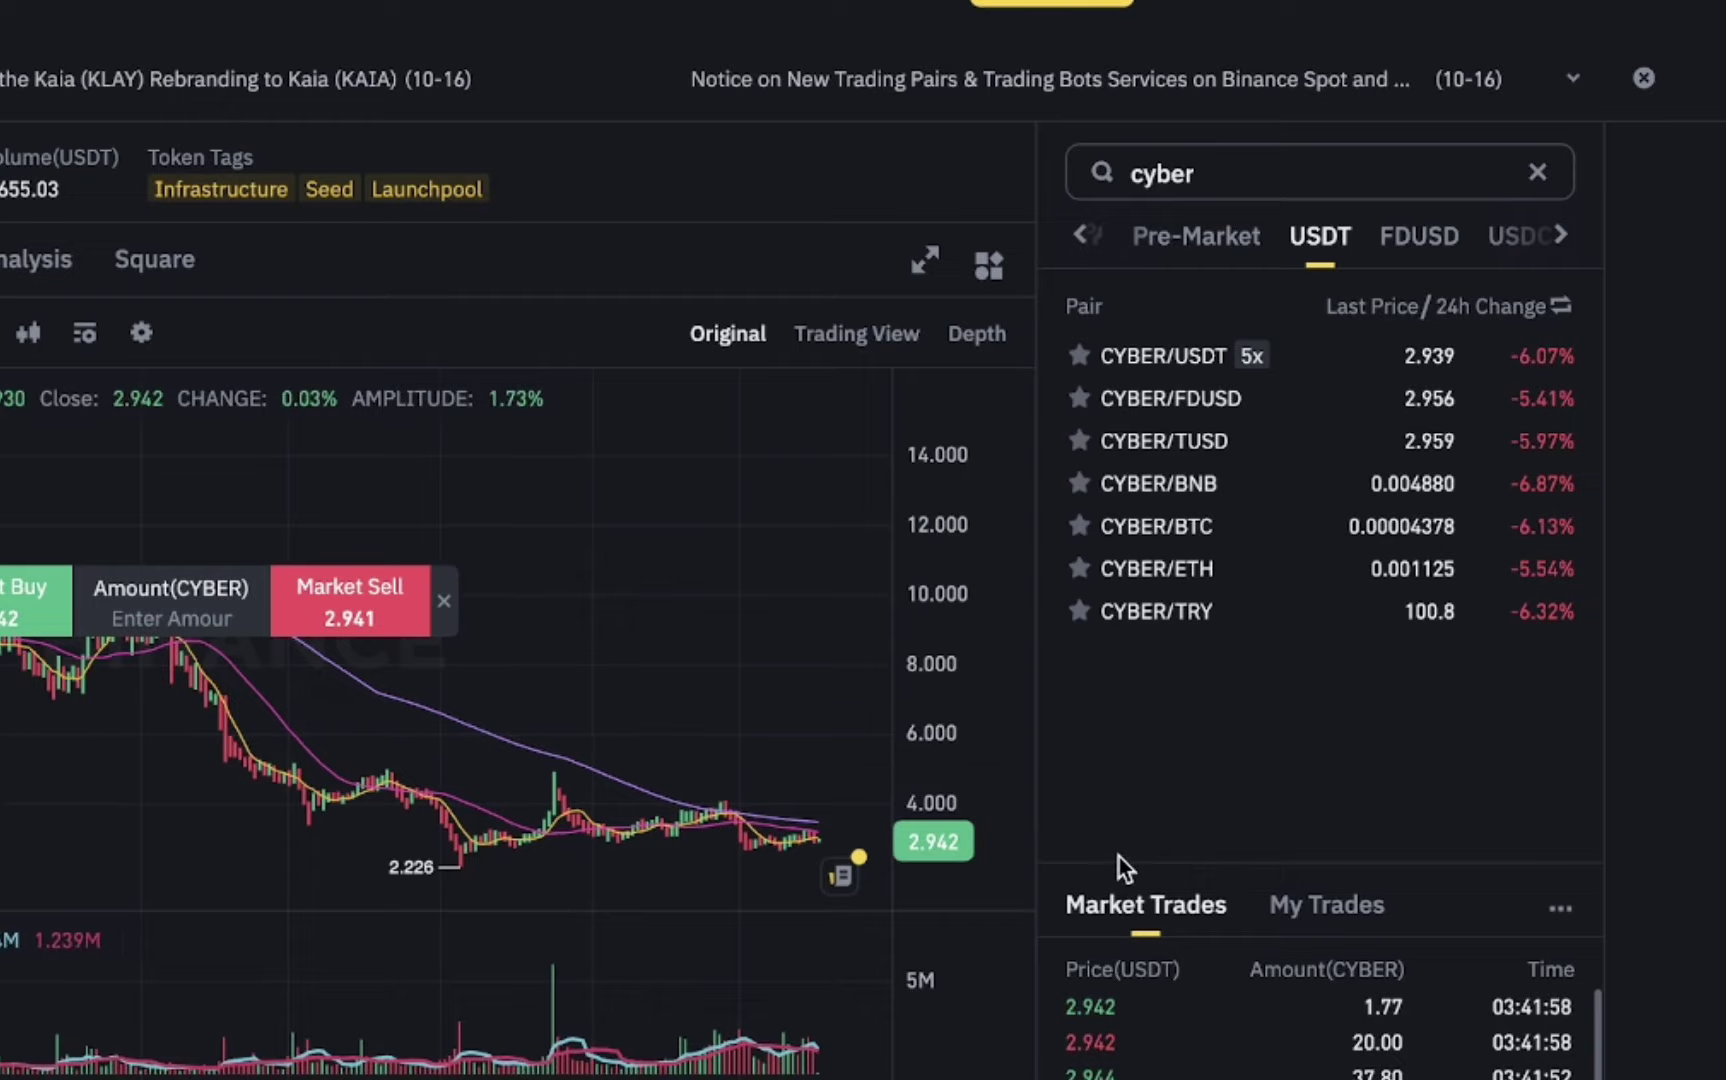
pyautogui.scroll(-6, 1117, 858)
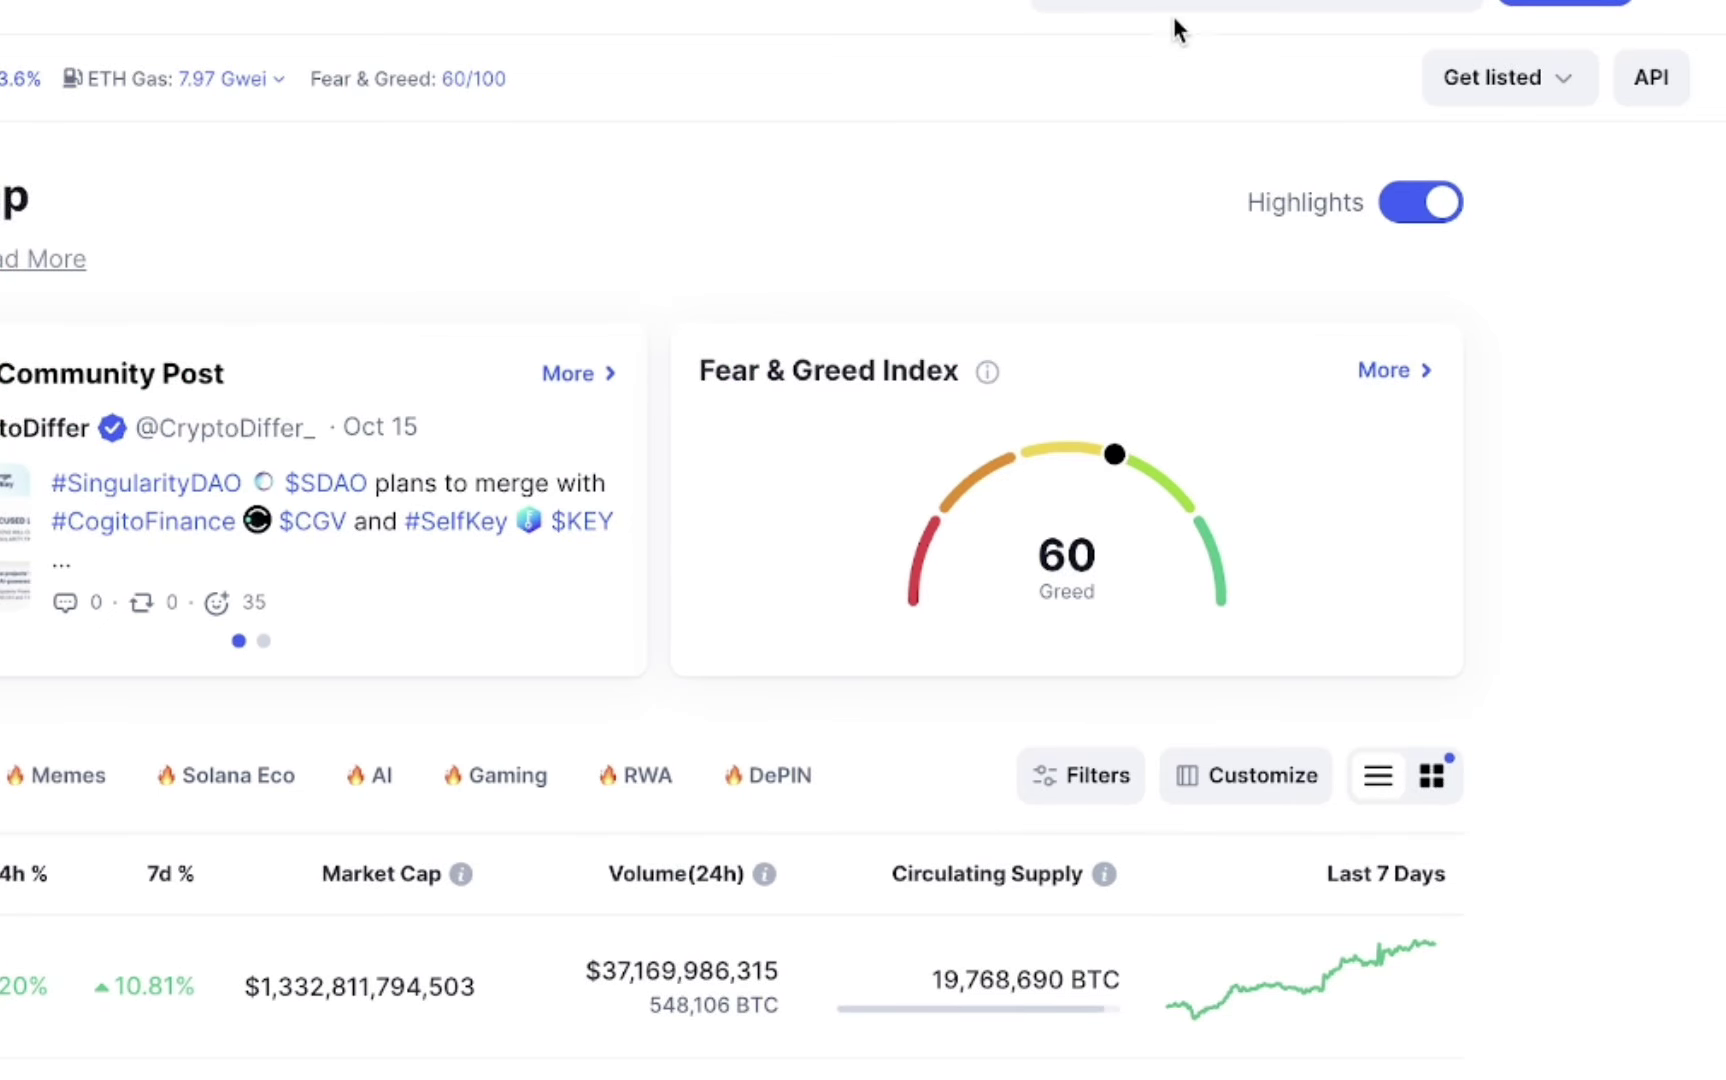
# On CoinMarketCap, search 'cyber' and open the Cyber coin page.
pyautogui.click(1512, 107)
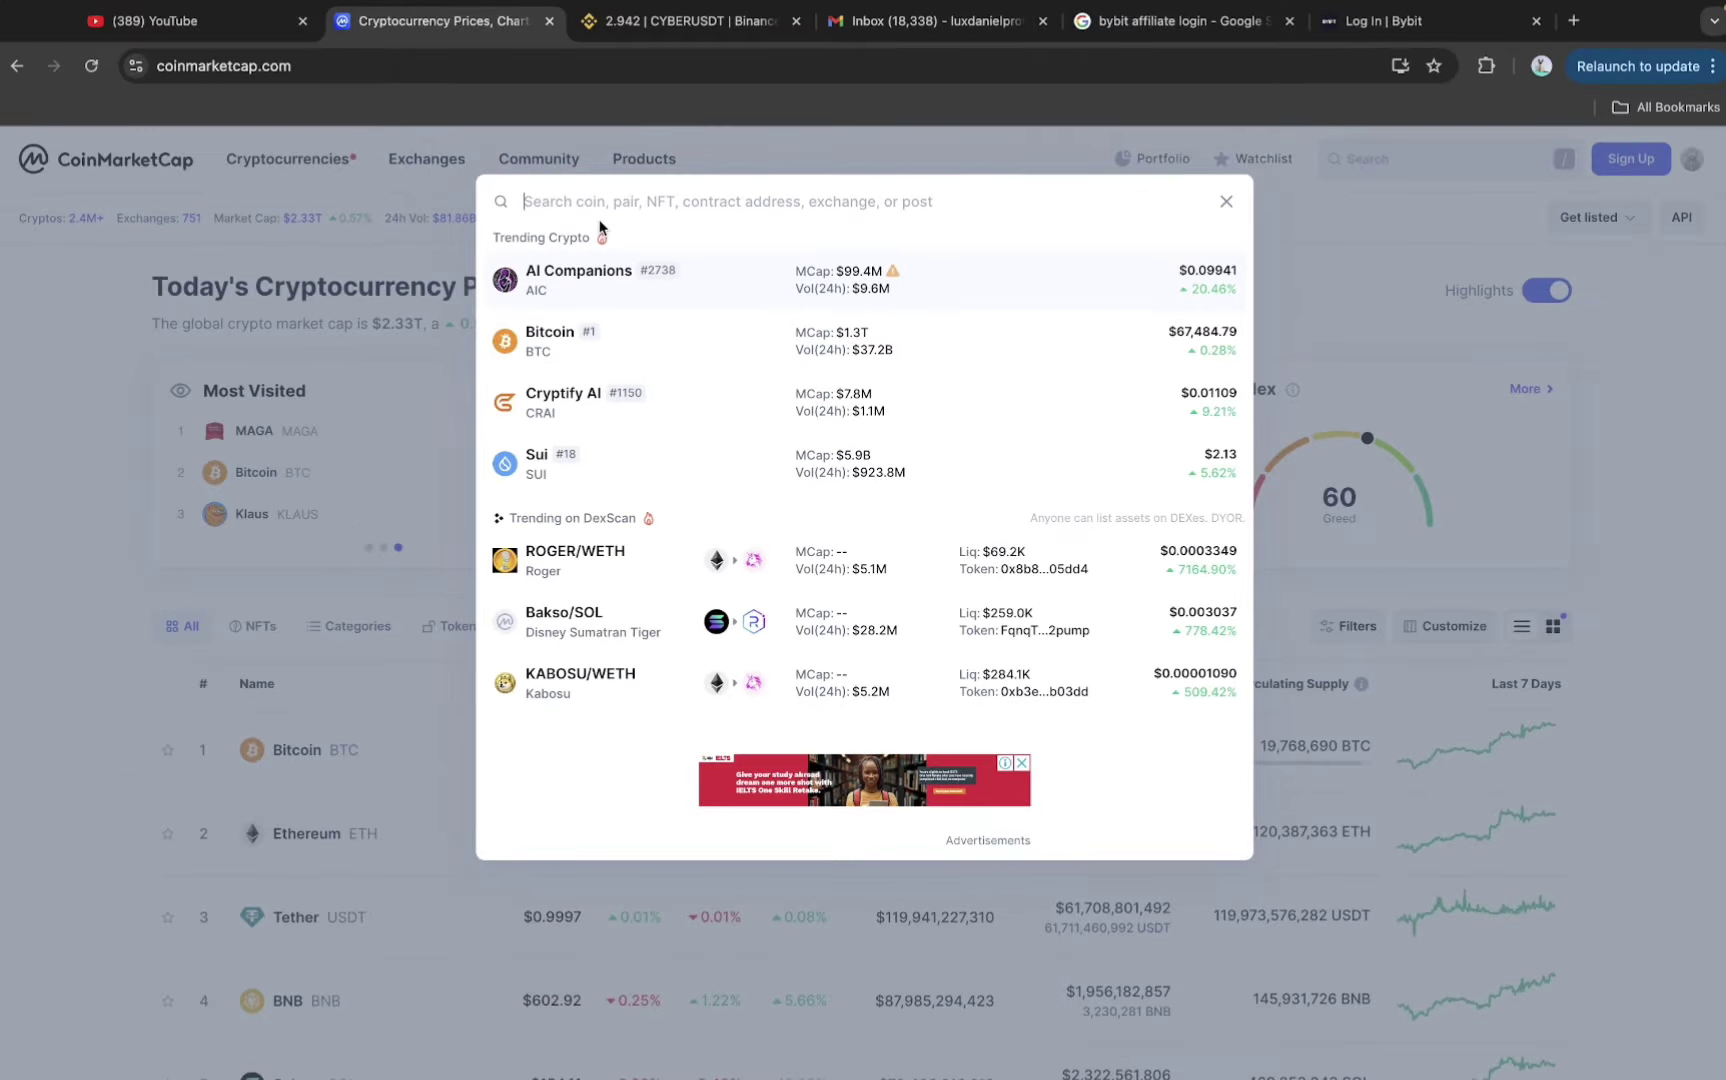
pyautogui.write('cyber')
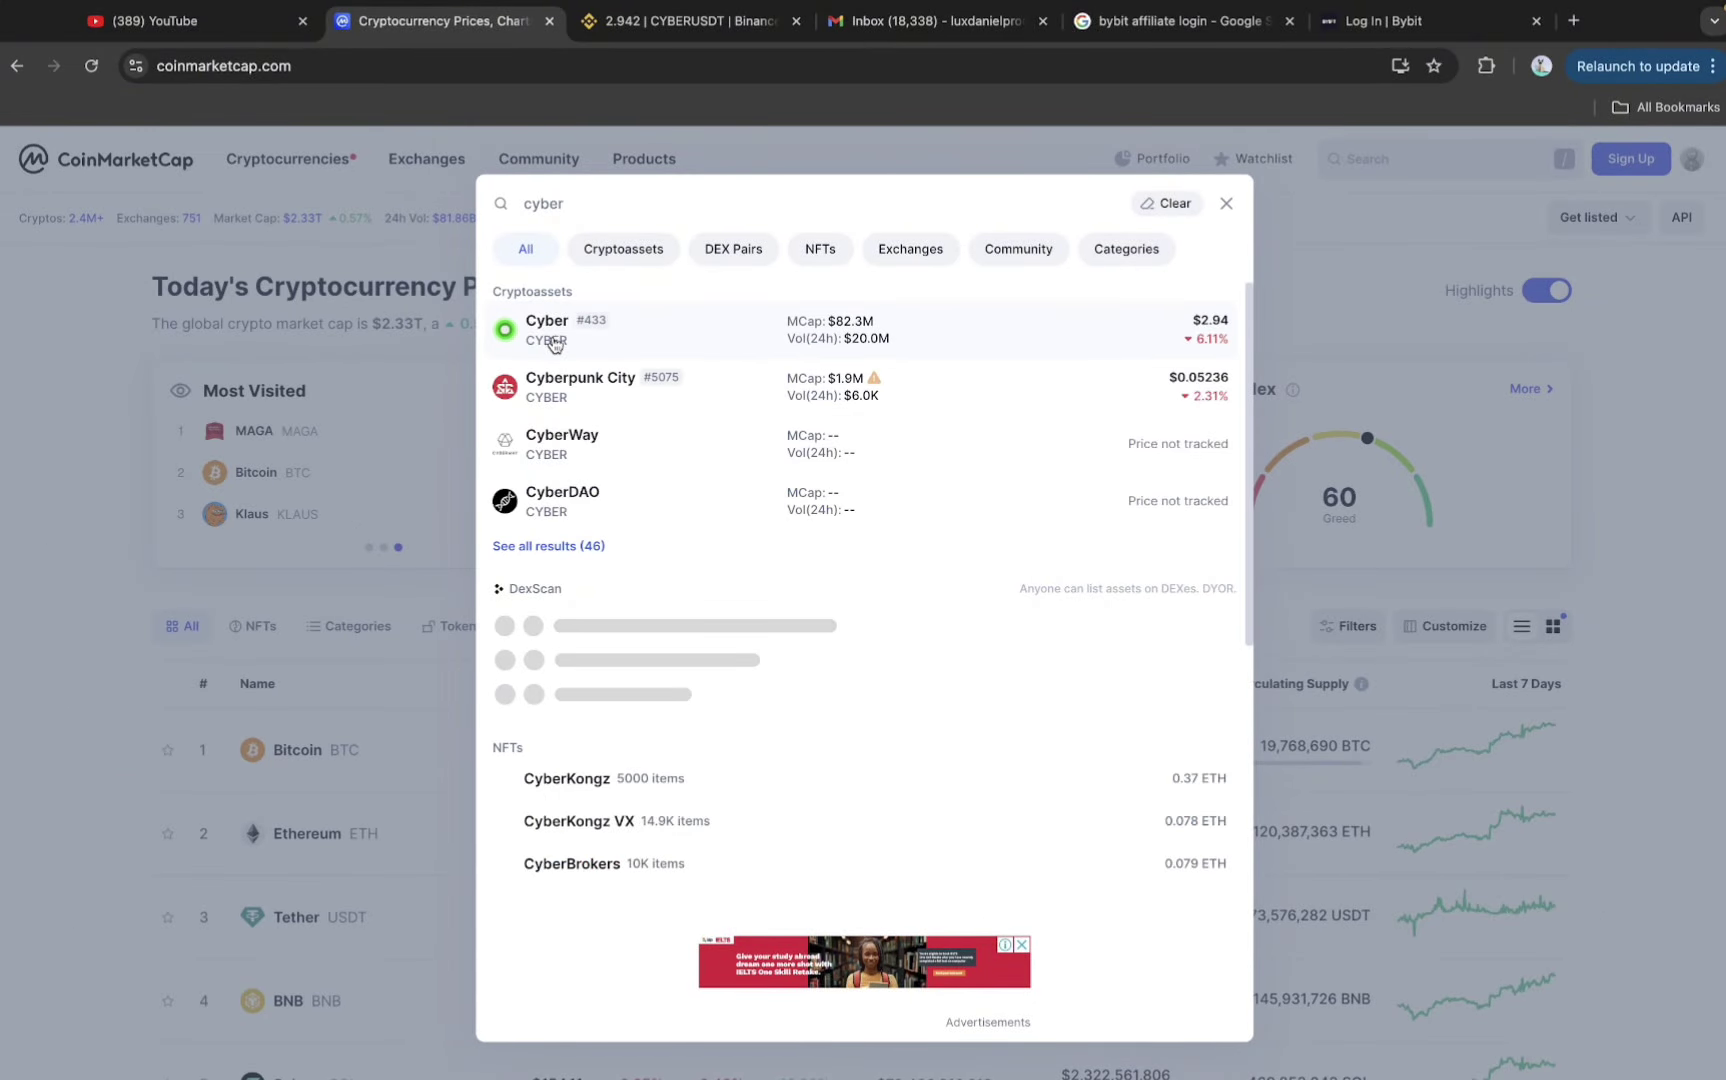
pyautogui.click(705, 332)
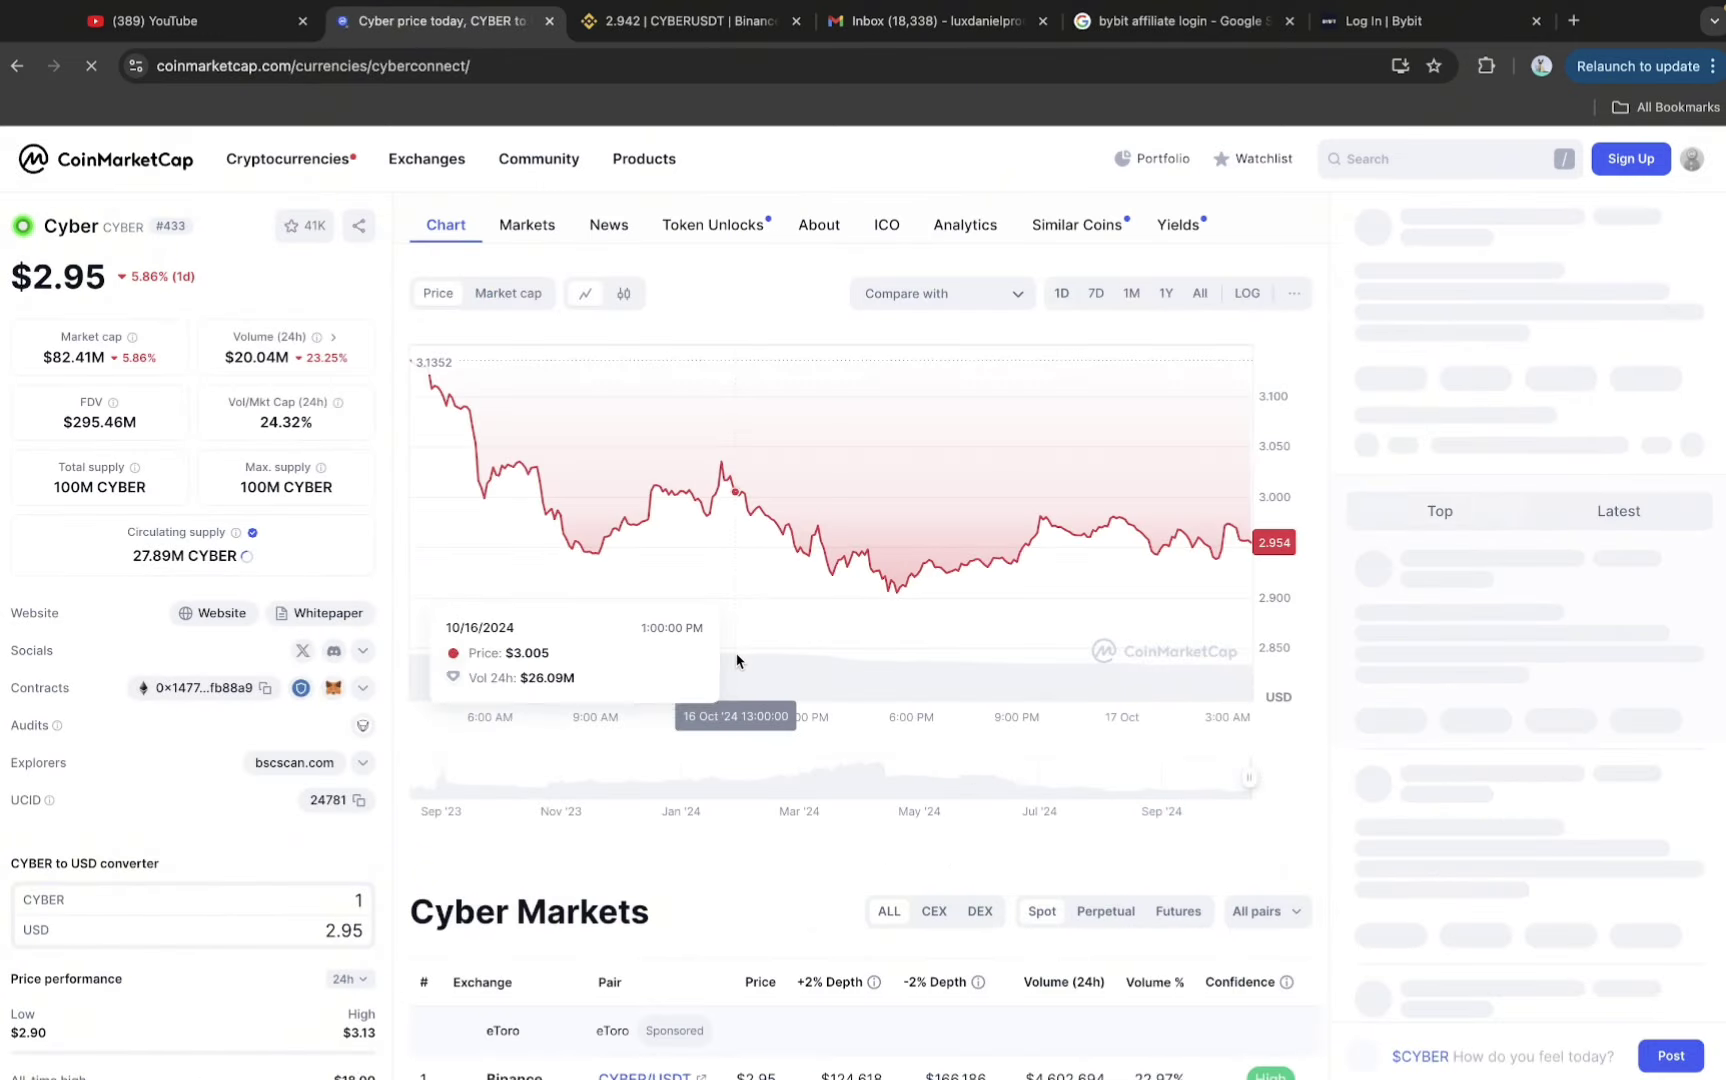
# Scroll to the Cyber Markets table and compare exchanges, pairs and prices sideways.
pyautogui.scroll(-5, 752, 643)
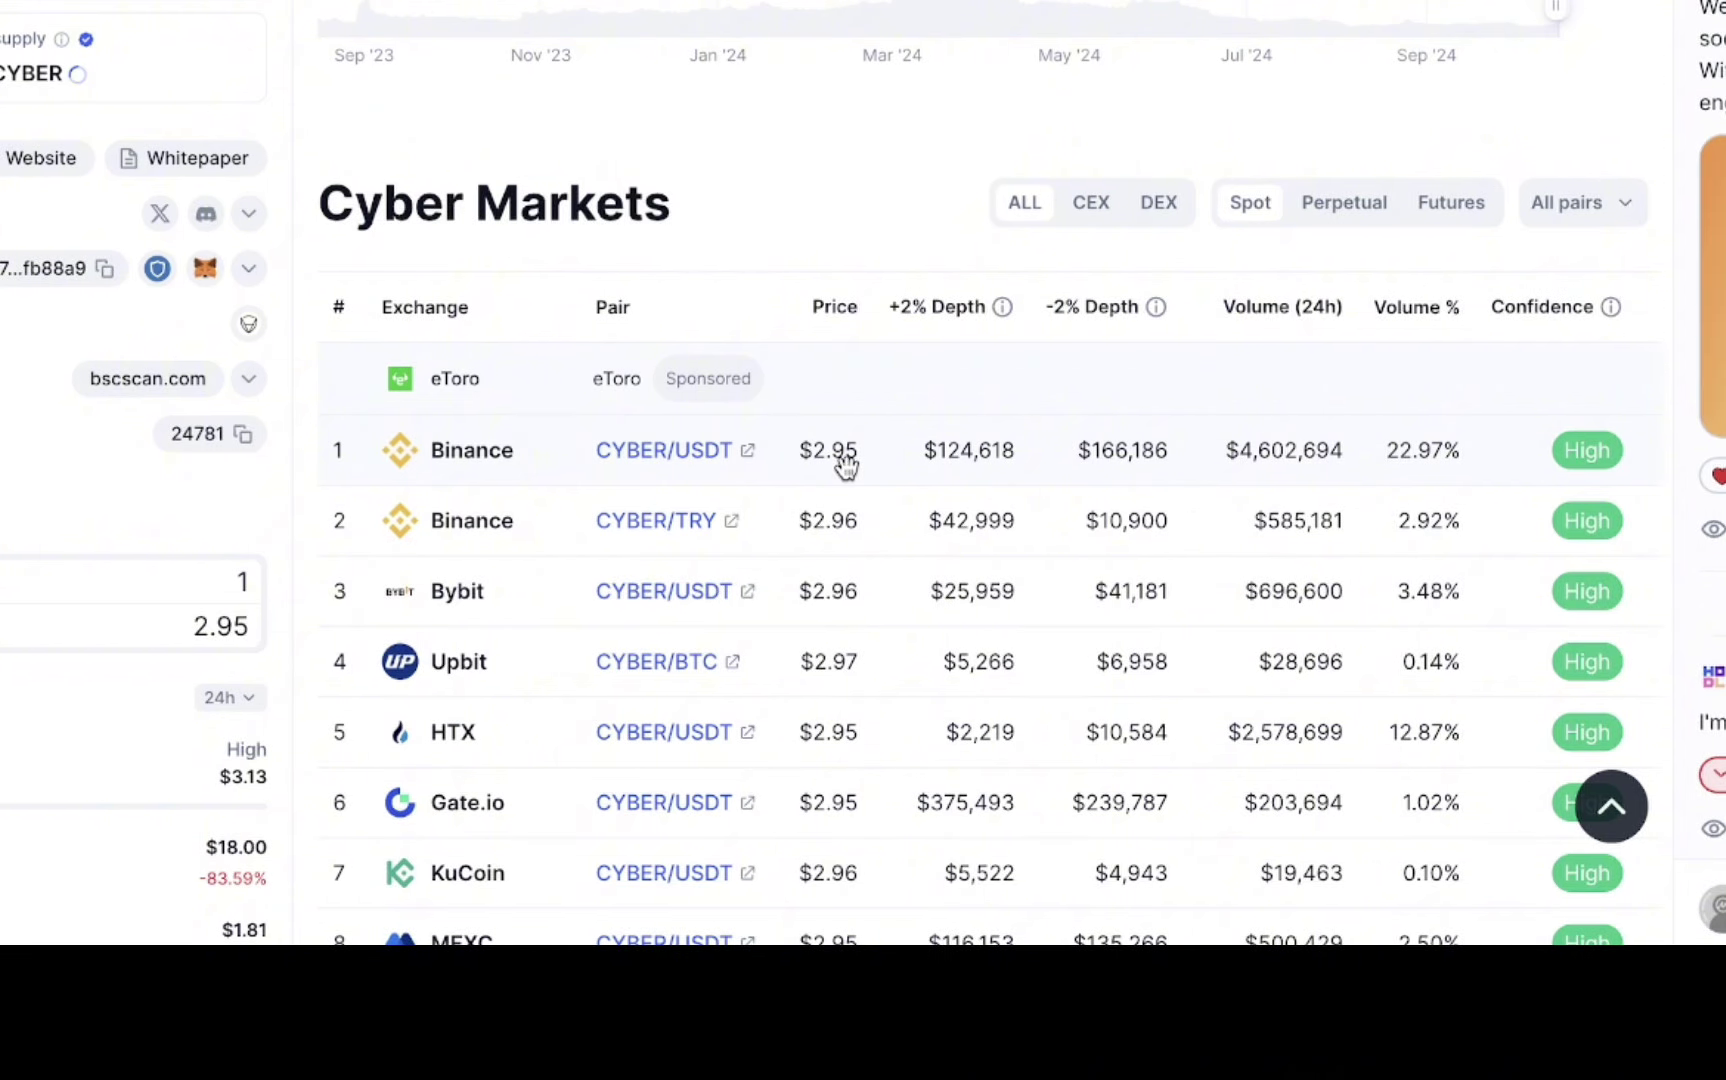
pyautogui.scroll(-2, 906, 492)
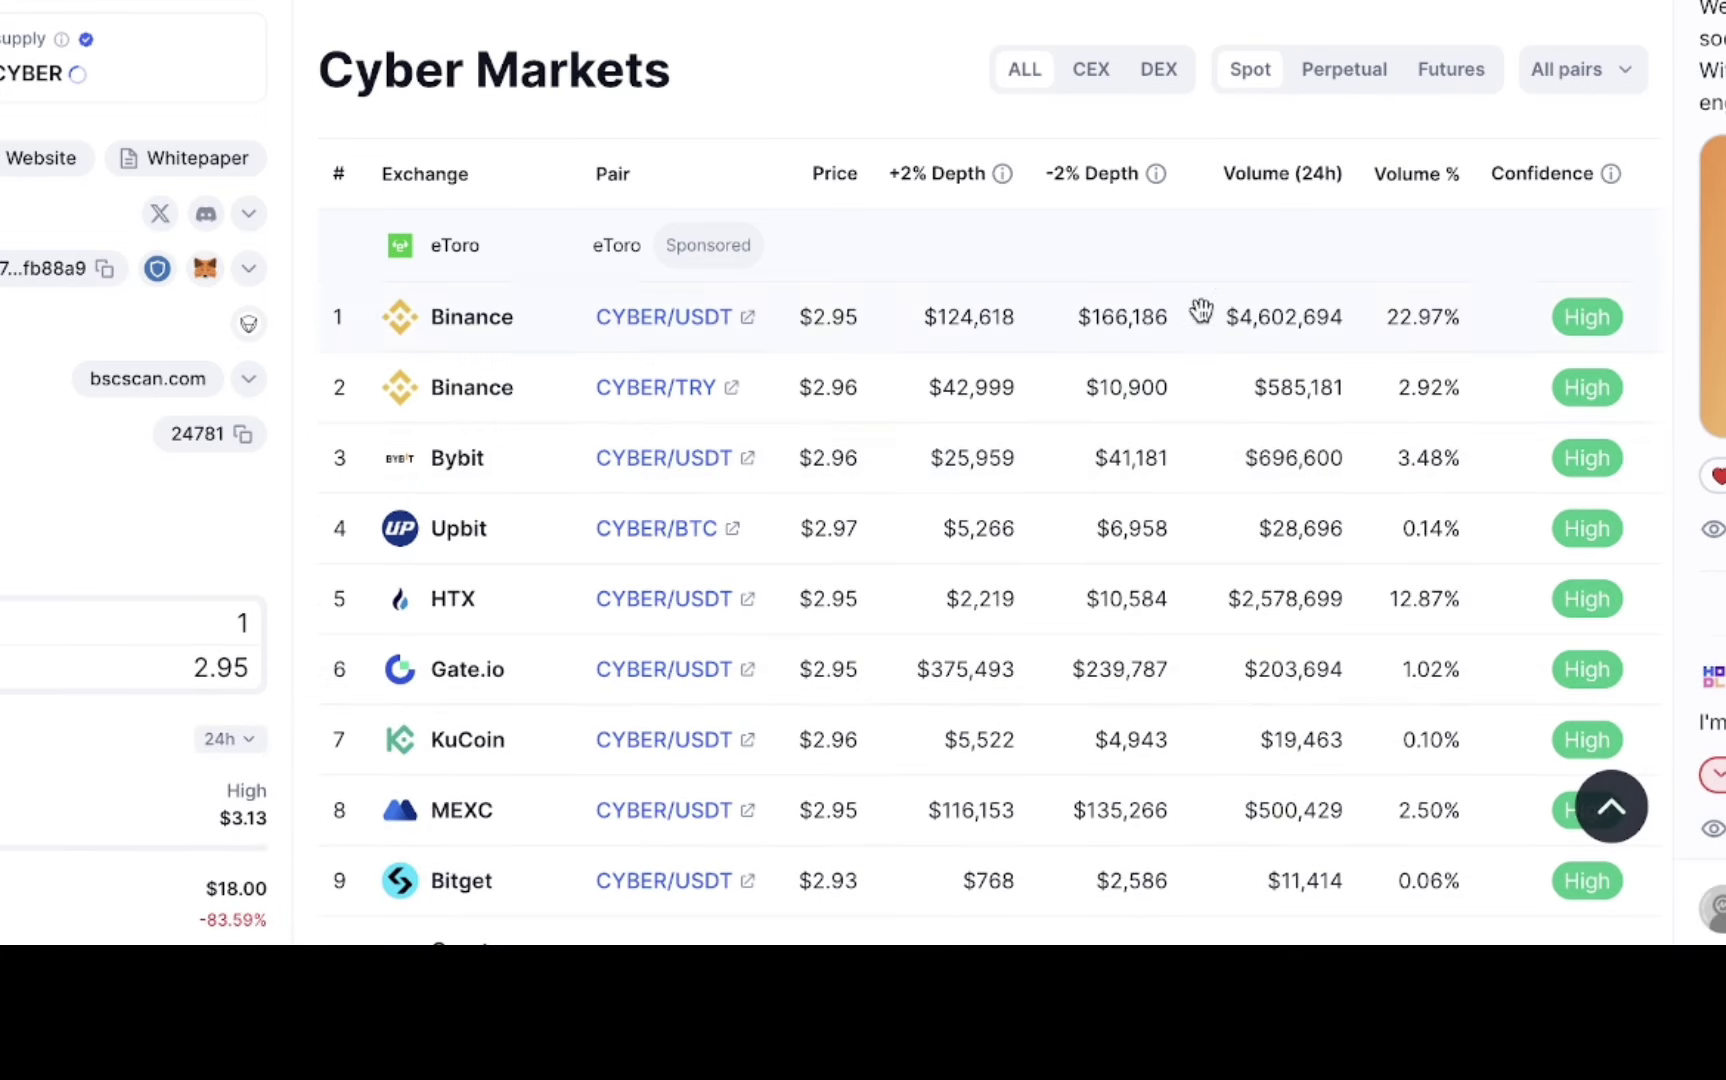
pyautogui.hscroll(3, 1240, 405)
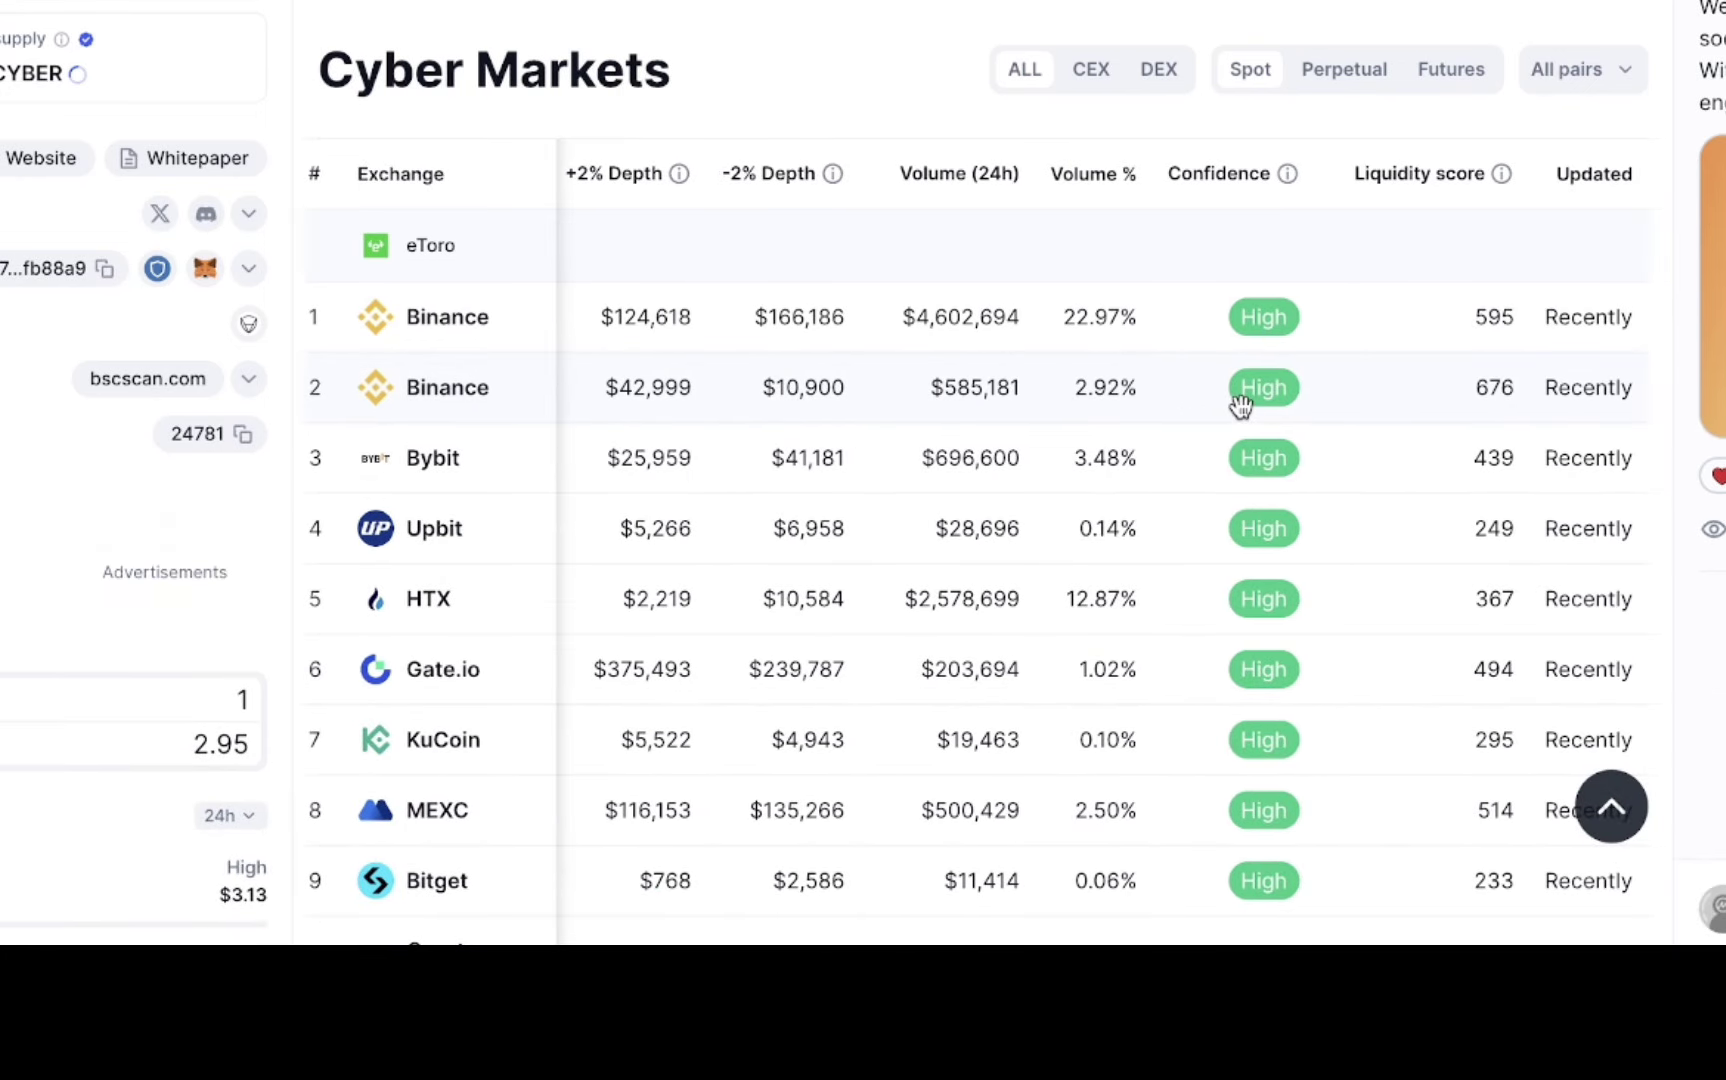
pyautogui.hscroll(-3, 1240, 405)
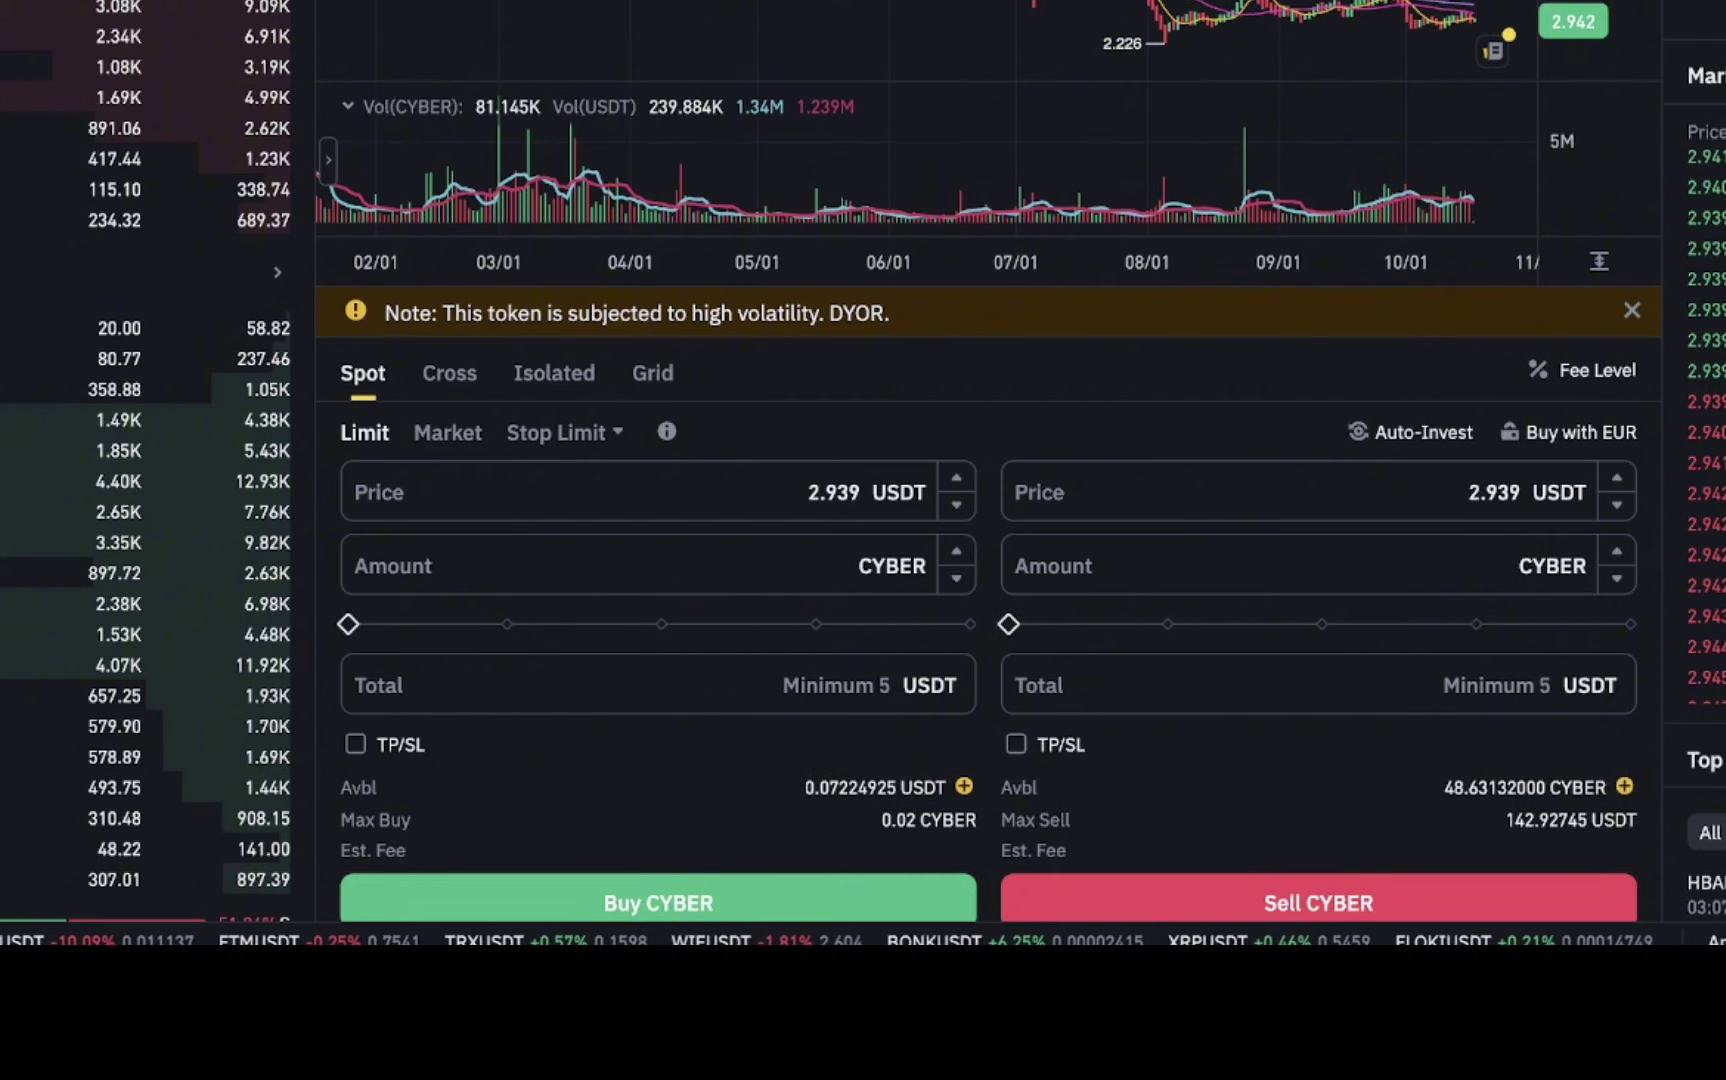
# Start a system search for the calculator, then dismiss it.
pyautogui.press('super+space')
pyautogui.write('cal')
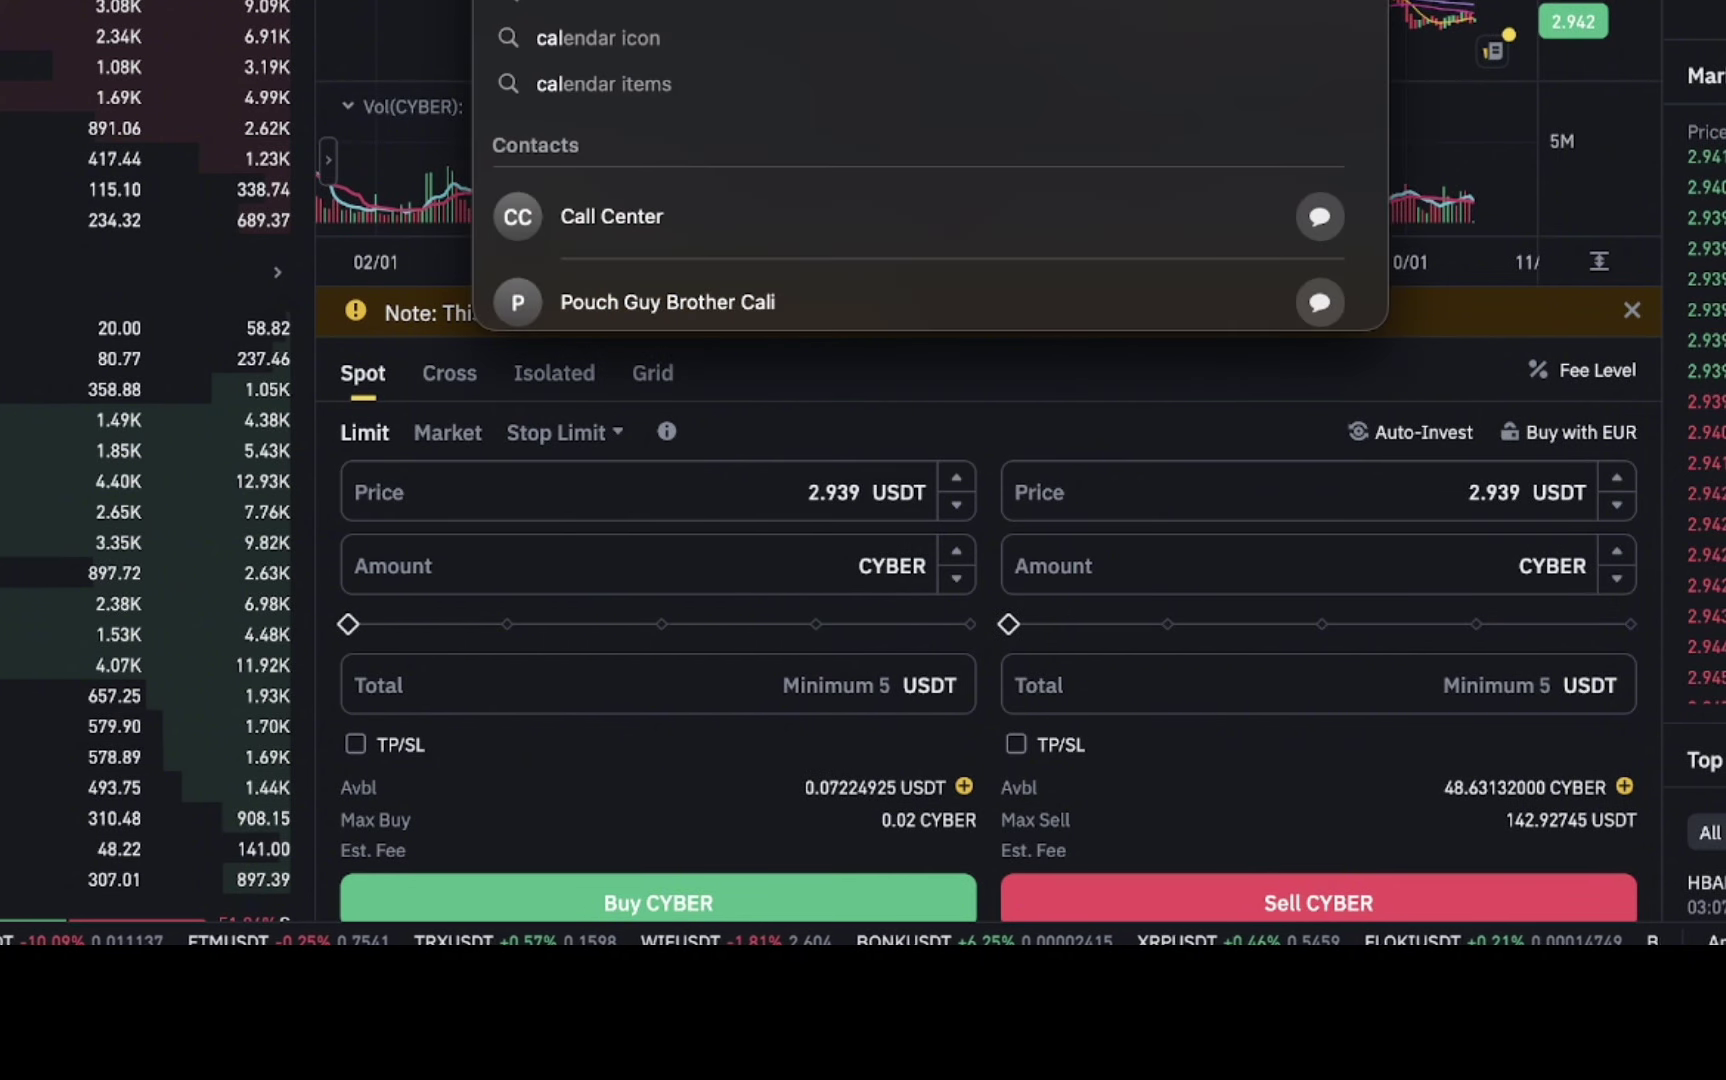
pyautogui.press('Escape')
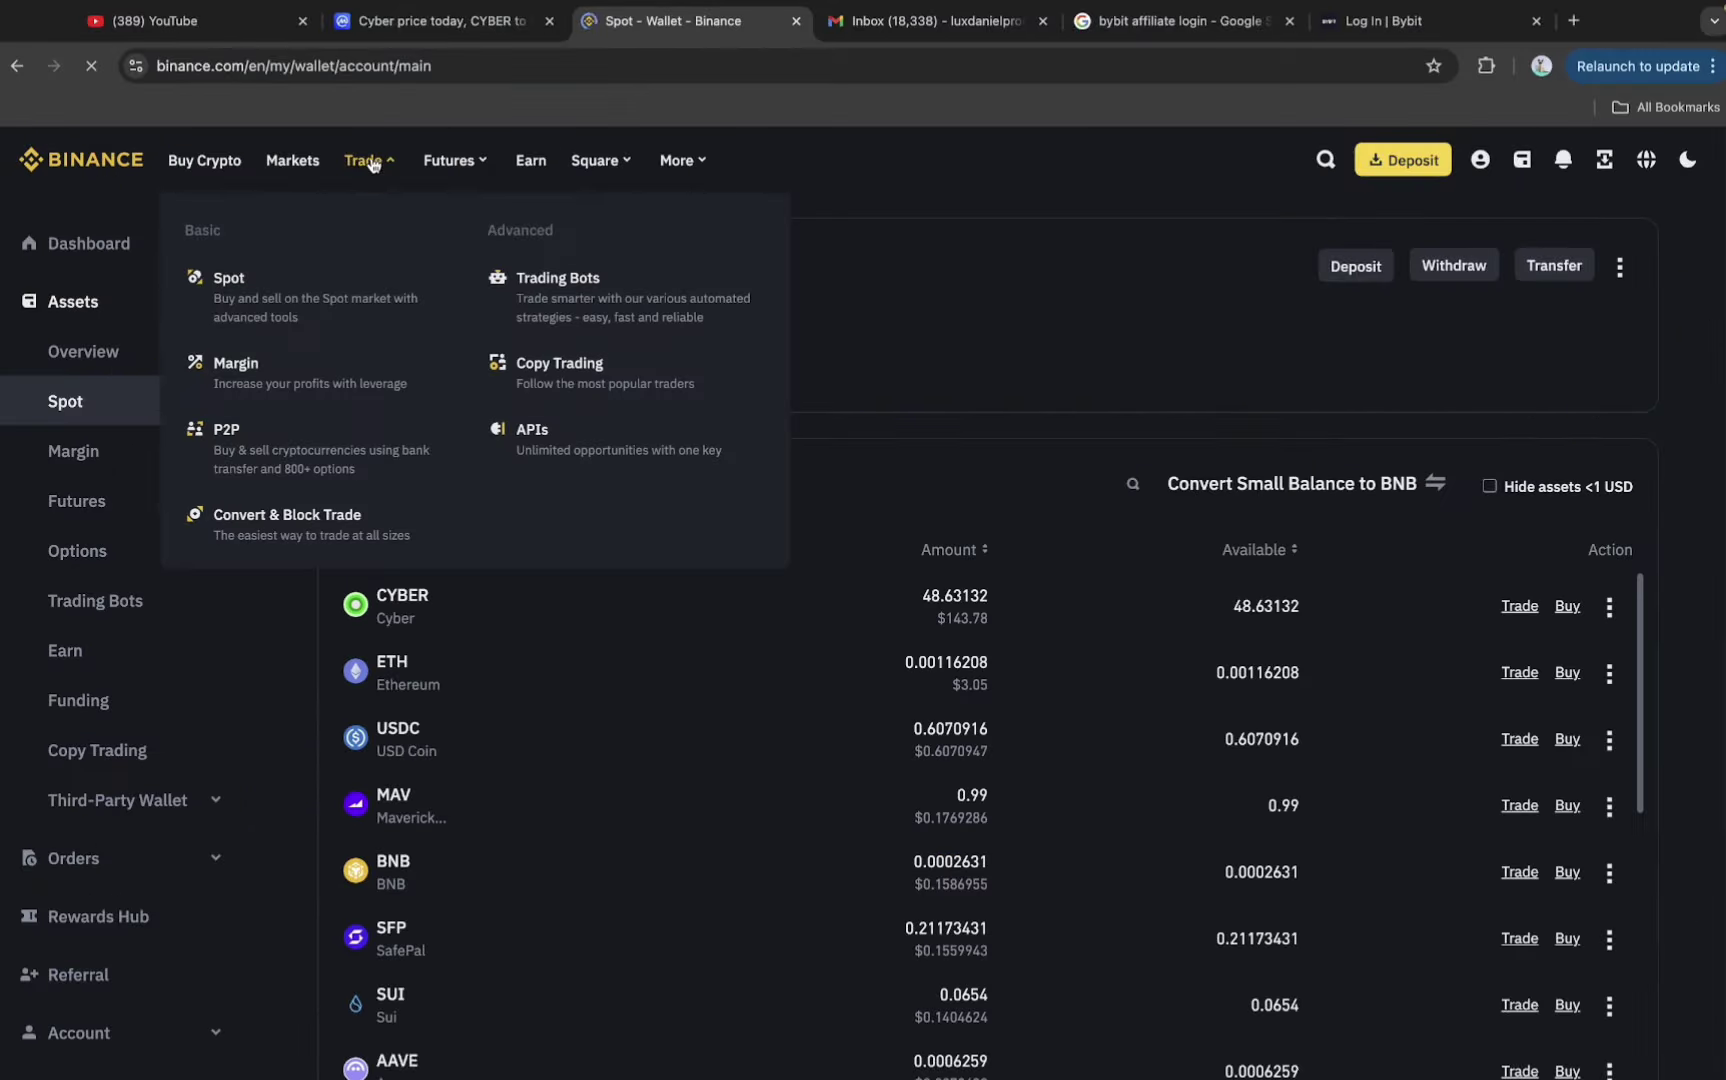
# Open spot trading and pick CYBER/USDT from the pair search history.
pyautogui.click(250, 297)
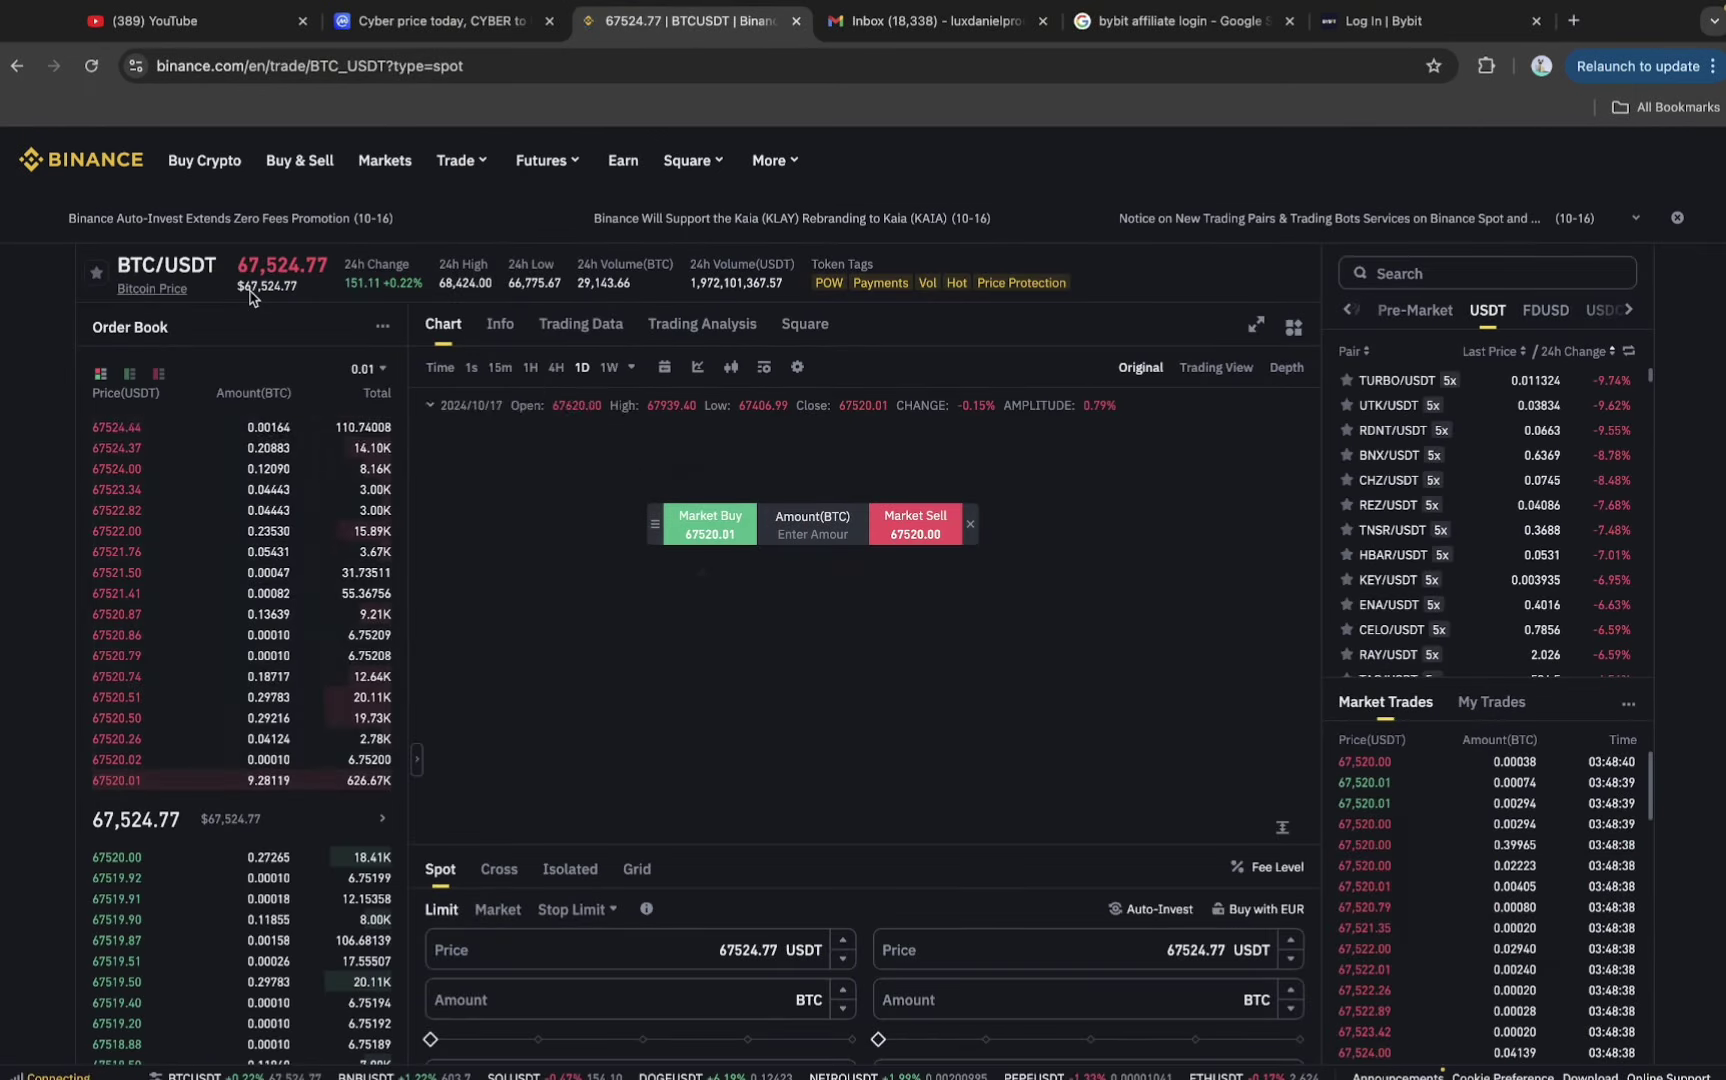
pyautogui.scroll(-1, 635, 770)
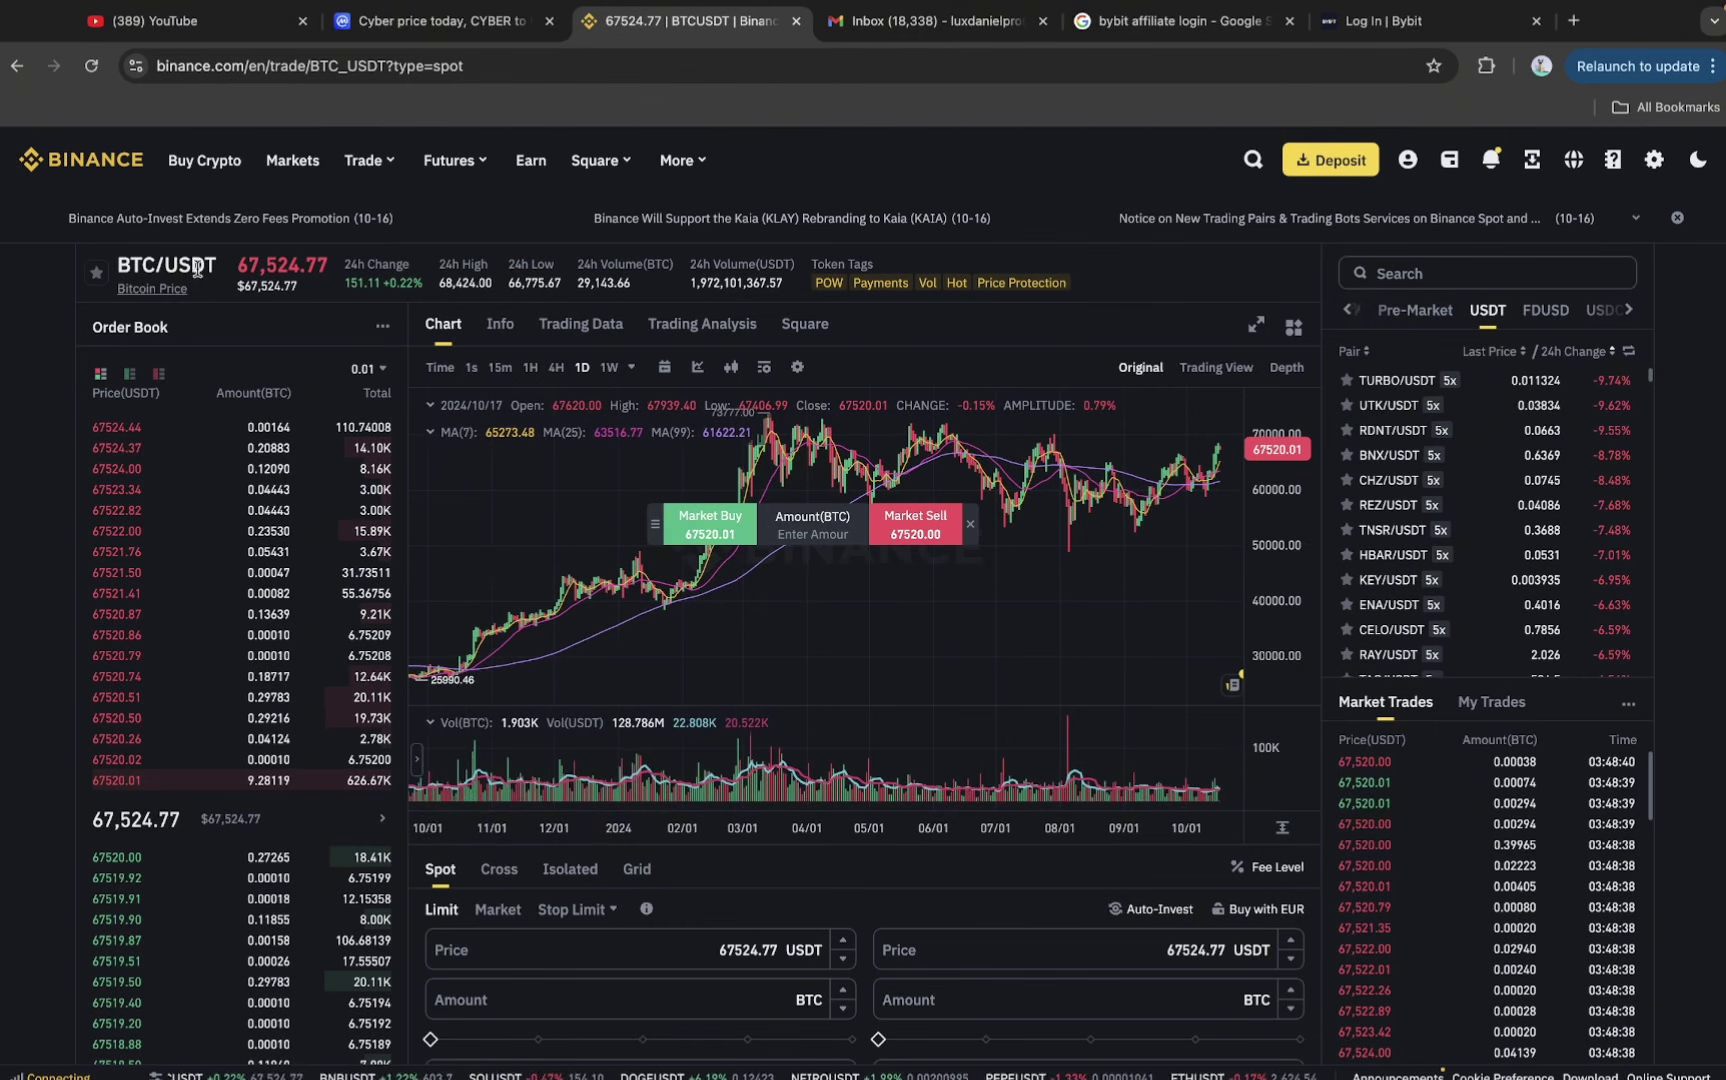
pyautogui.click(1468, 274)
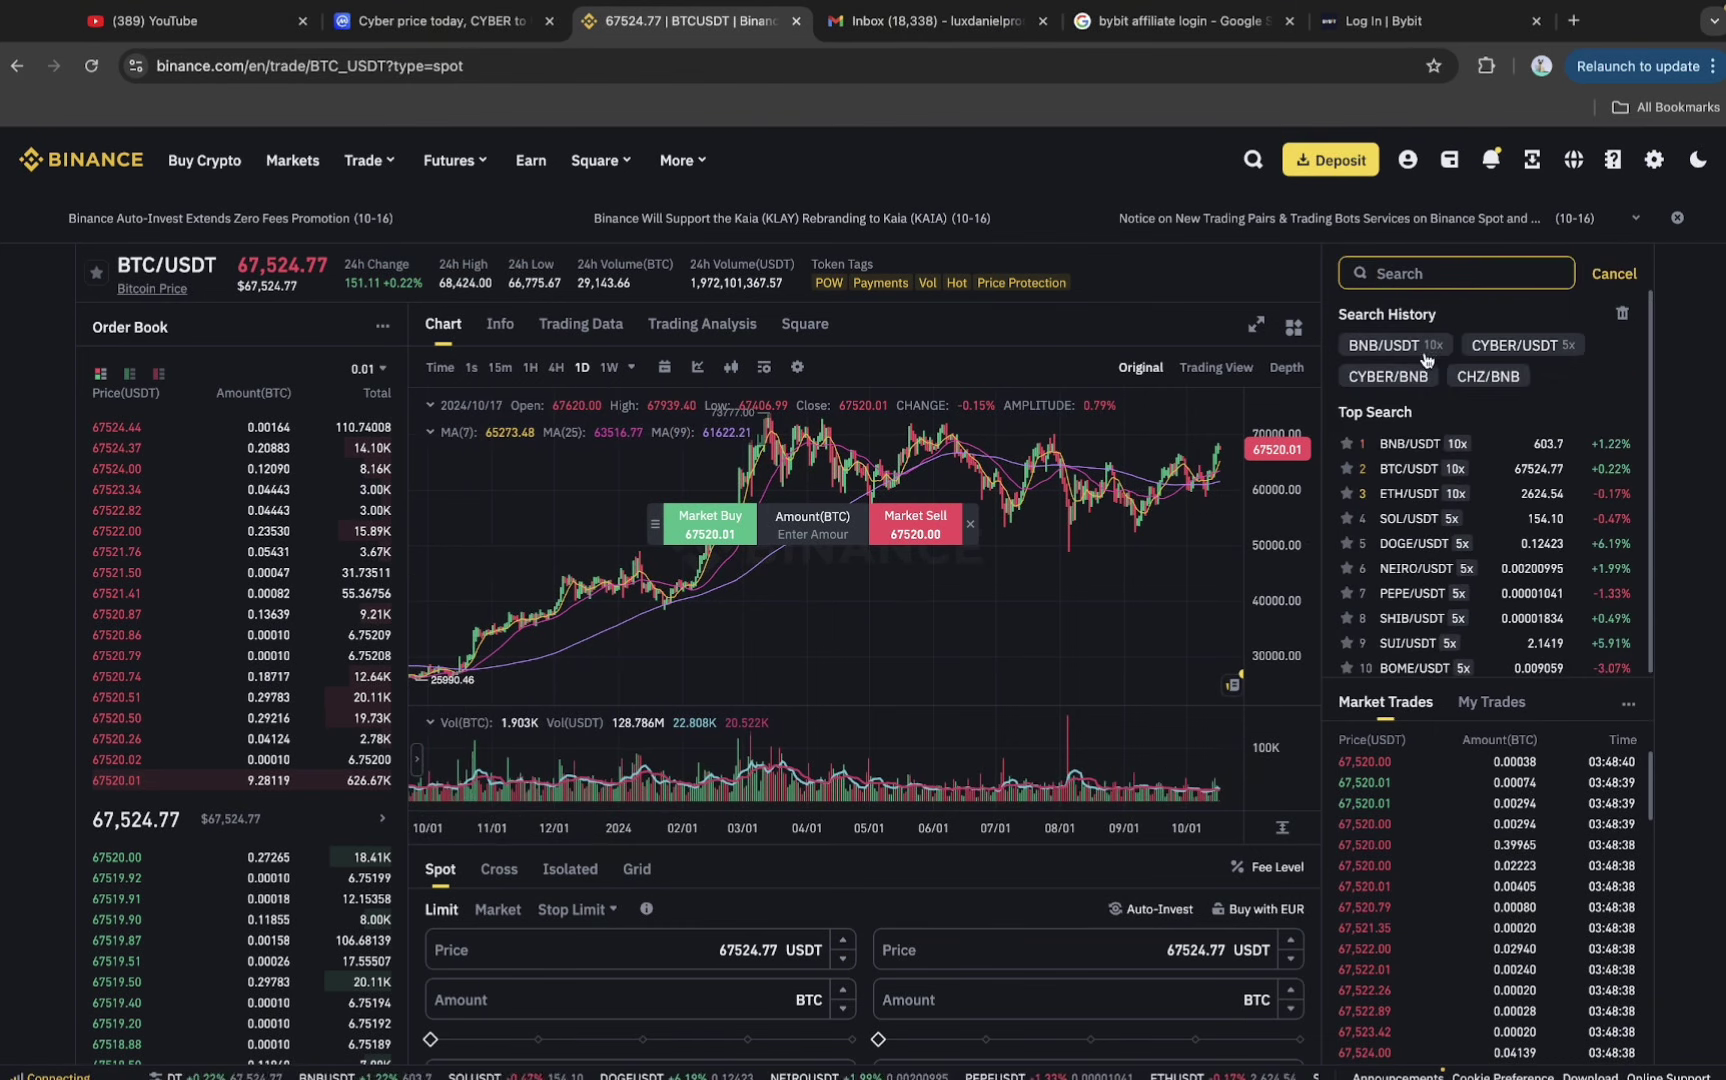
pyautogui.click(1541, 346)
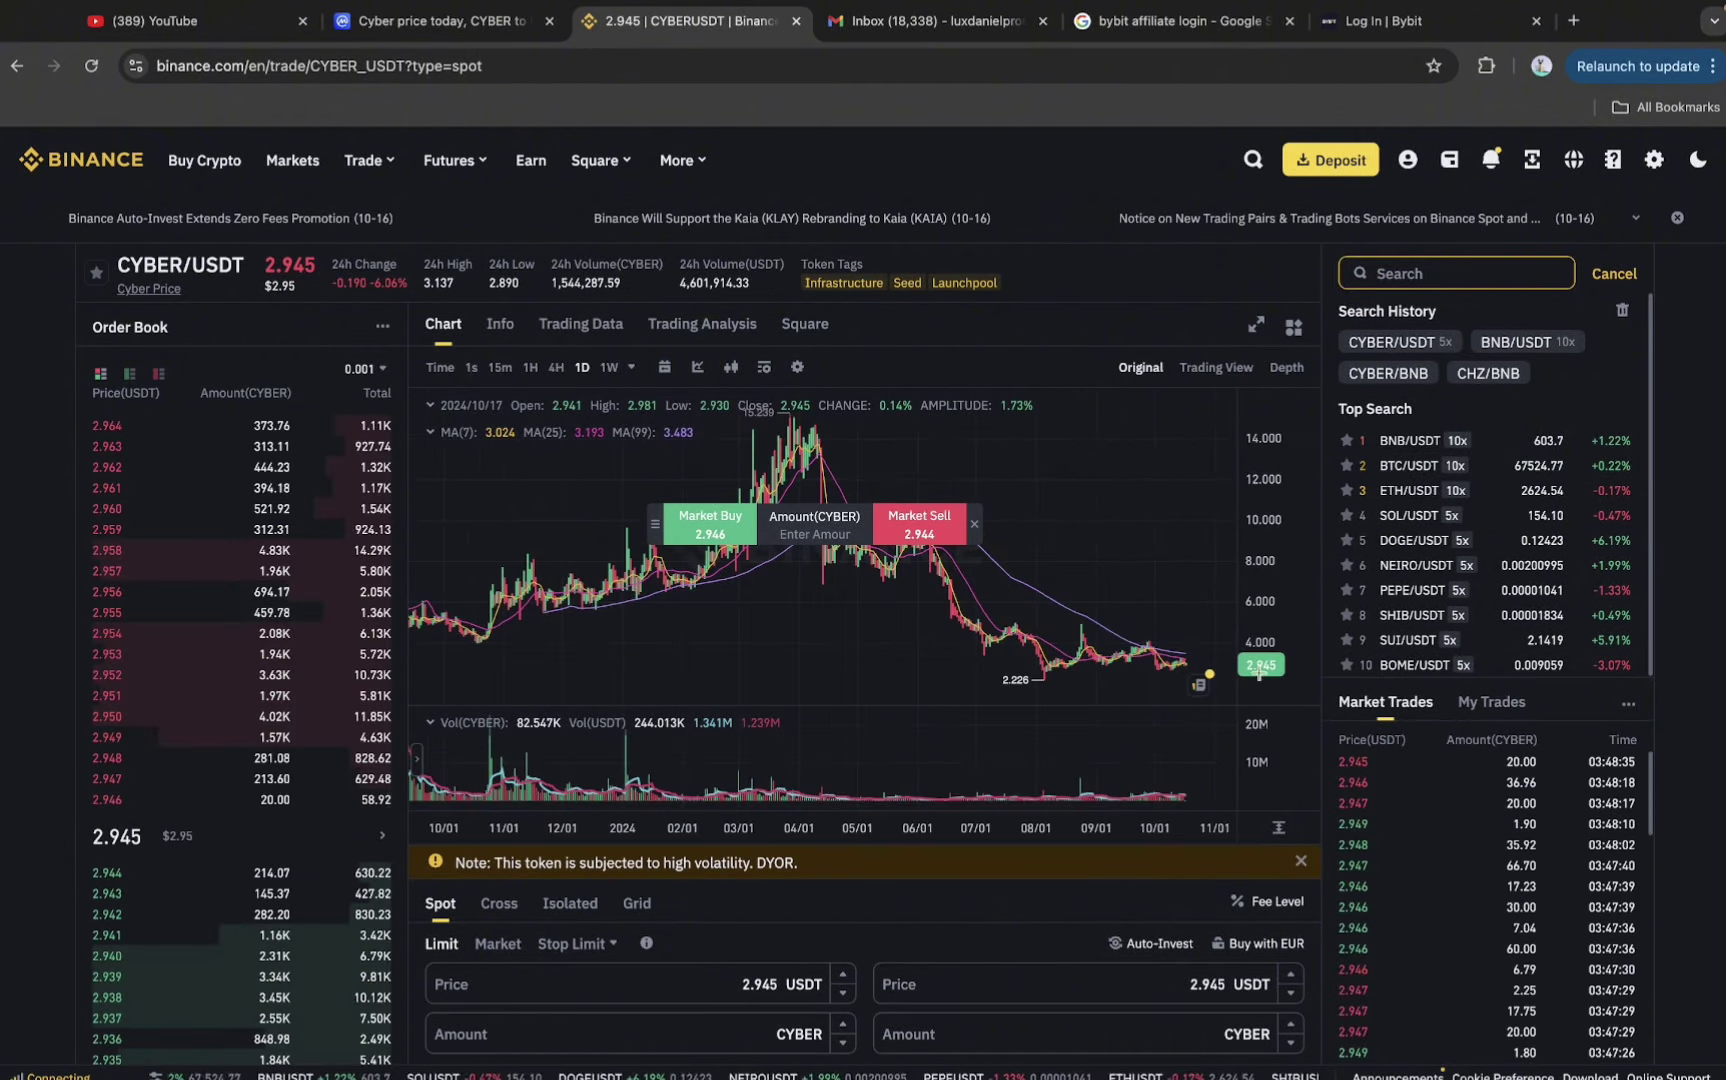
# Change the CYBER/USDT limit sell price to 2.981 USDT.
pyautogui.moveTo(1237, 720); pyautogui.dragTo(1250, 740)
pyautogui.scroll(-5, 1398, 801)
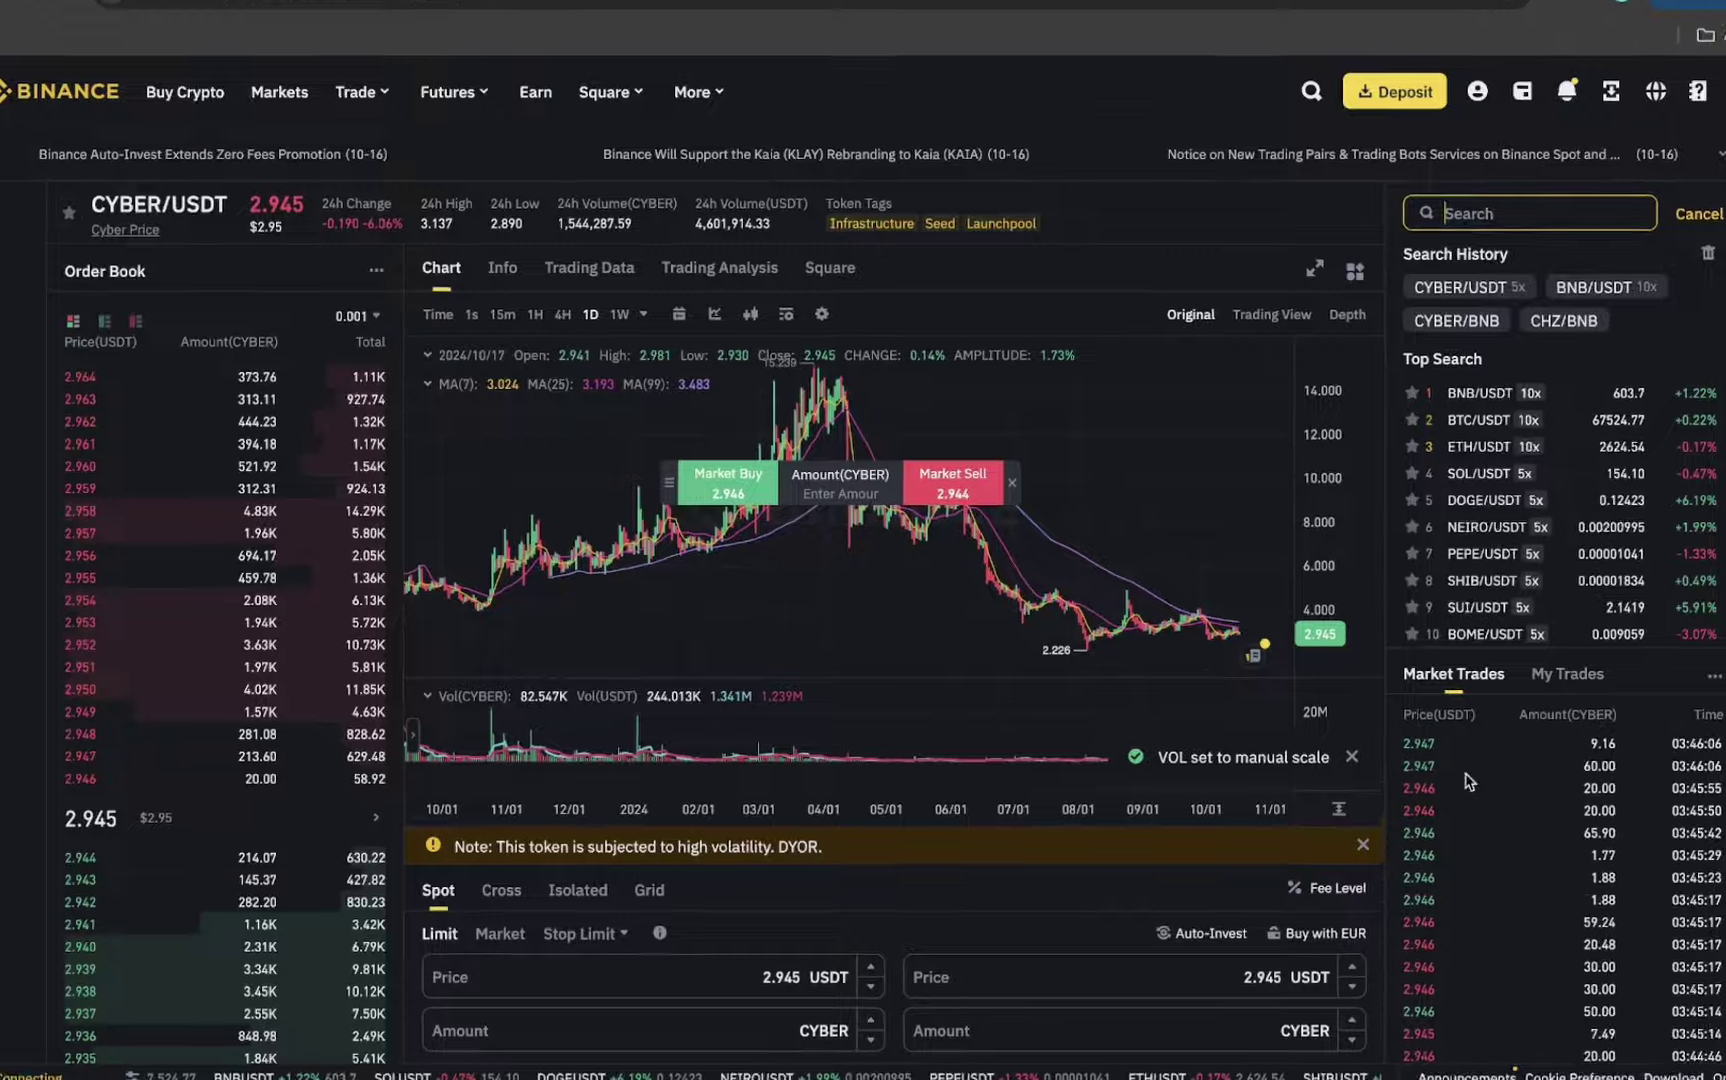
pyautogui.scroll(-5, 1468, 782)
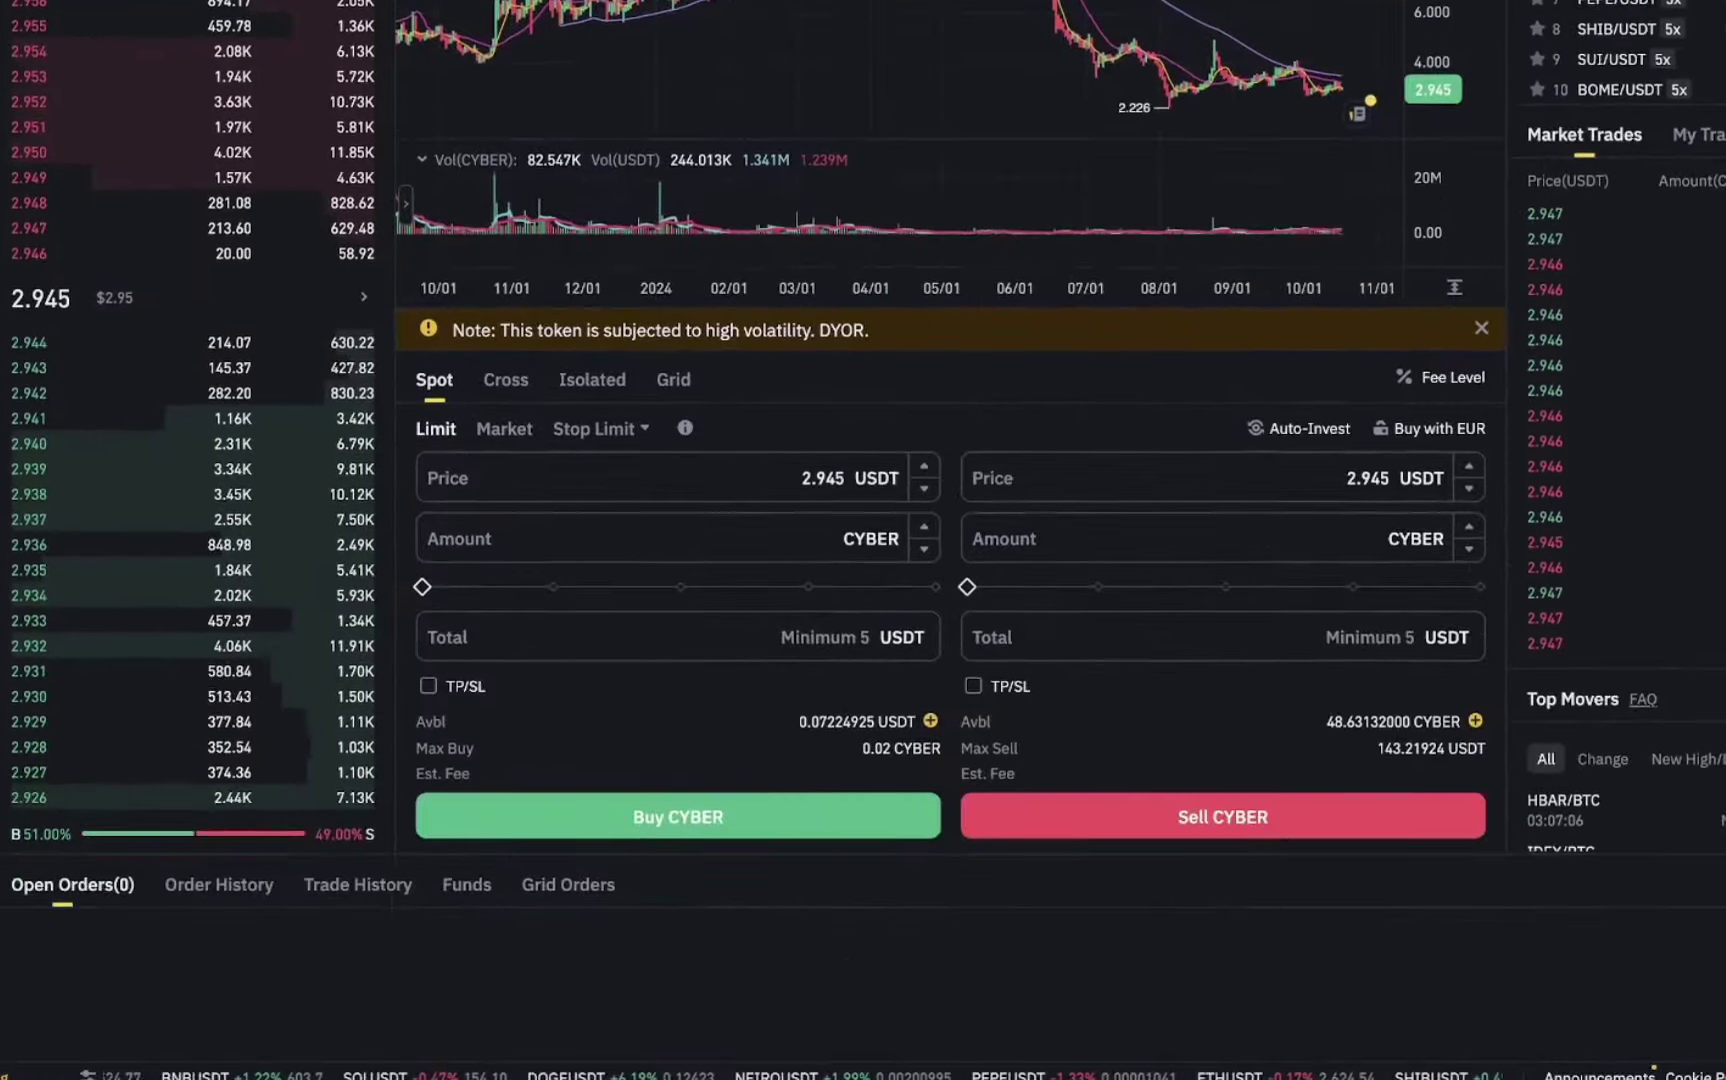
pyautogui.click(1390, 485)
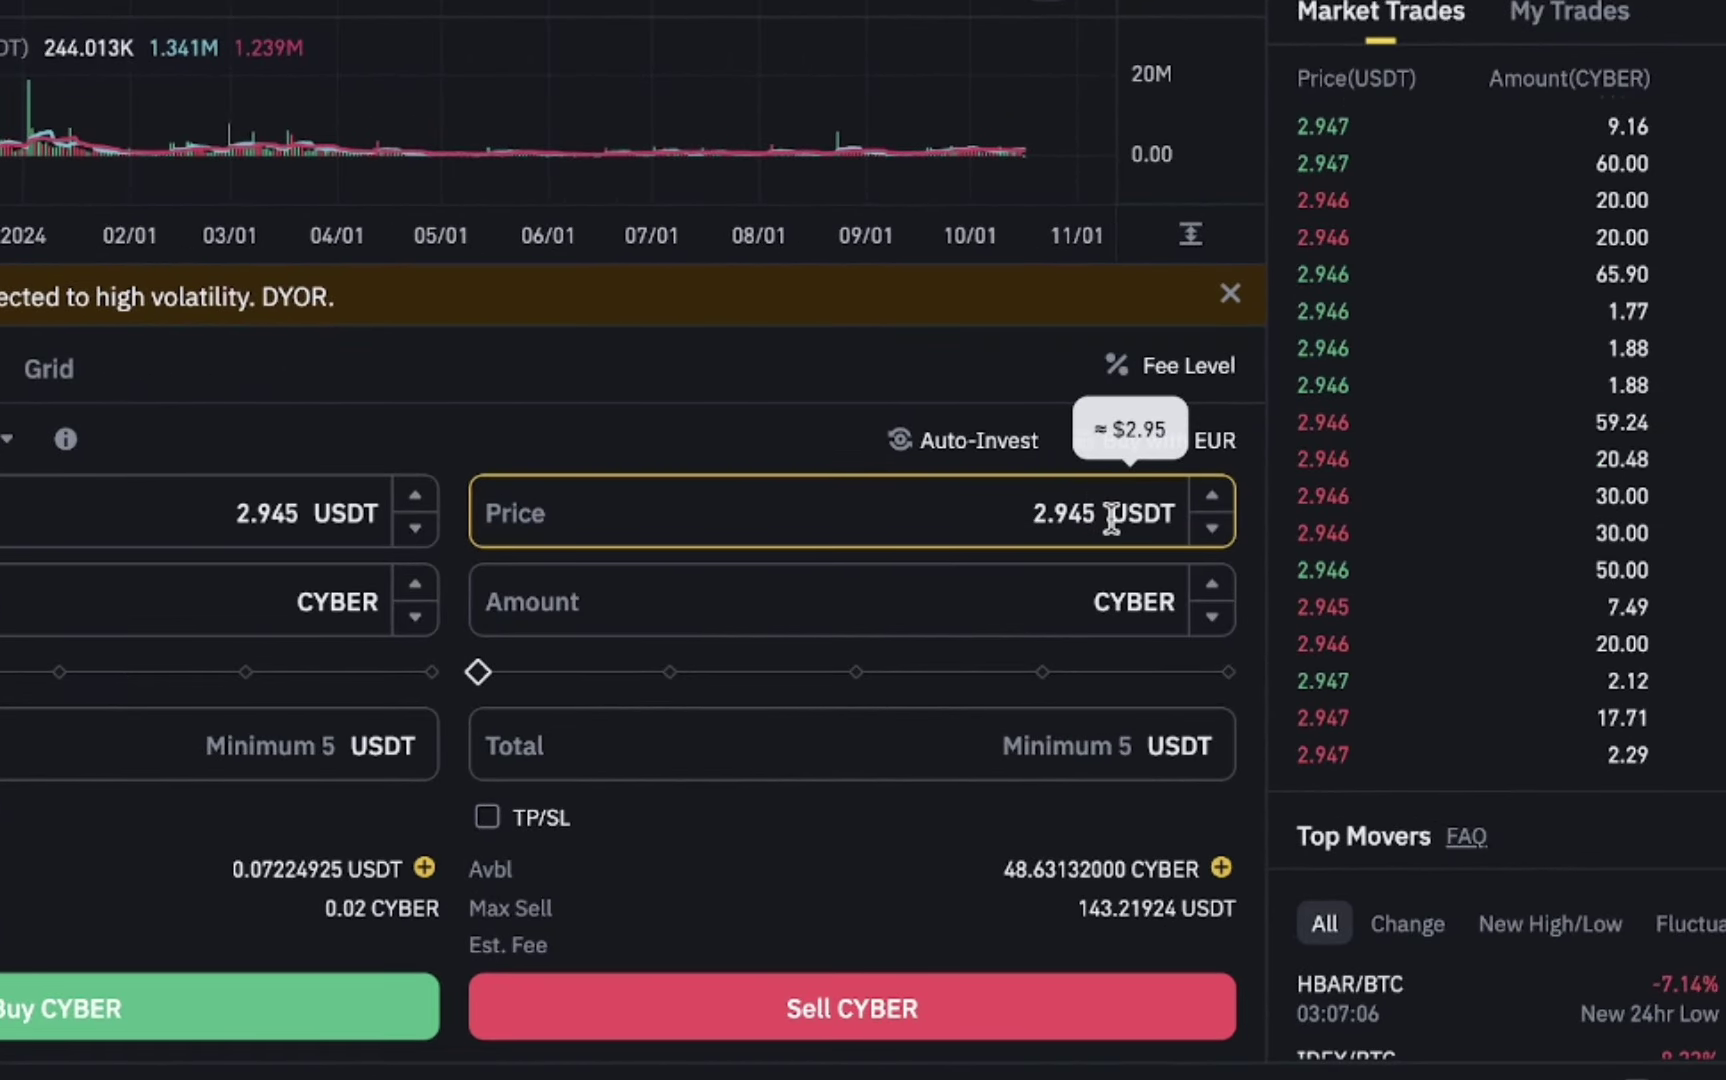
pyautogui.press('BackSpace')
pyautogui.press('BackSpace')
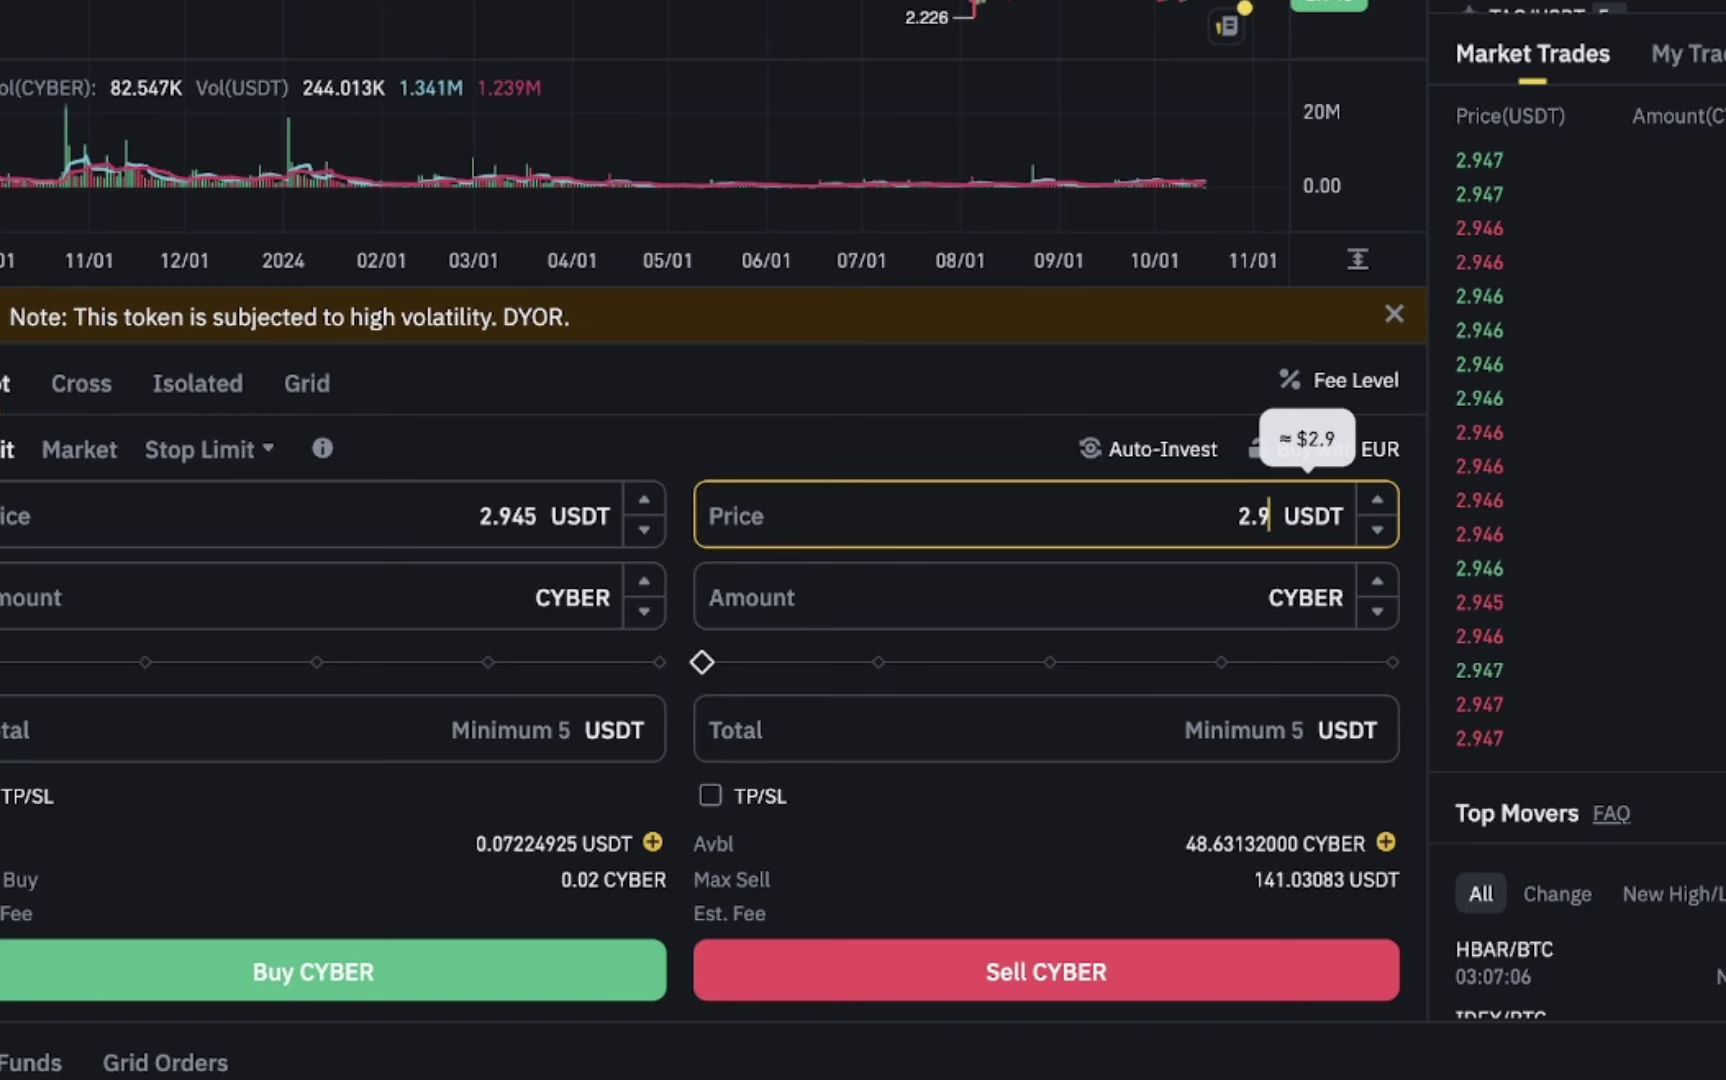
pyautogui.write('83')
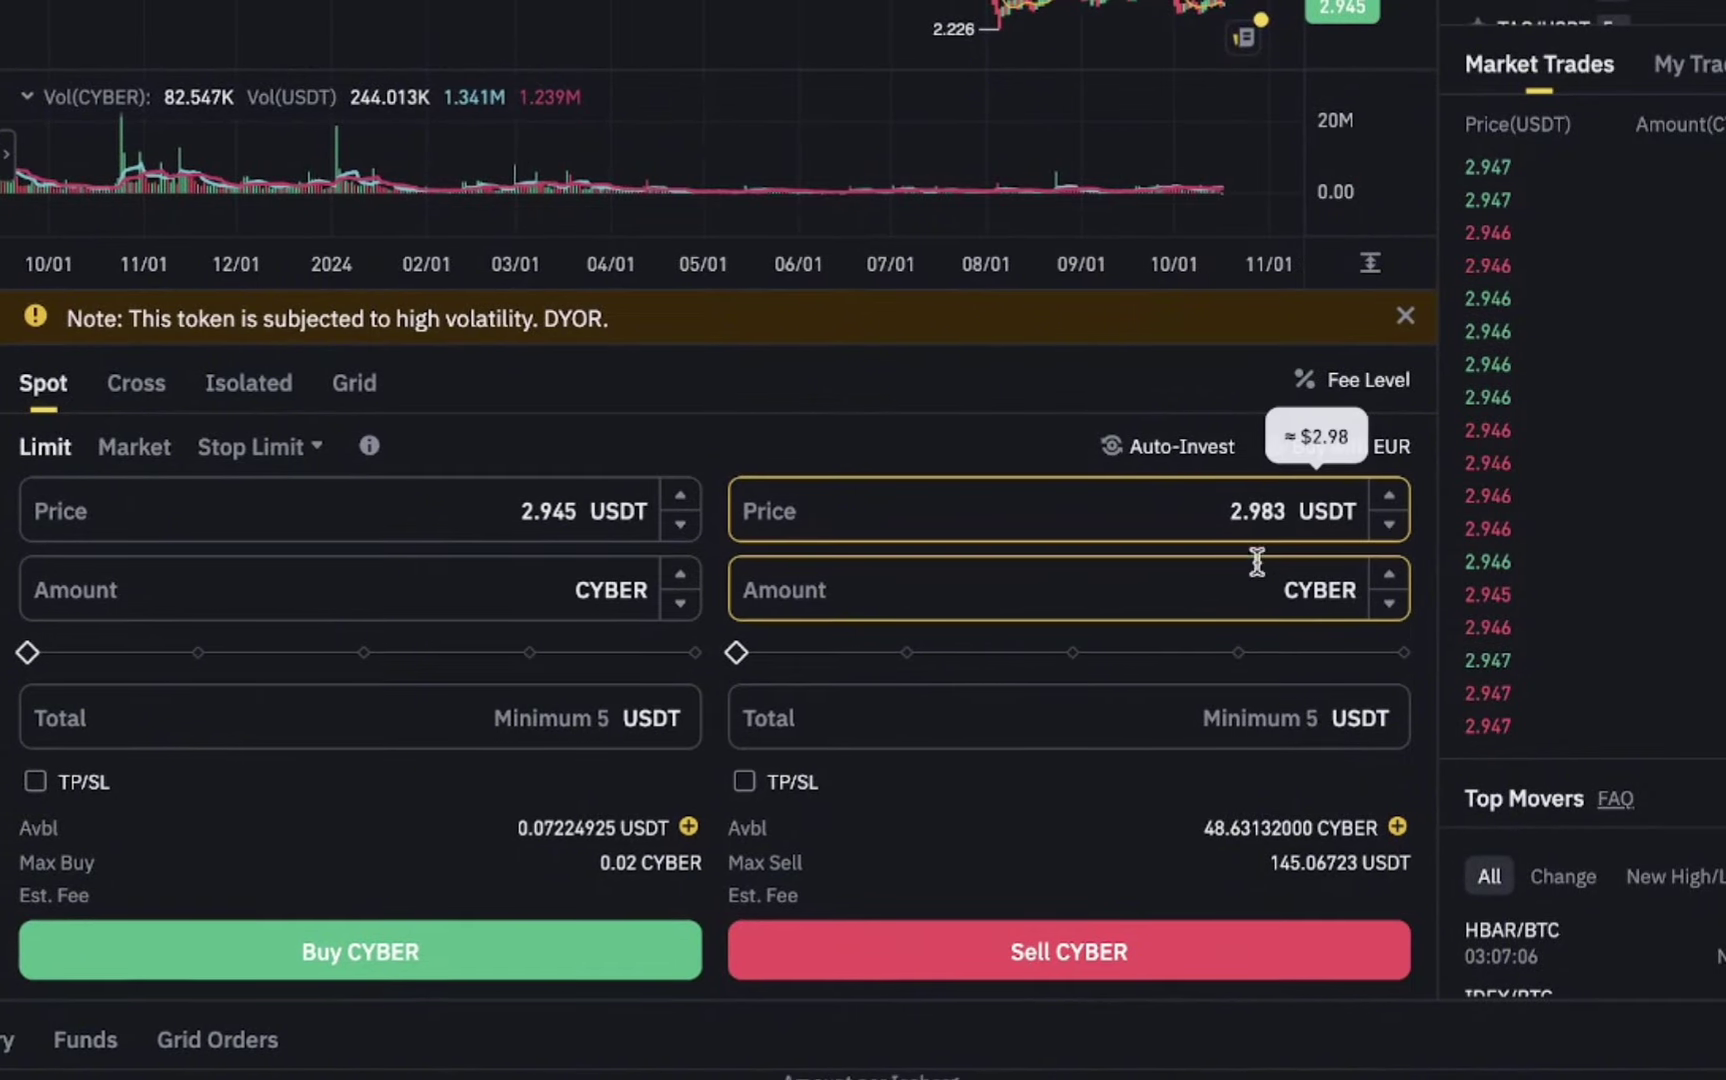
pyautogui.press('BackSpace')
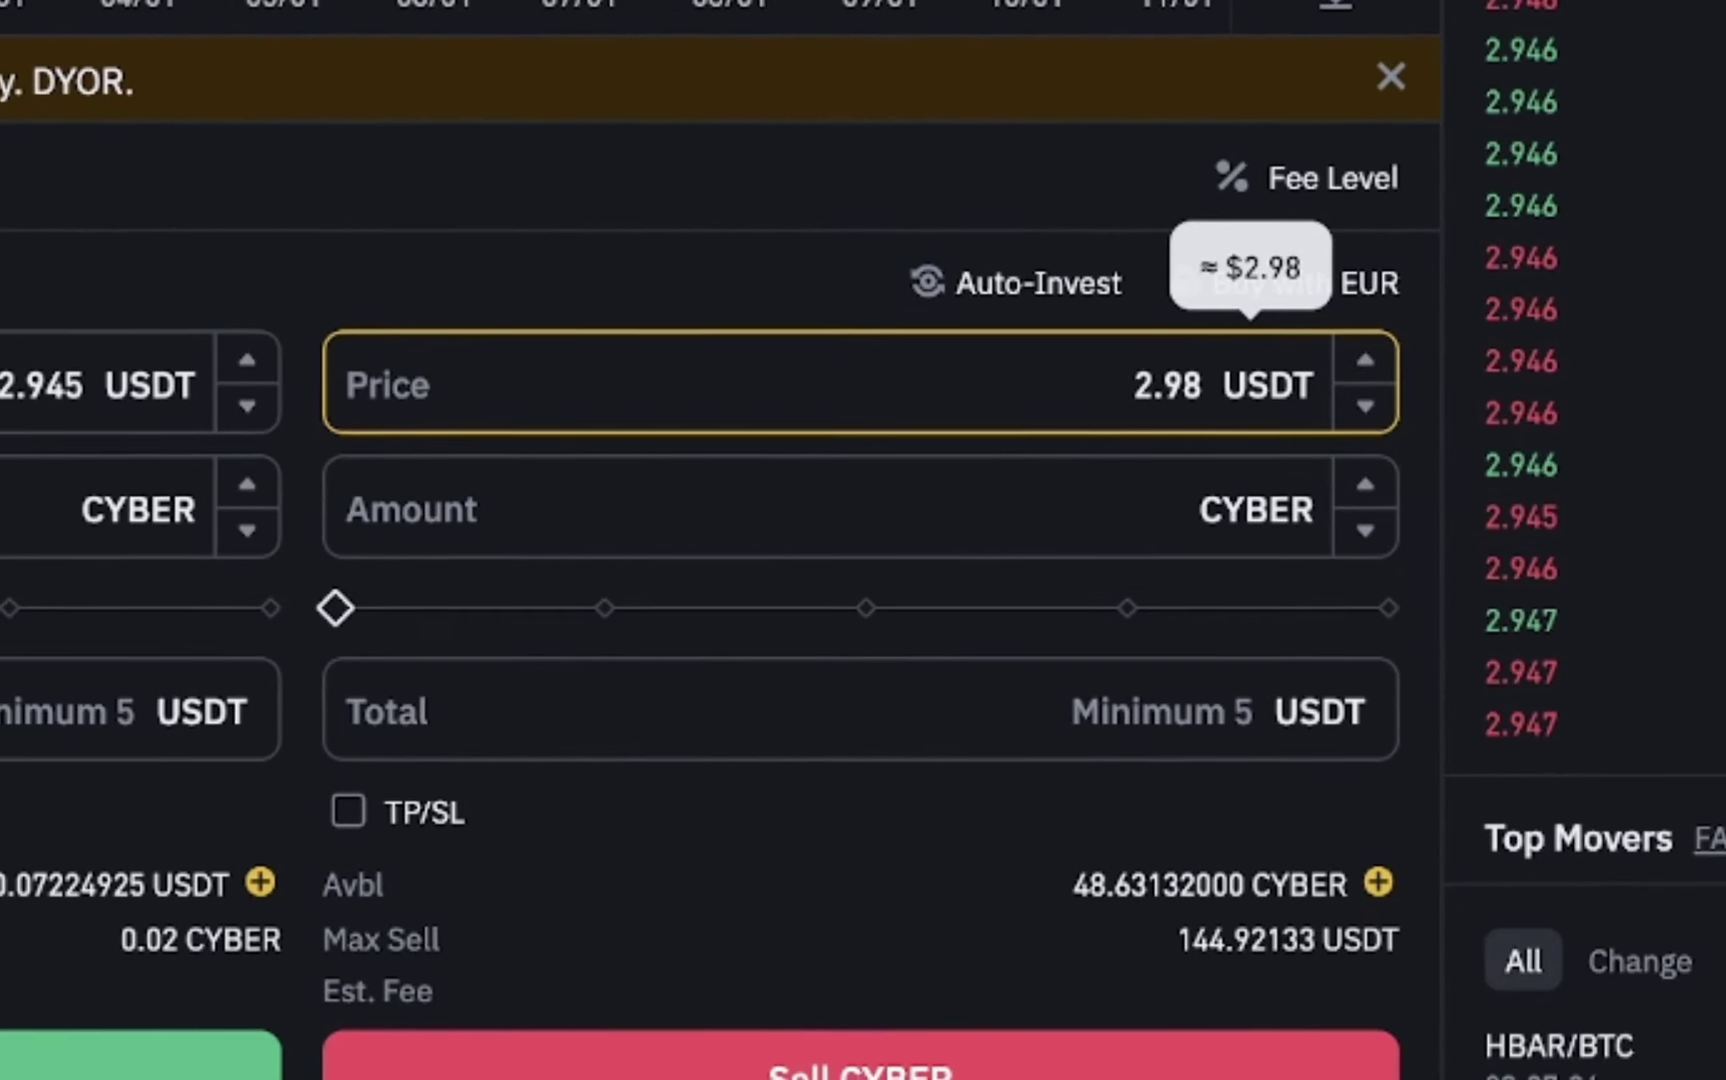
pyautogui.write('1')
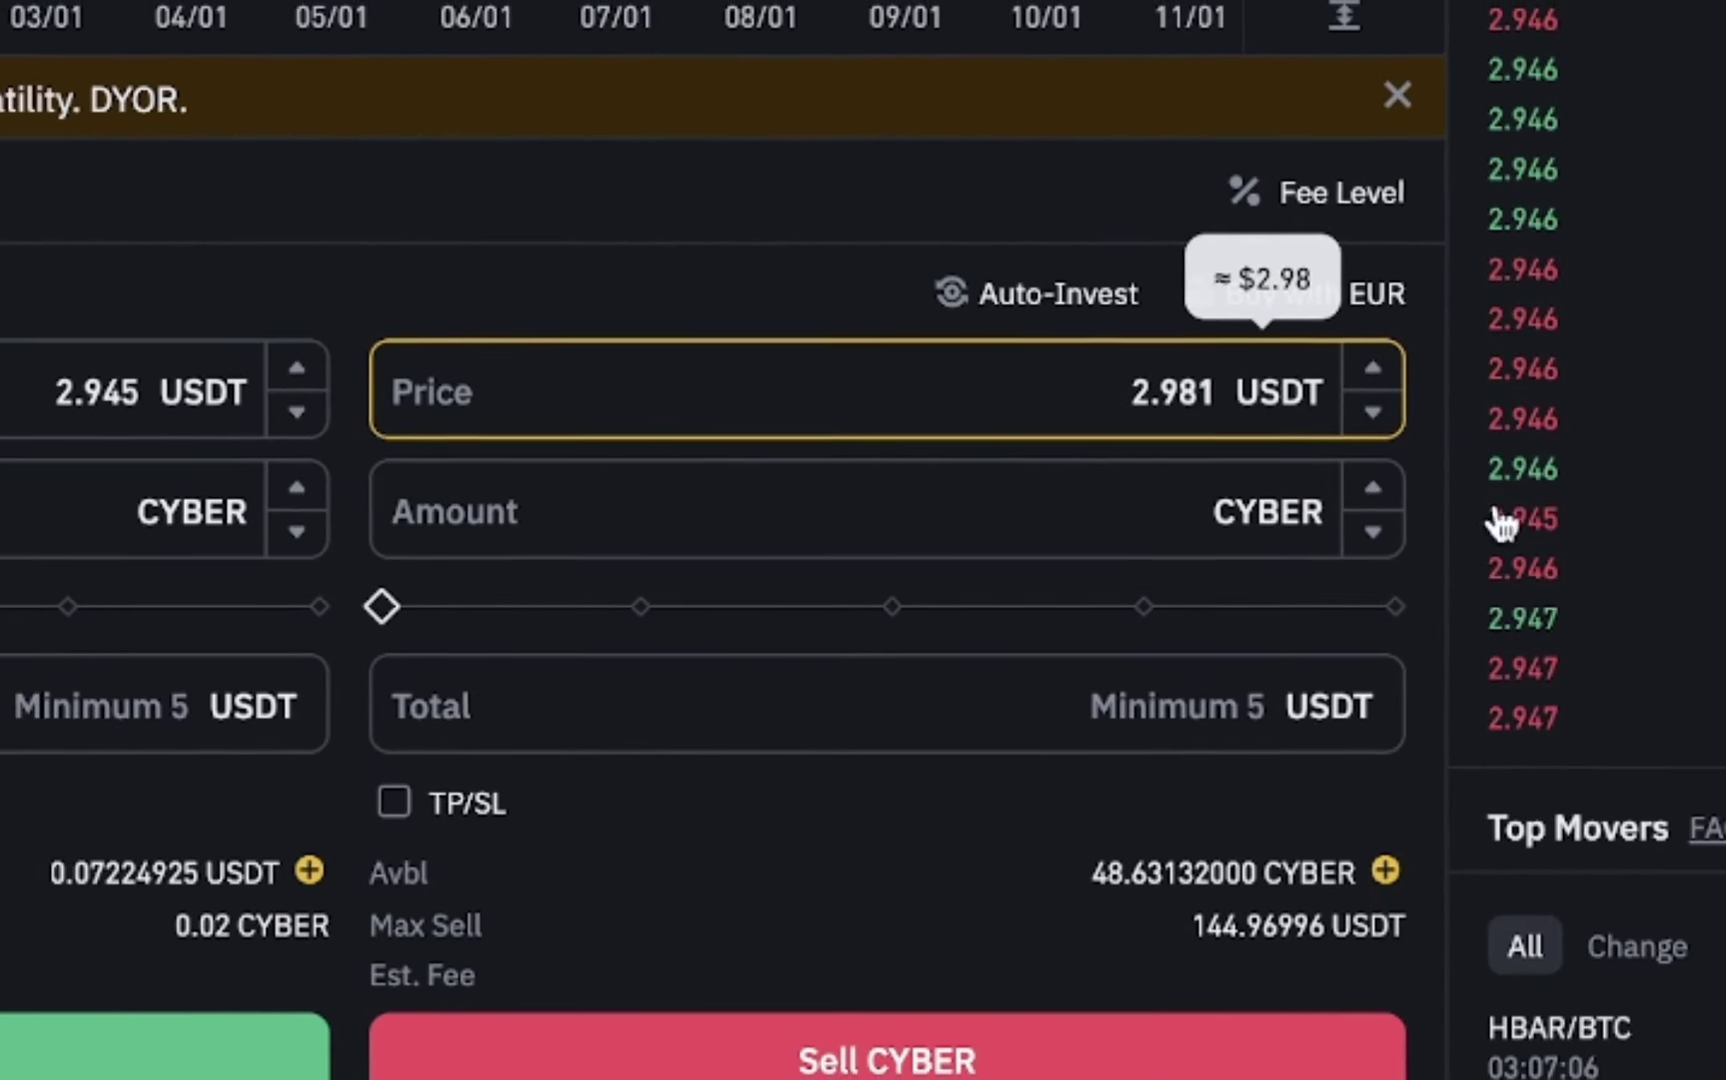
pyautogui.click(1405, 630)
# Set the sell amount to all 48.63 CYBER (144.96603 USDT total) and switch to Calculator.
pyautogui.click(1402, 607)
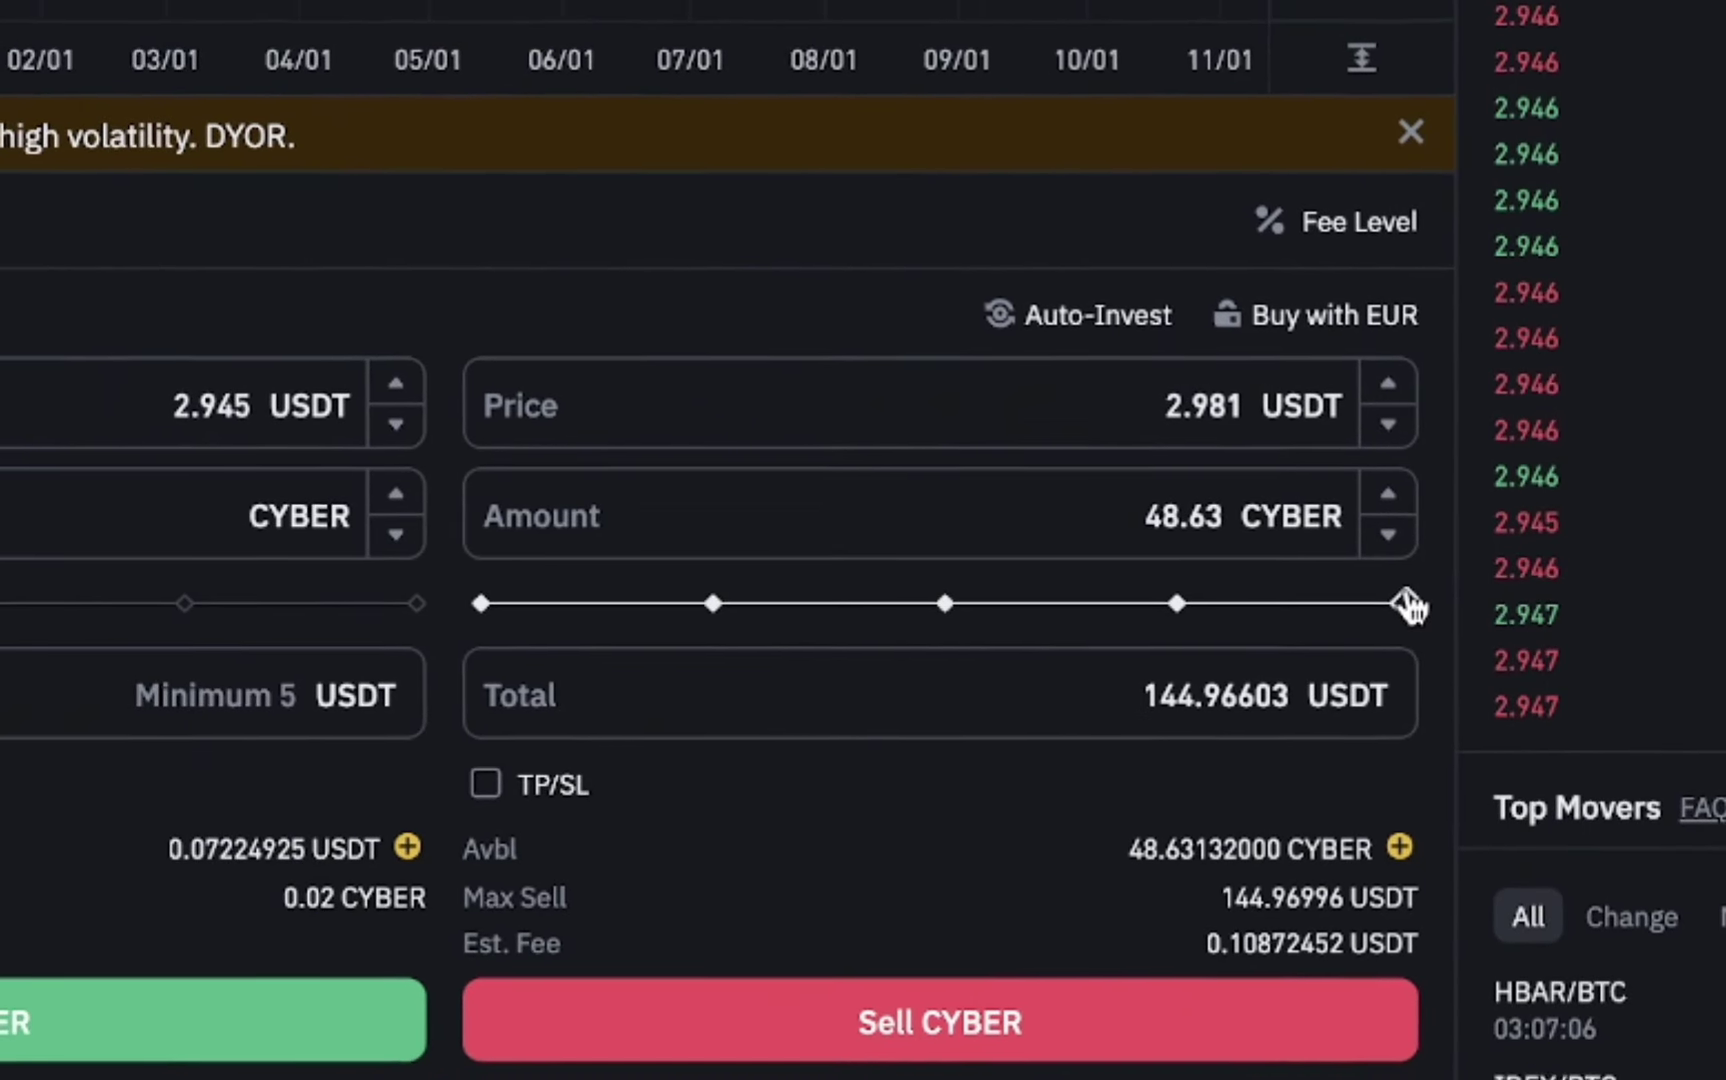
pyautogui.click(1245, 719)
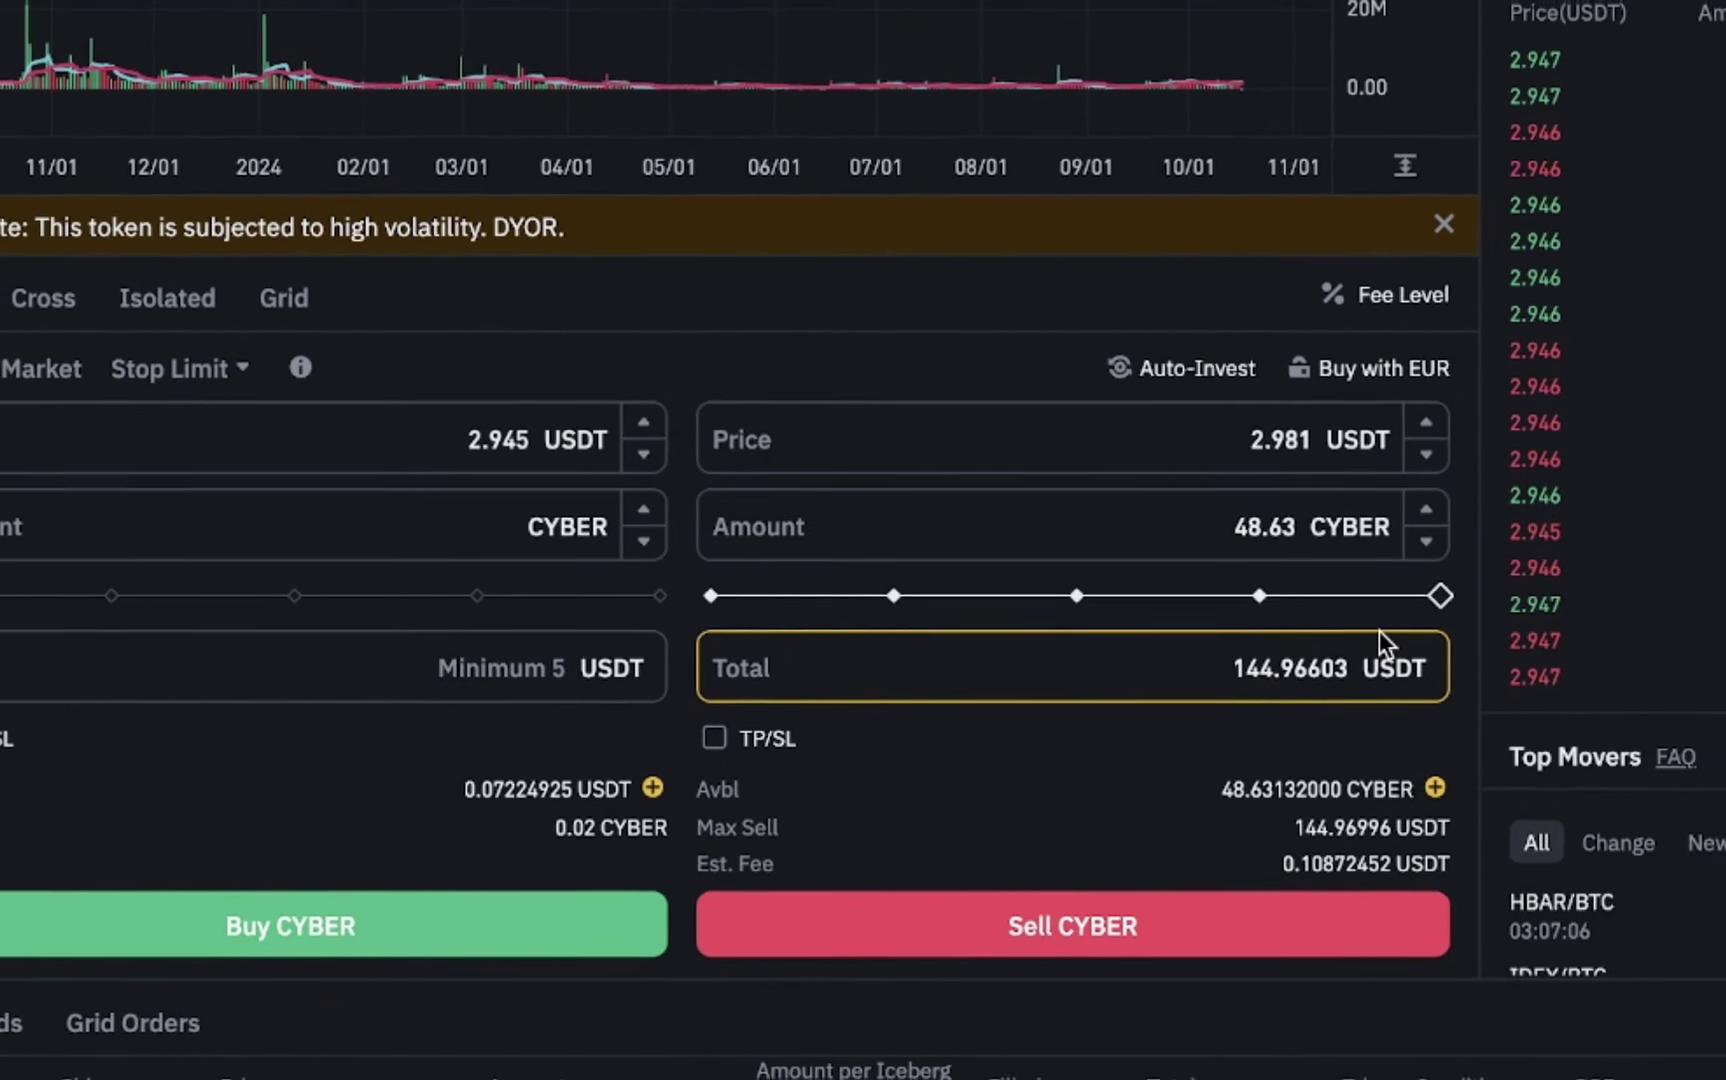
pyautogui.hotkey('ctrl', 'Left')
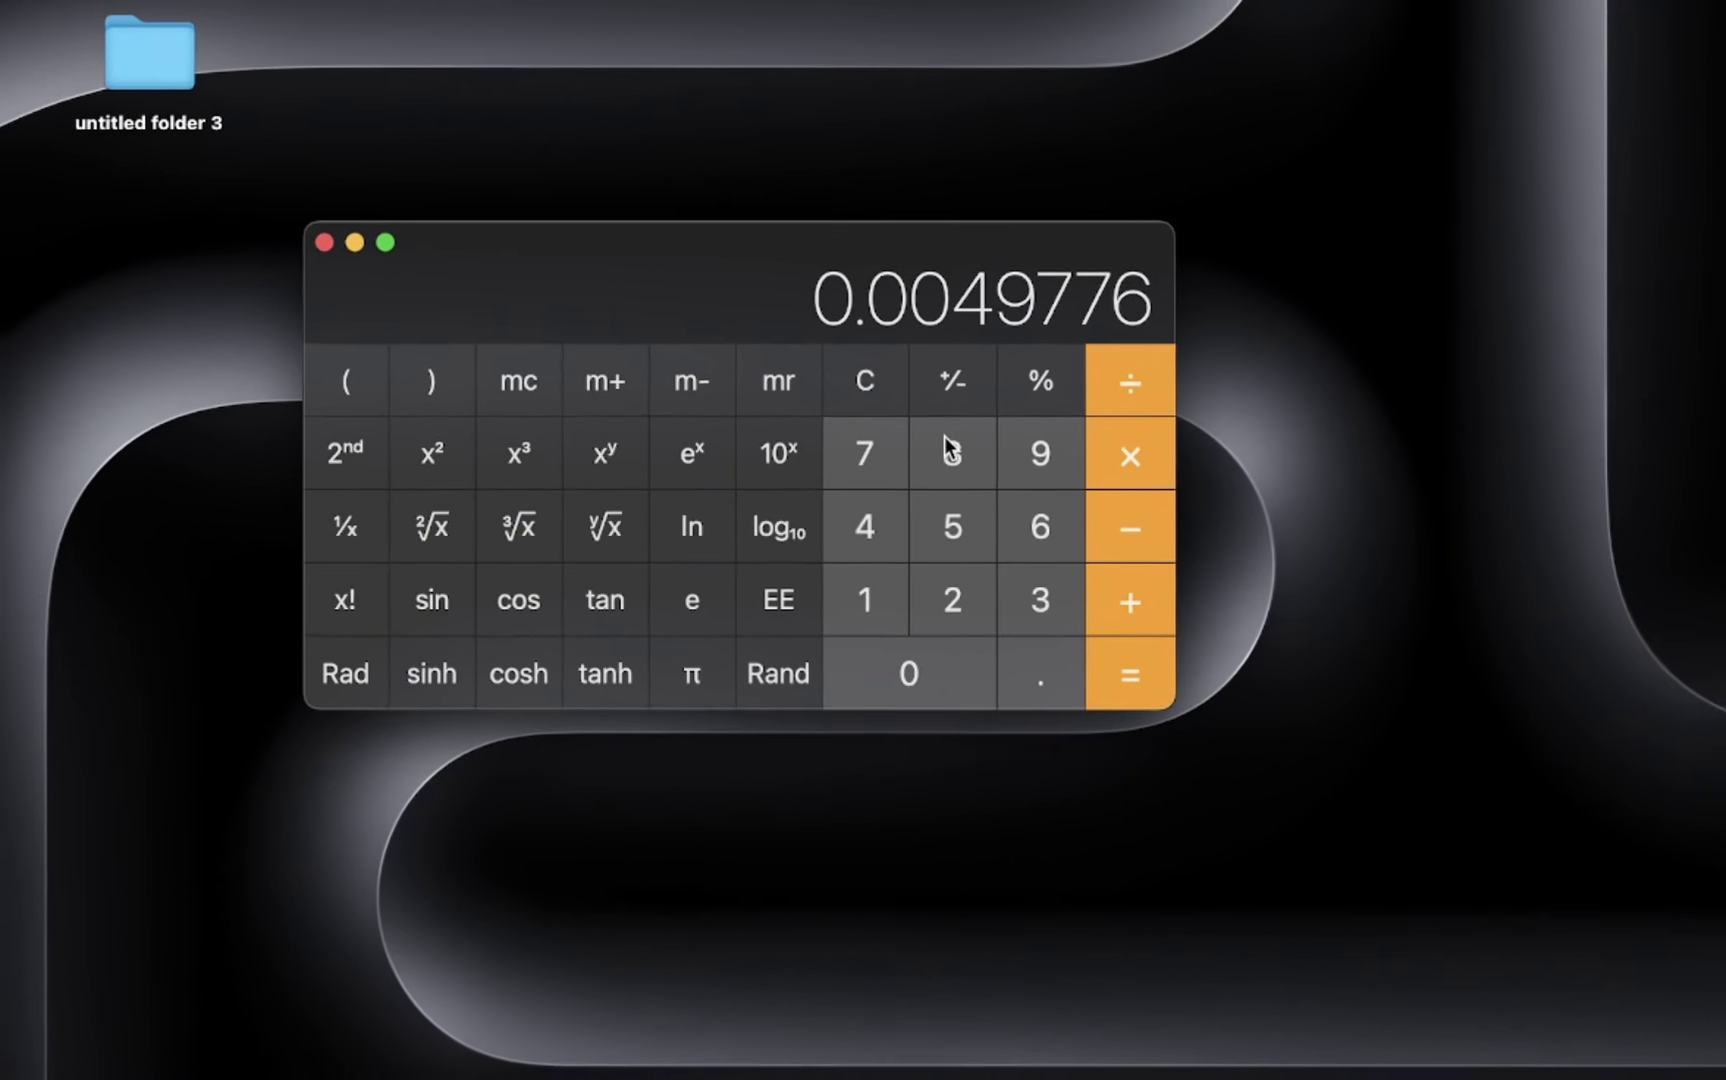
# Back in Binance, place the limit sell order for 48.63 CYBER at 2.981 USDT.
pyautogui.hotkey('ctrl', 'Right')
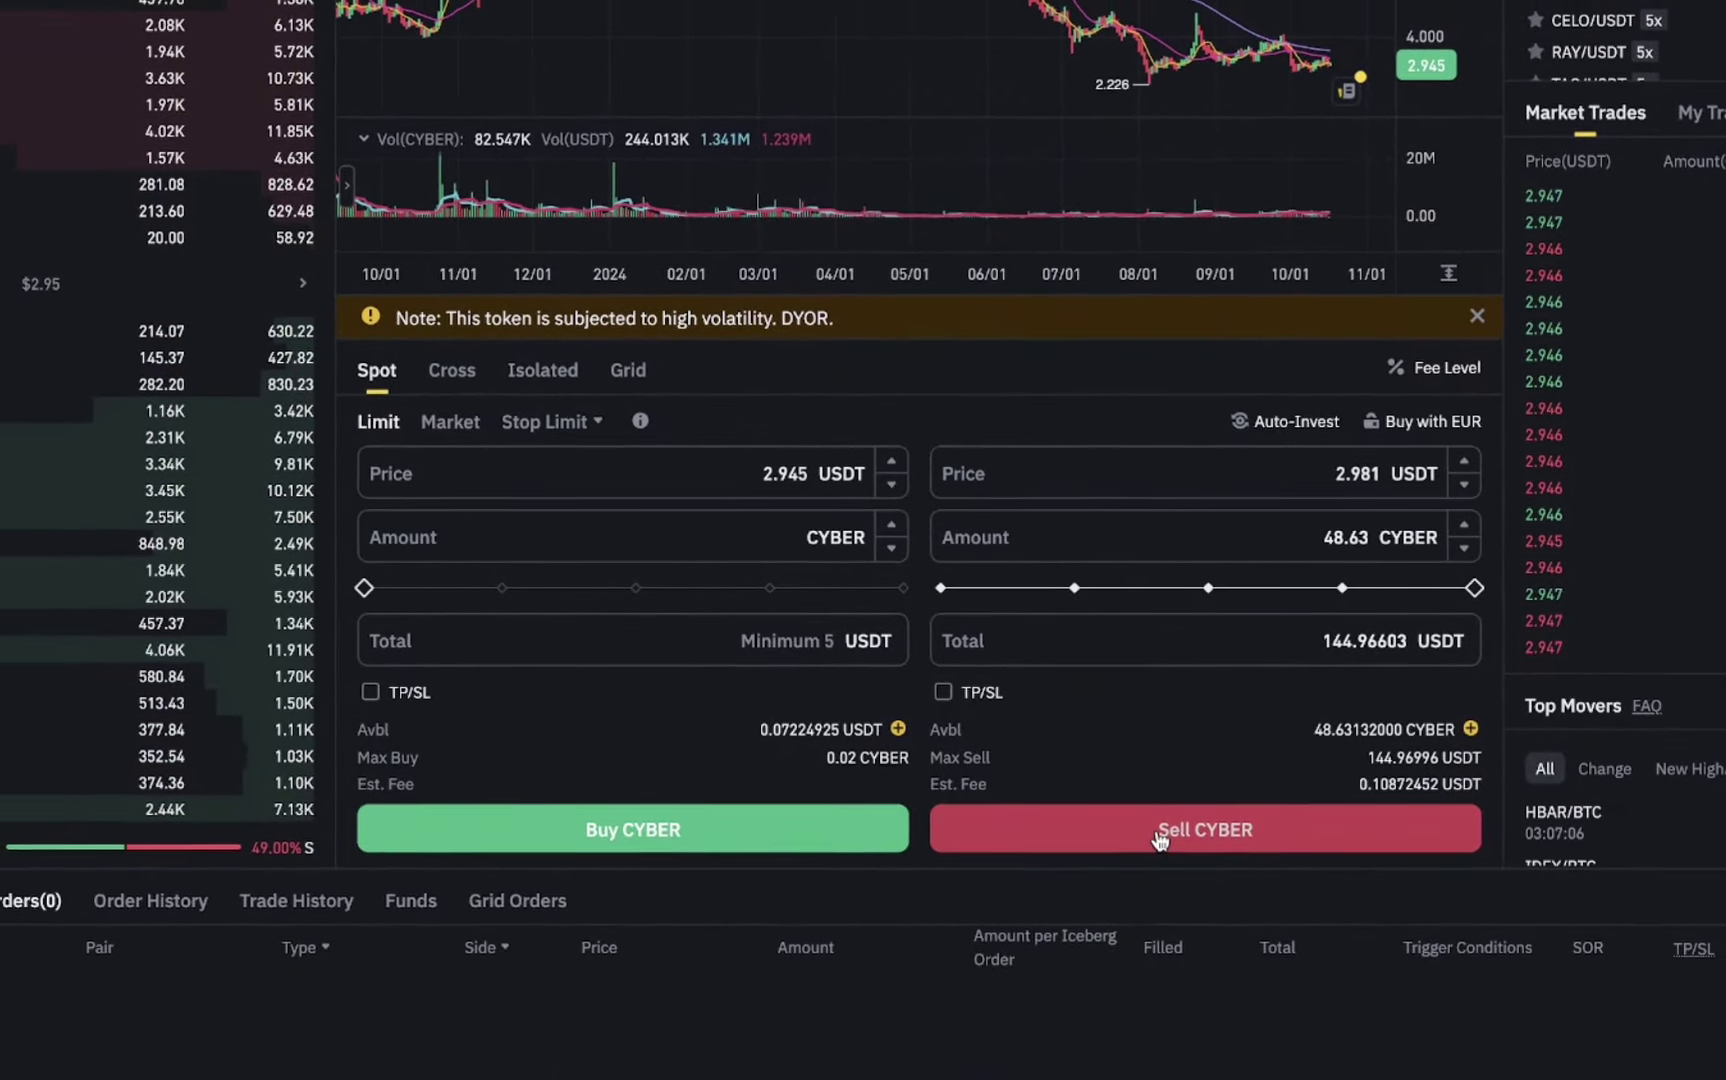
pyautogui.click(1152, 842)
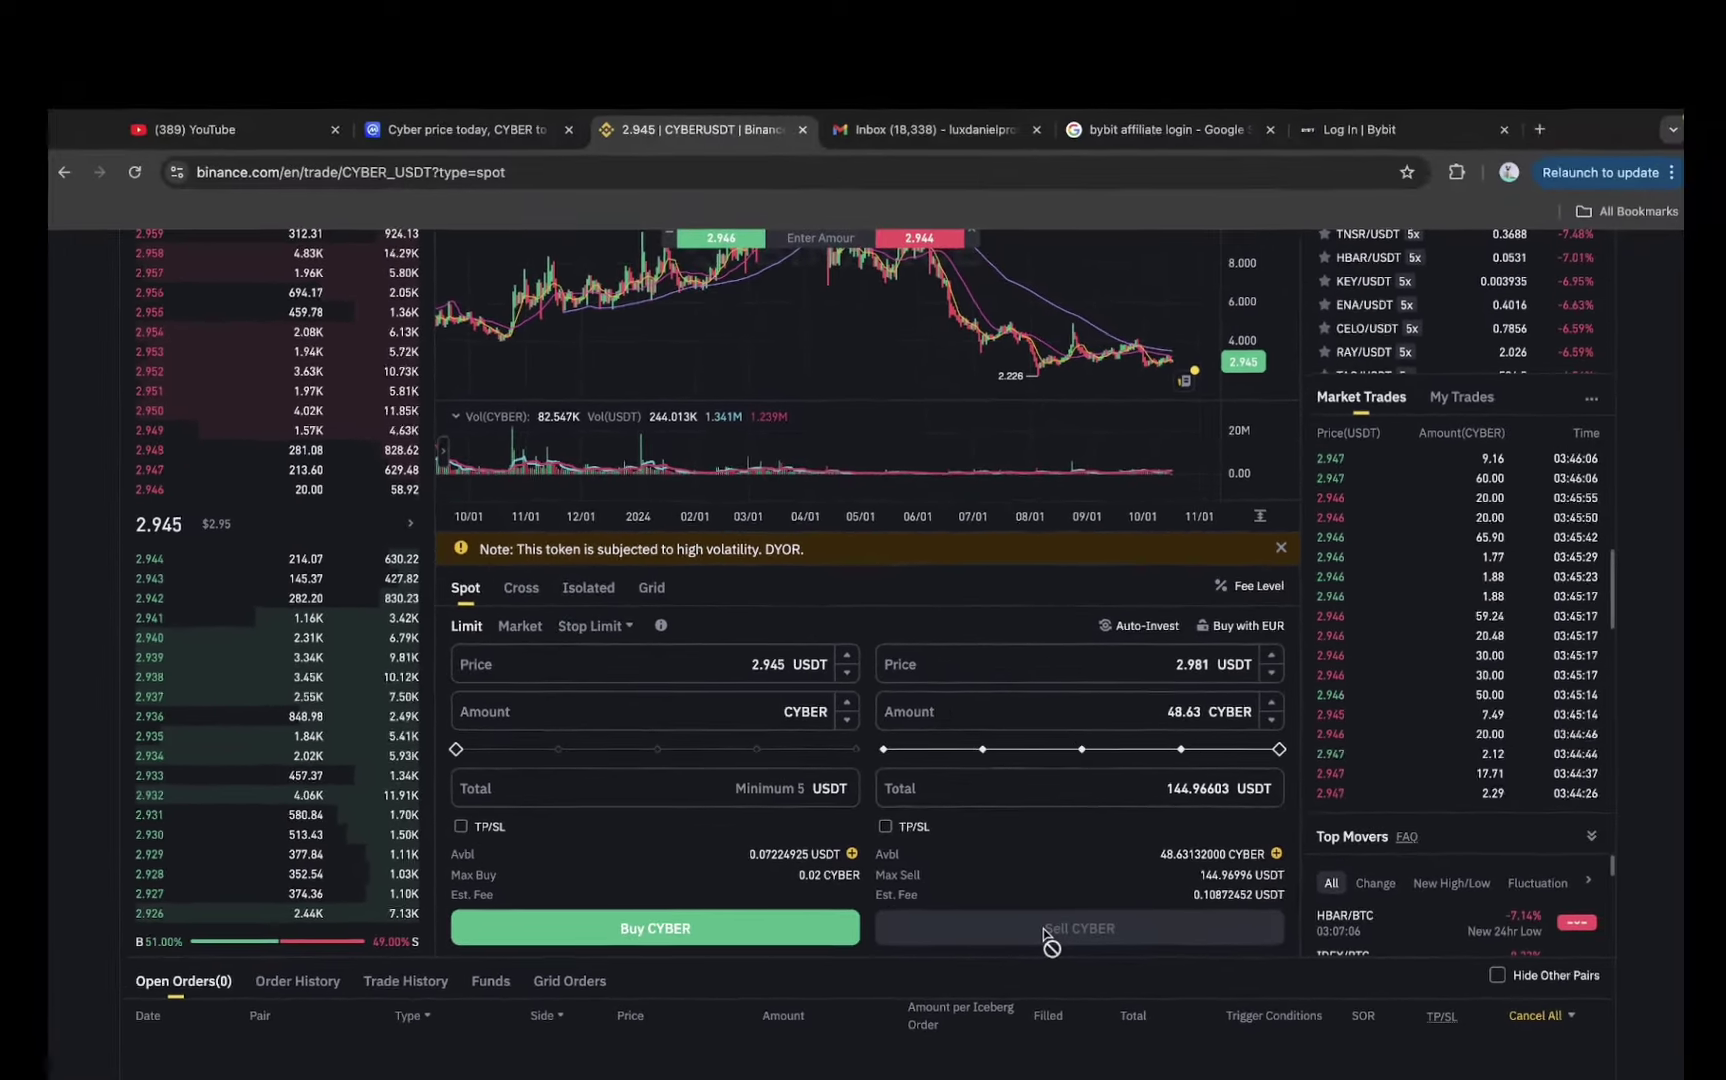